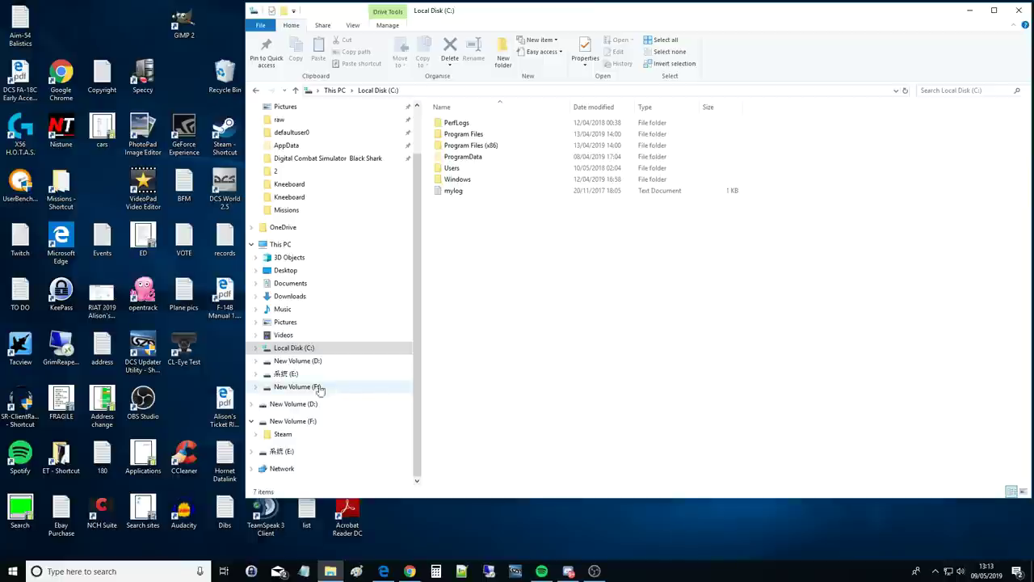
- Open the DCS World installation folder on drive E: to view its contents
{"action": "left_click", "coordinate": [285, 376]}
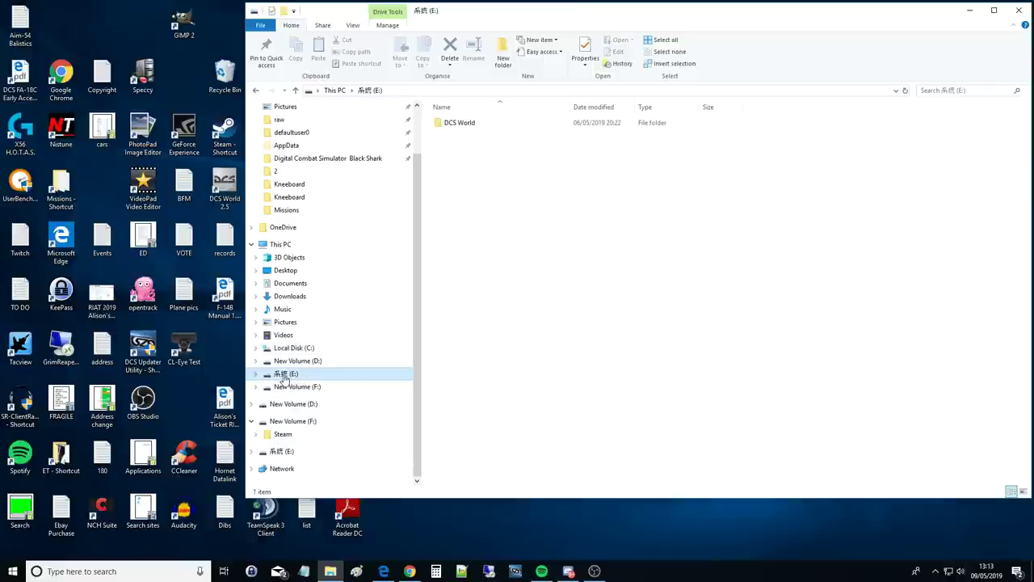
{"action": "double_click", "coordinate": [460, 124]}
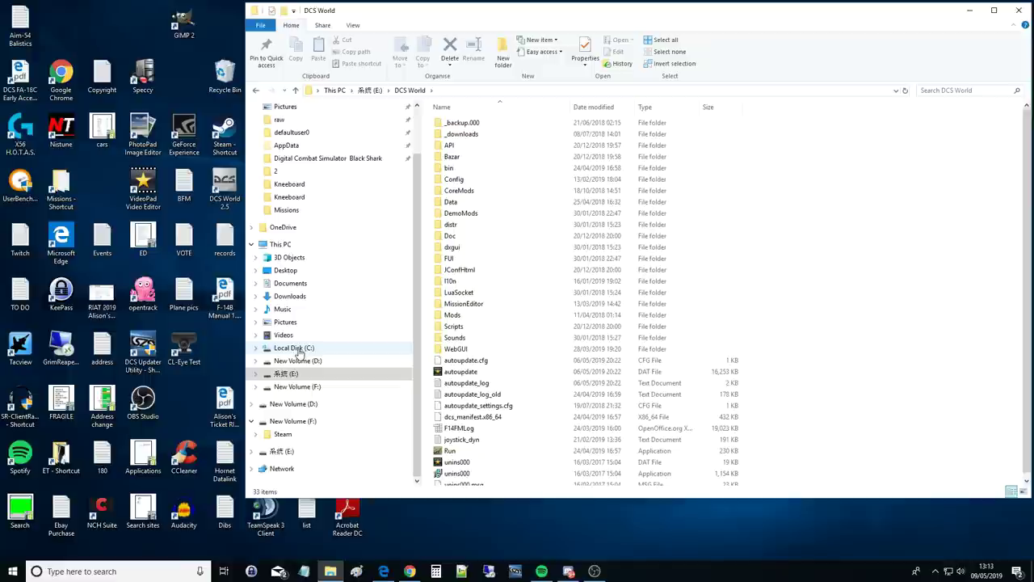
- Open the Mods folder under Saved Games\DCS in the personal user folder on drive C:
{"action": "left_click", "coordinate": [295, 348]}
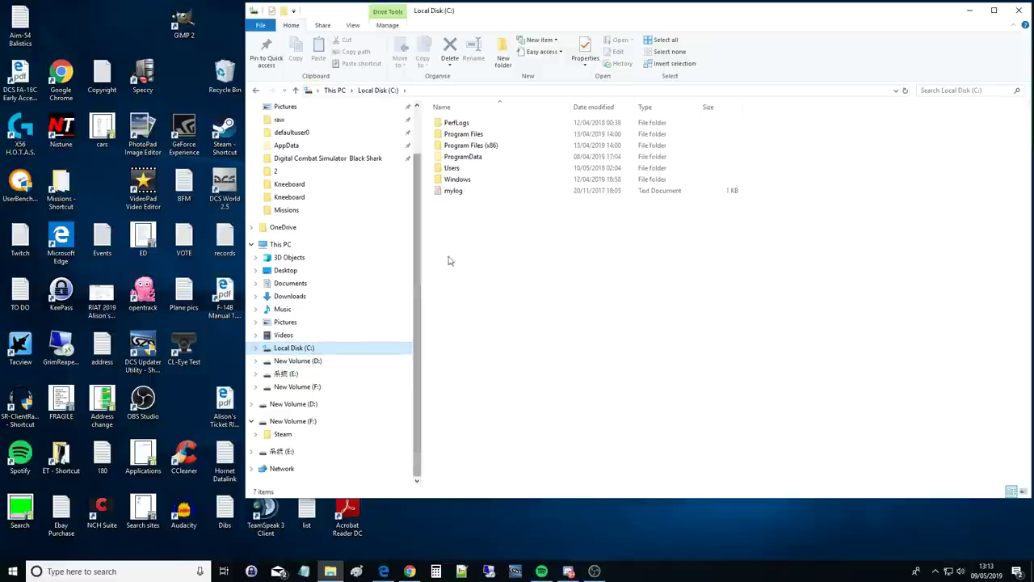
{"action": "double_click", "coordinate": [459, 168]}
{"action": "double_click", "coordinate": [454, 146]}
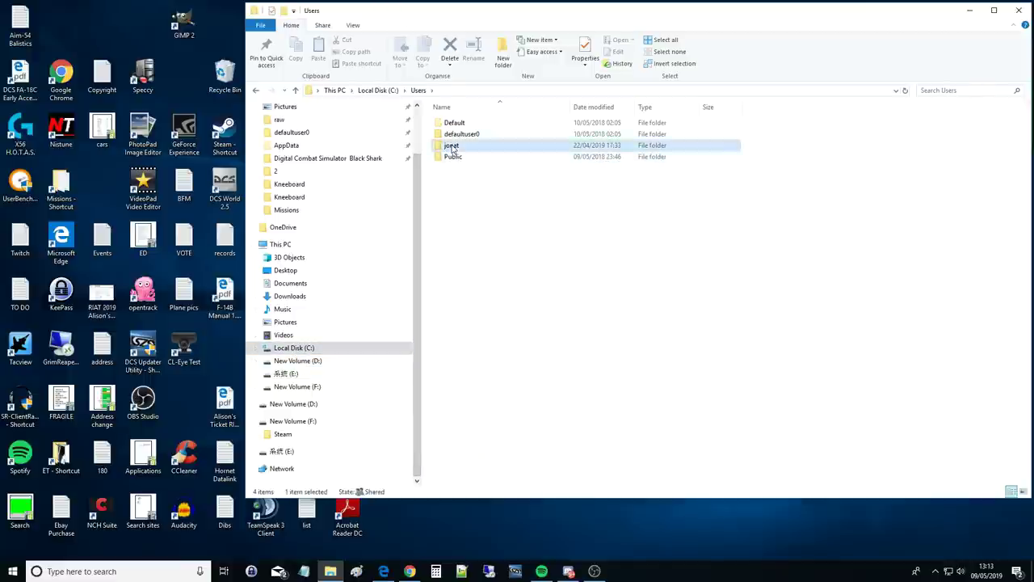
{"action": "double_click", "coordinate": [469, 316]}
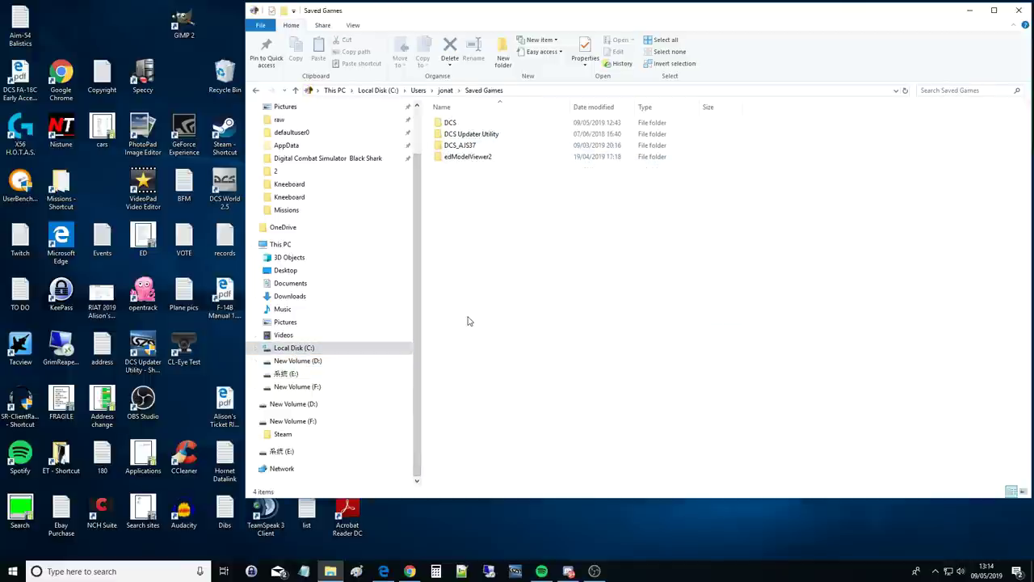
{"action": "left_click", "coordinate": [450, 125]}
{"action": "double_click", "coordinate": [450, 125]}
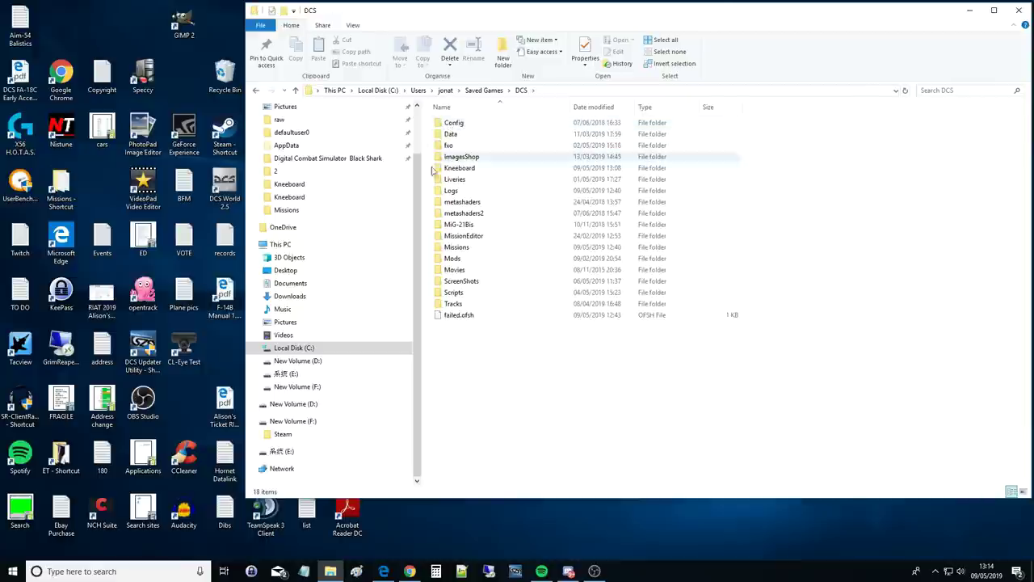
{"action": "double_click", "coordinate": [453, 260]}
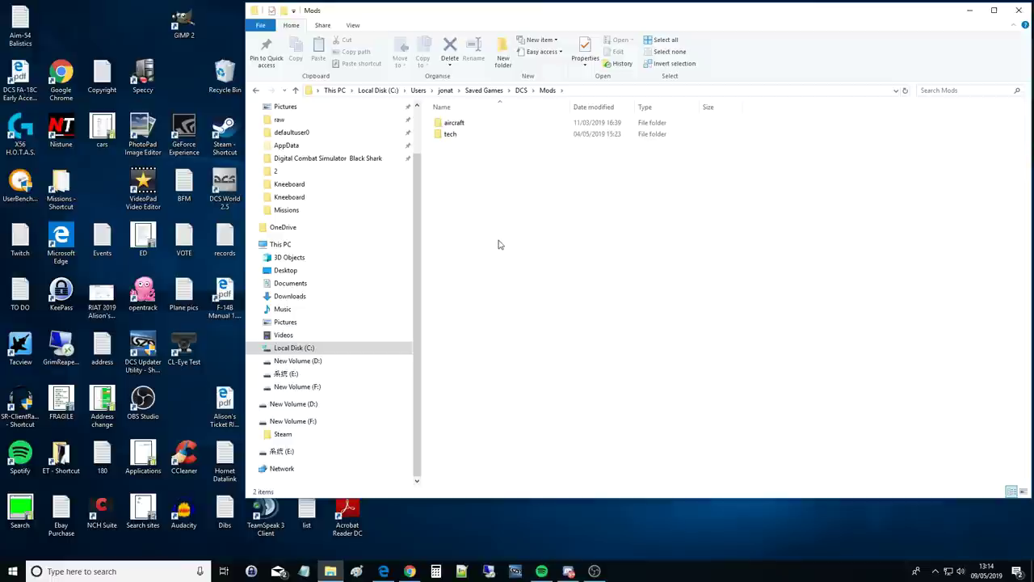
- Look inside the aircraft mods folder at the A-4E-C folder and return to the Mods folder
{"action": "double_click", "coordinate": [449, 125]}
{"action": "left_click", "coordinate": [449, 126]}
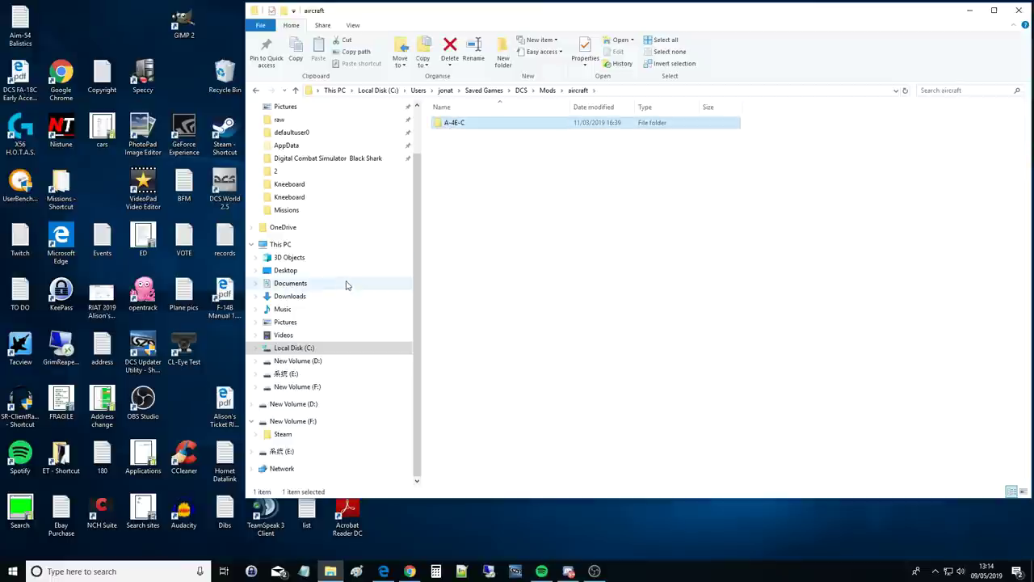
{"action": "left_click", "coordinate": [464, 151]}
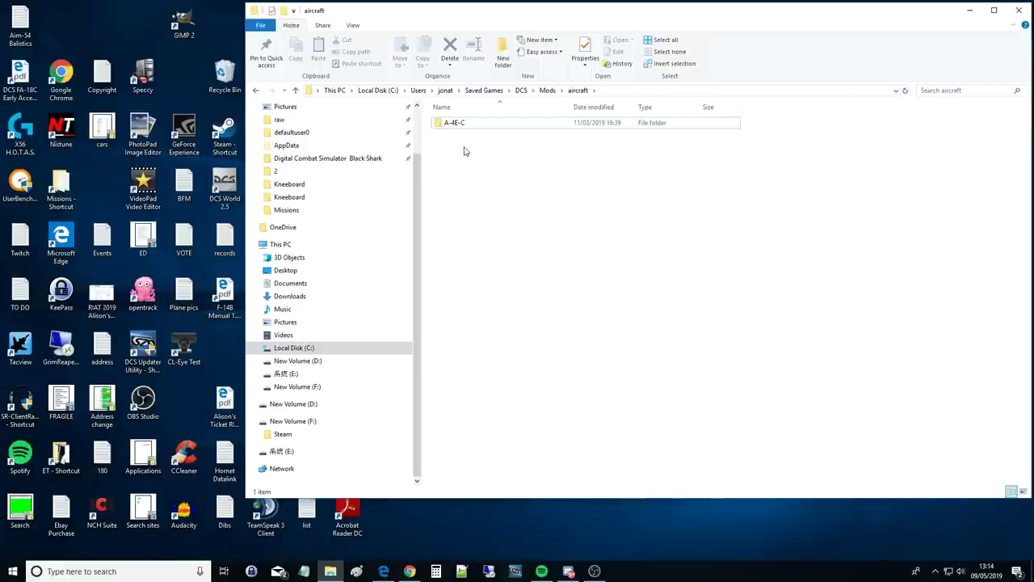
{"action": "left_click", "coordinate": [458, 126]}
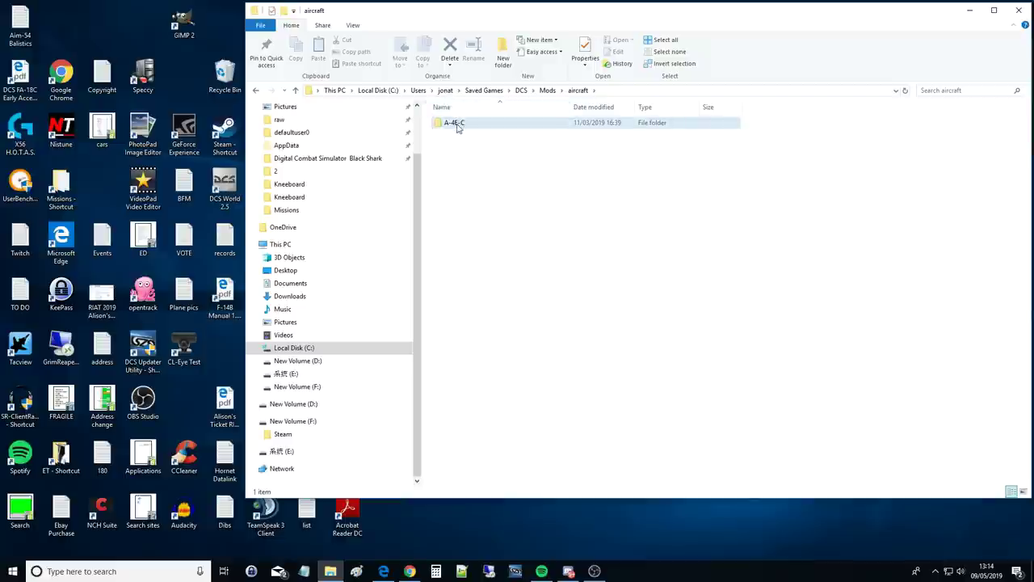
{"action": "left_click", "coordinate": [457, 151]}
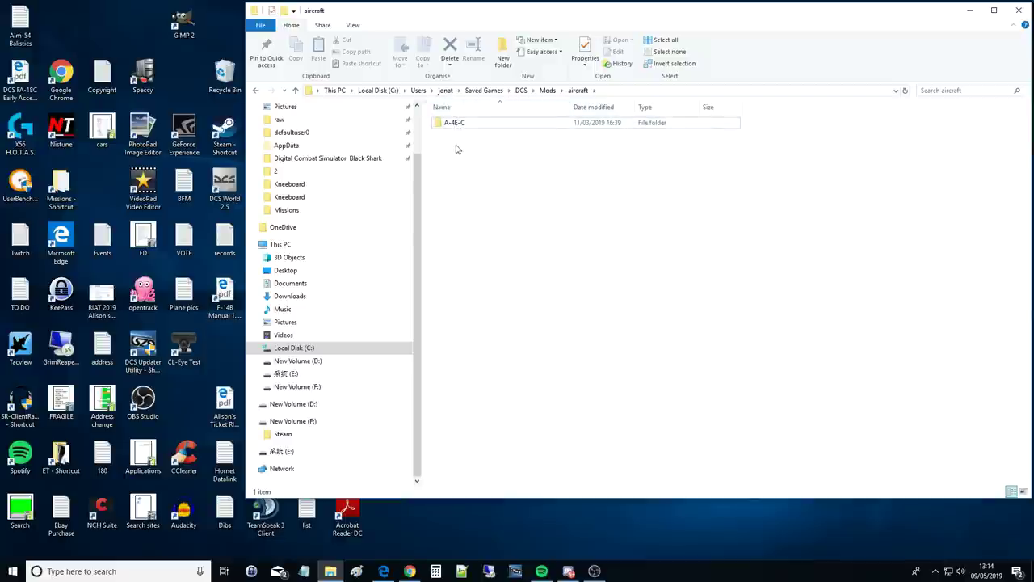
{"action": "key", "text": "BackSpace"}
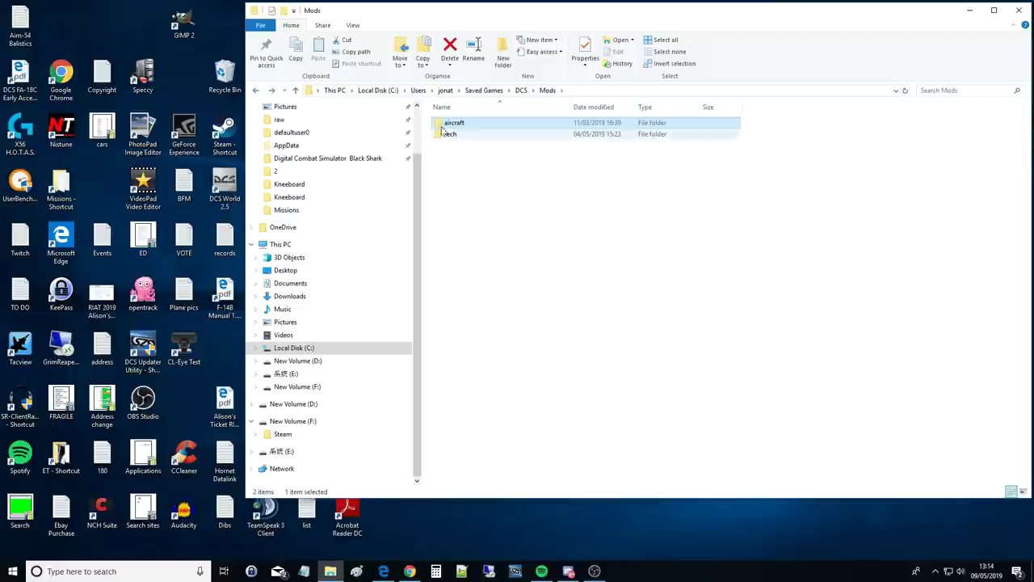
{"action": "left_click", "coordinate": [463, 195]}
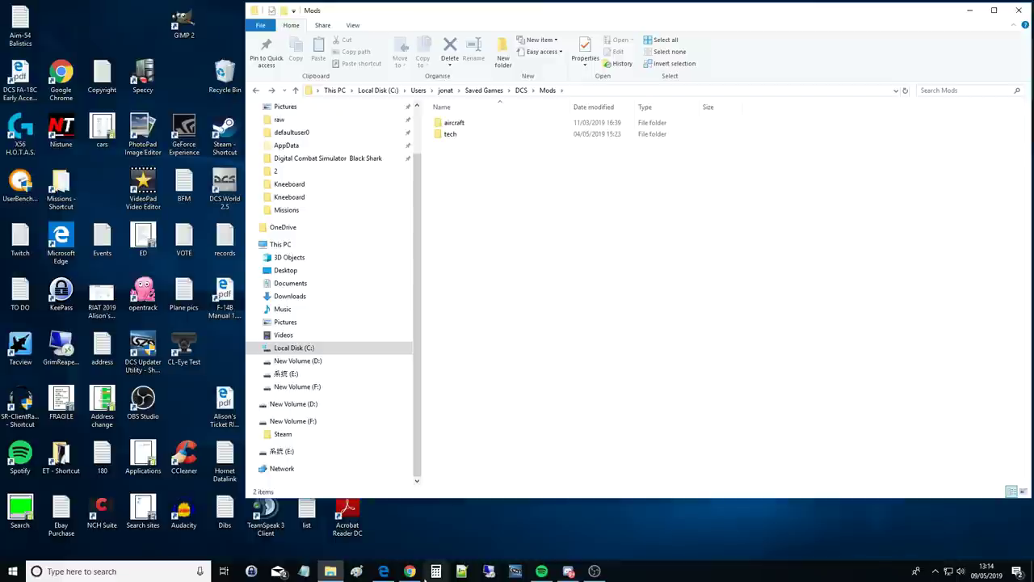
- Switch to Microsoft Edge, close the finished YouTube upload tab and open a new tab
{"action": "left_click", "coordinate": [385, 572]}
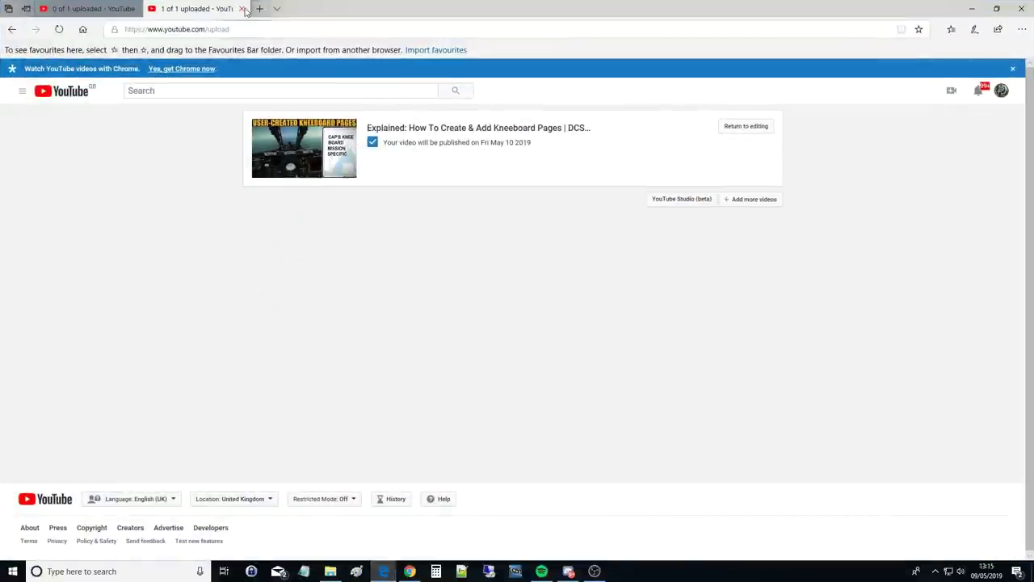
{"action": "left_click", "coordinate": [242, 8]}
{"action": "left_click", "coordinate": [150, 8]}
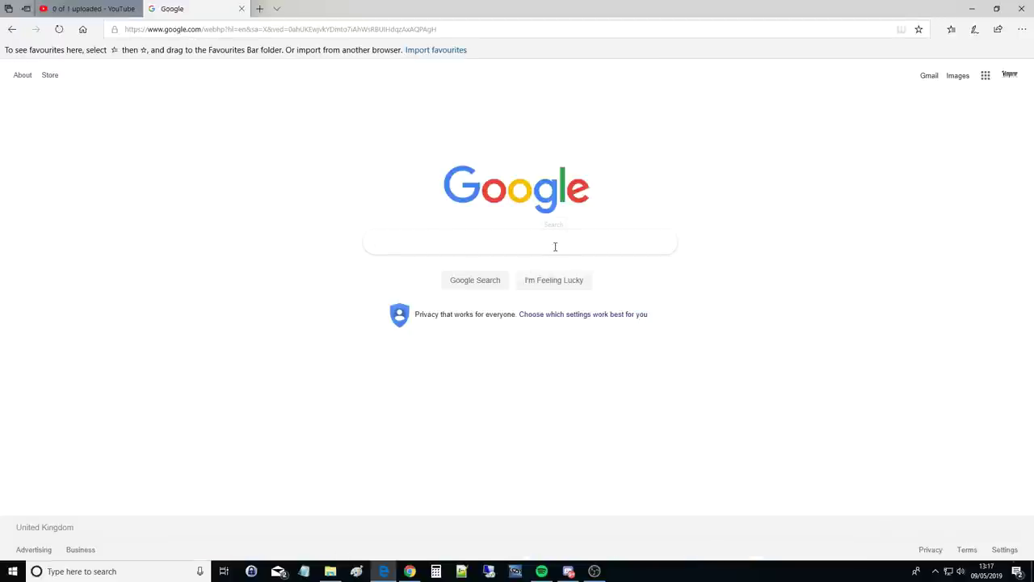
- Search Google for "wiki hoggit"
{"action": "type", "text": "wiki"}
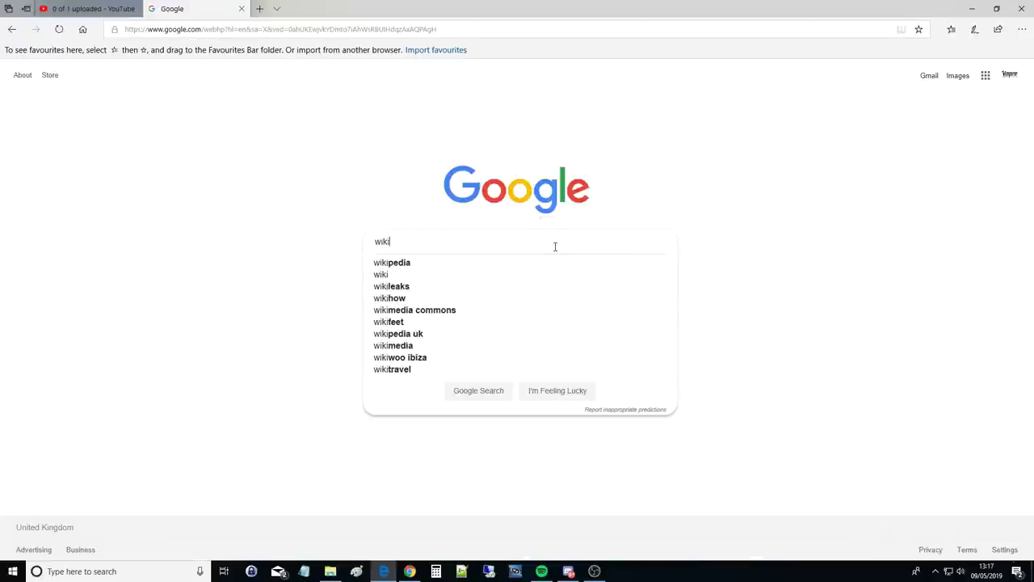
{"action": "type", "text": " hohhhohhi"}
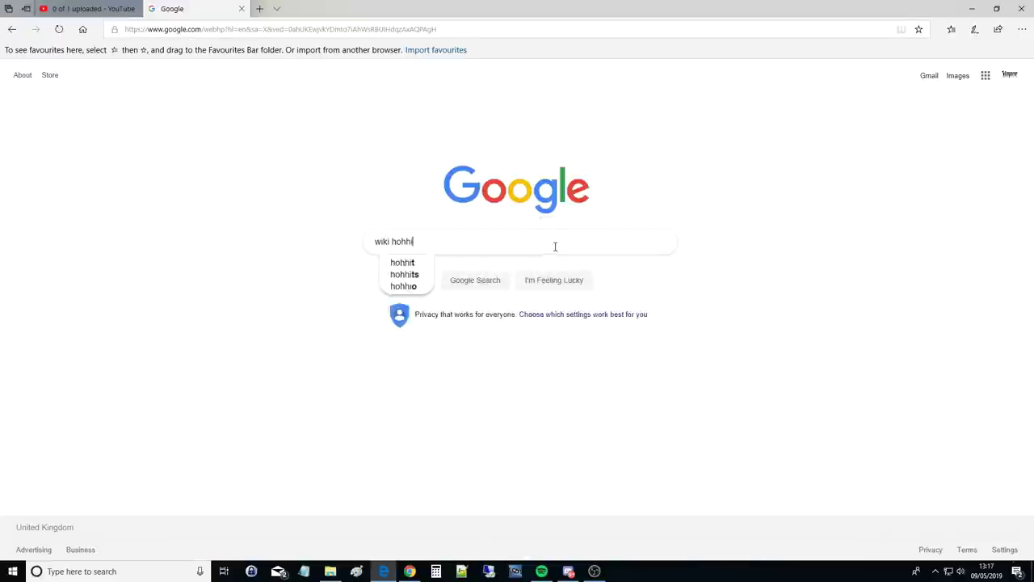
{"action": "key", "text": "BackSpace"}
{"action": "key", "text": "BackSpace"}
{"action": "key", "text": "BackSpace"}
{"action": "type", "text": "ggit"}
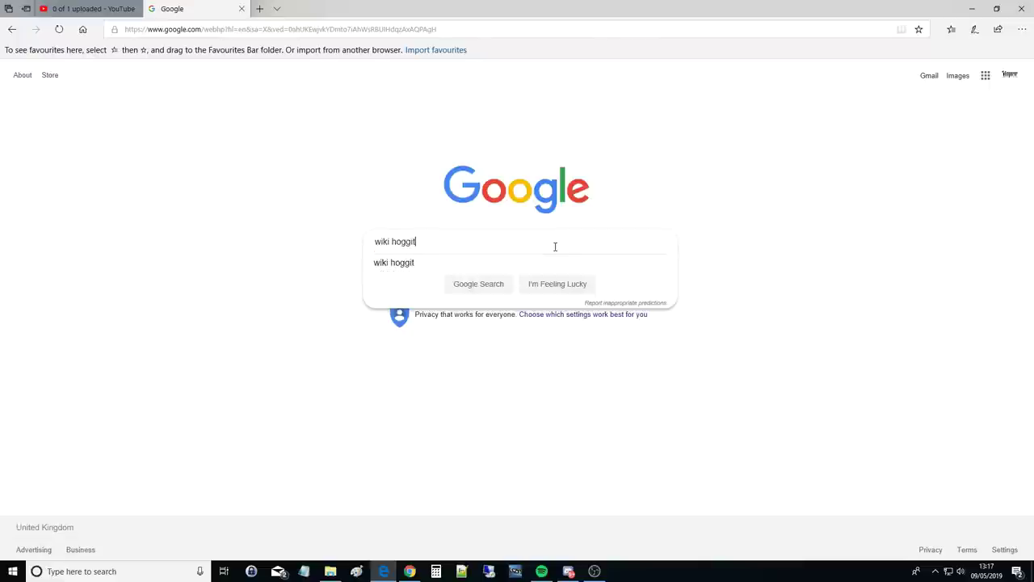
{"action": "key", "text": "Return"}
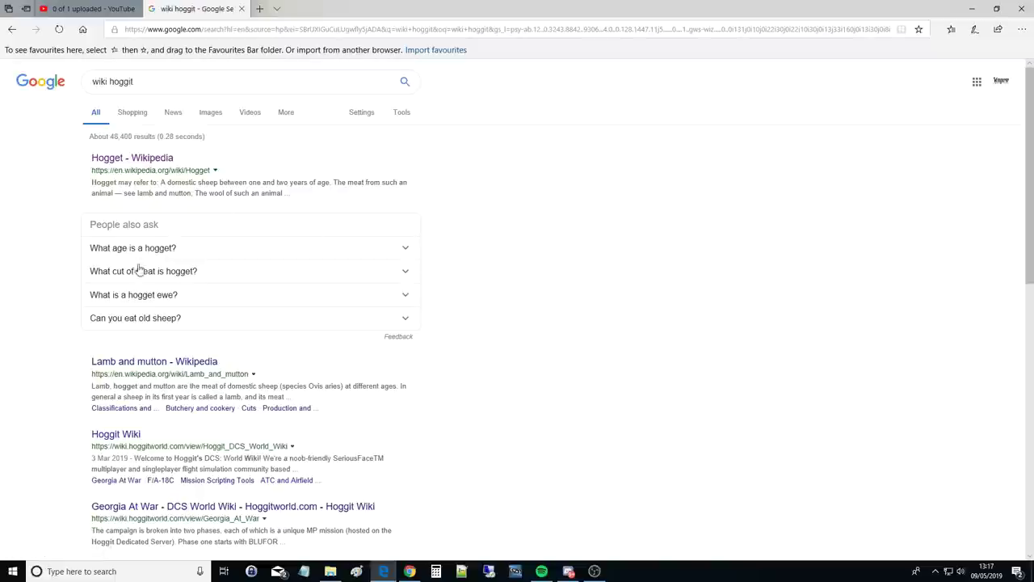
- Open the Georgia At War result on the Hoggit wiki and search the wiki for "ovgme"
{"action": "scroll", "coordinate": [133, 397], "scroll_direction": "down", "scroll_amount": 3}
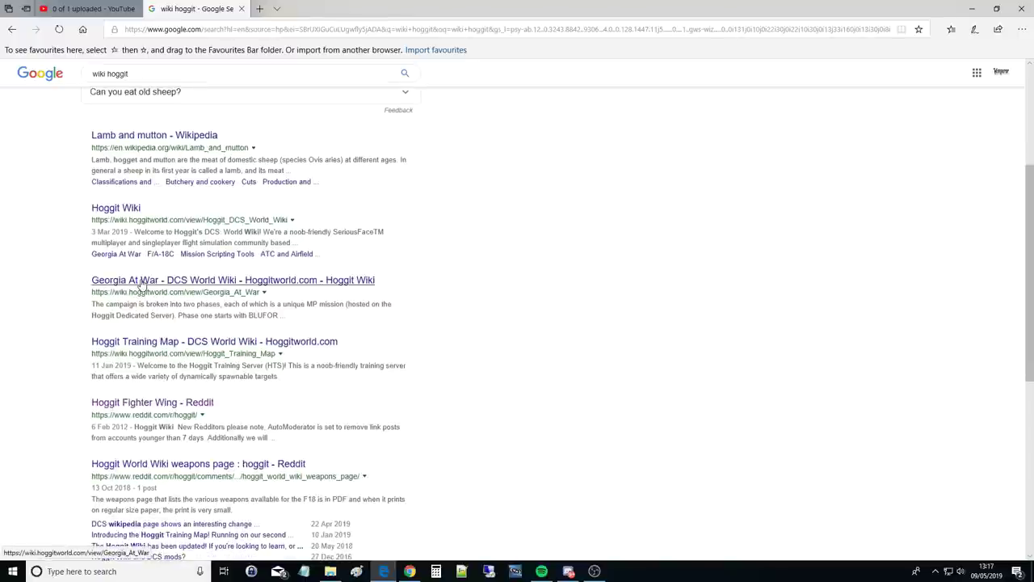
{"action": "left_click", "coordinate": [180, 285]}
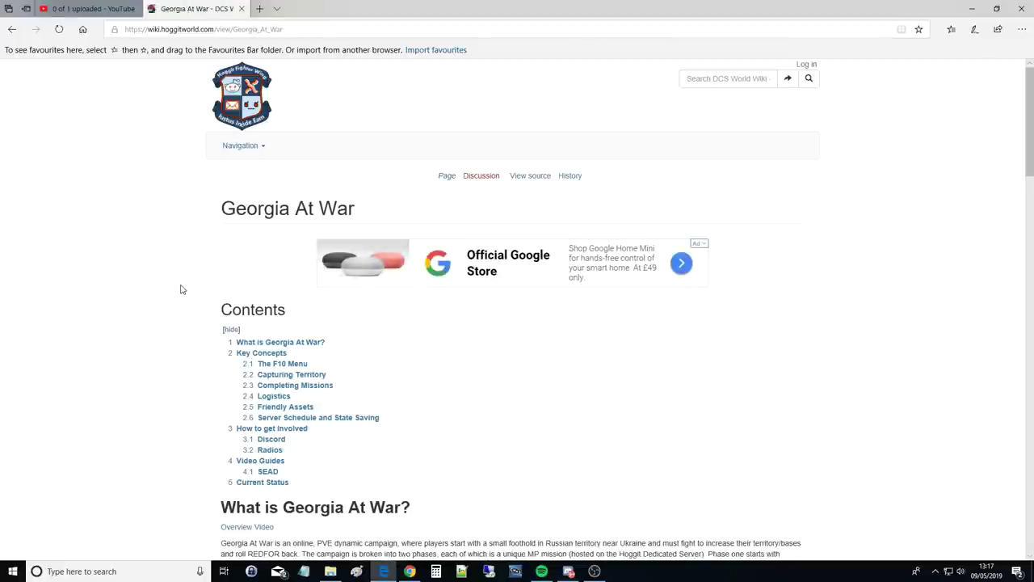
{"action": "left_click", "coordinate": [748, 78]}
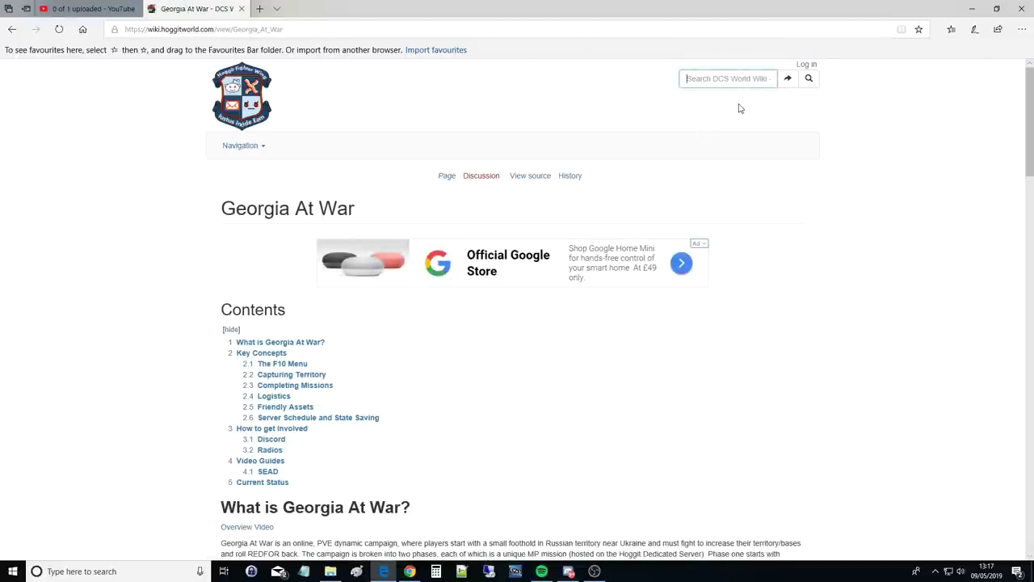
{"action": "type", "text": "o"}
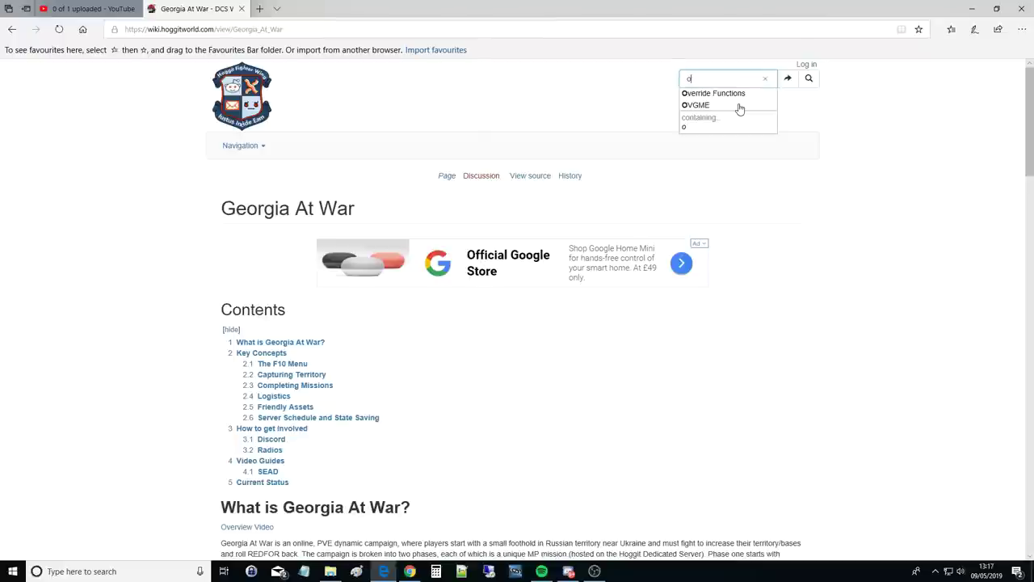
{"action": "type", "text": "vgme"}
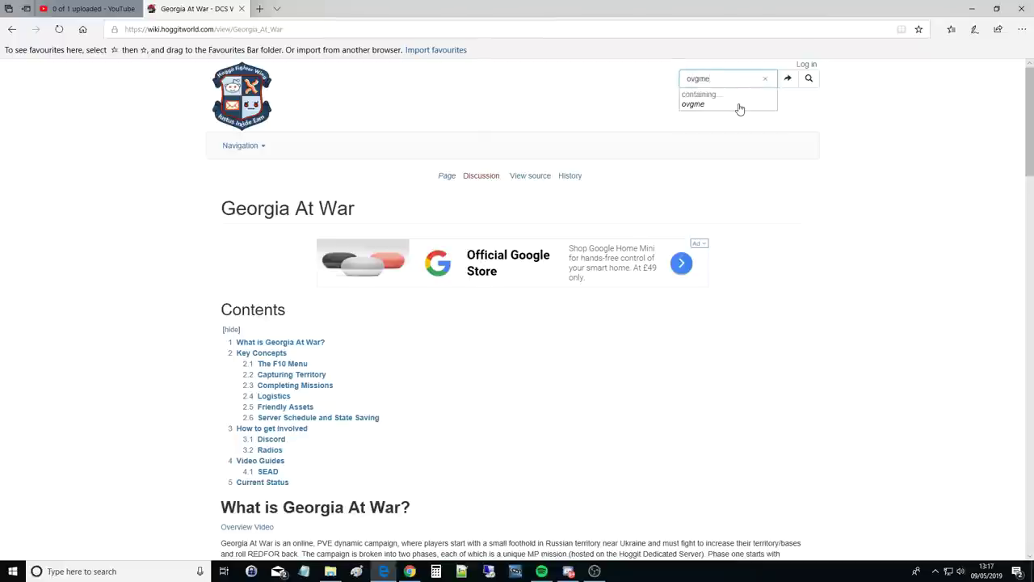
{"action": "key", "text": "Return"}
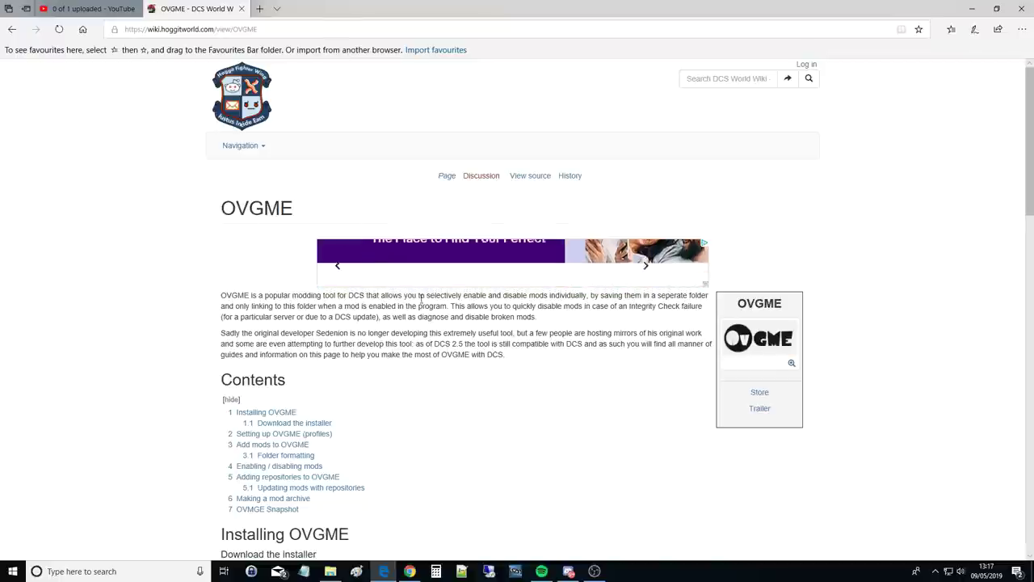
- Download the OVGME EXE installer and save it as ovgme_1_7_4_setup_64 in the Downloads folder
{"action": "scroll", "coordinate": [453, 293], "scroll_direction": "down", "scroll_amount": 3}
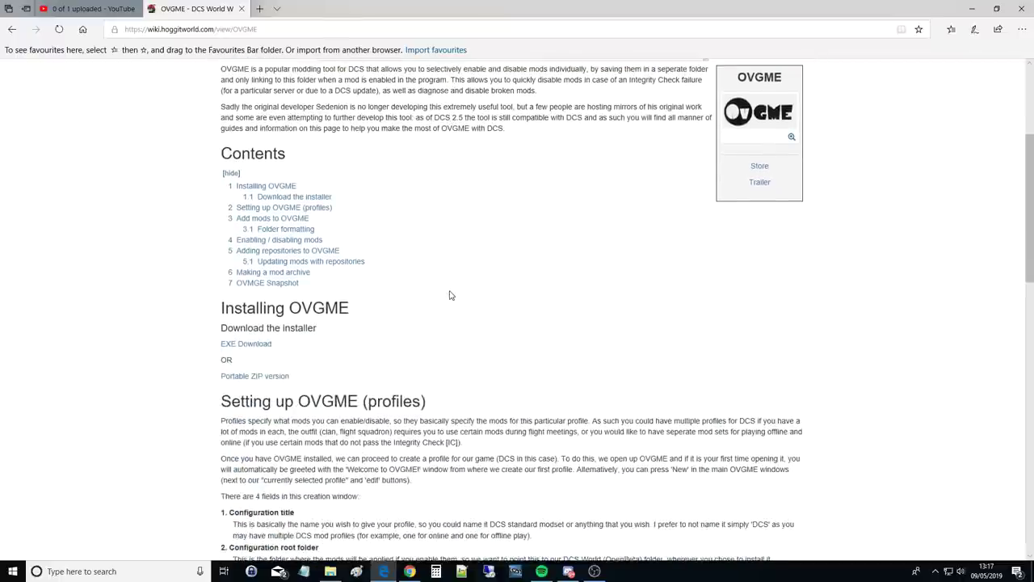
{"action": "left_click", "coordinate": [255, 346]}
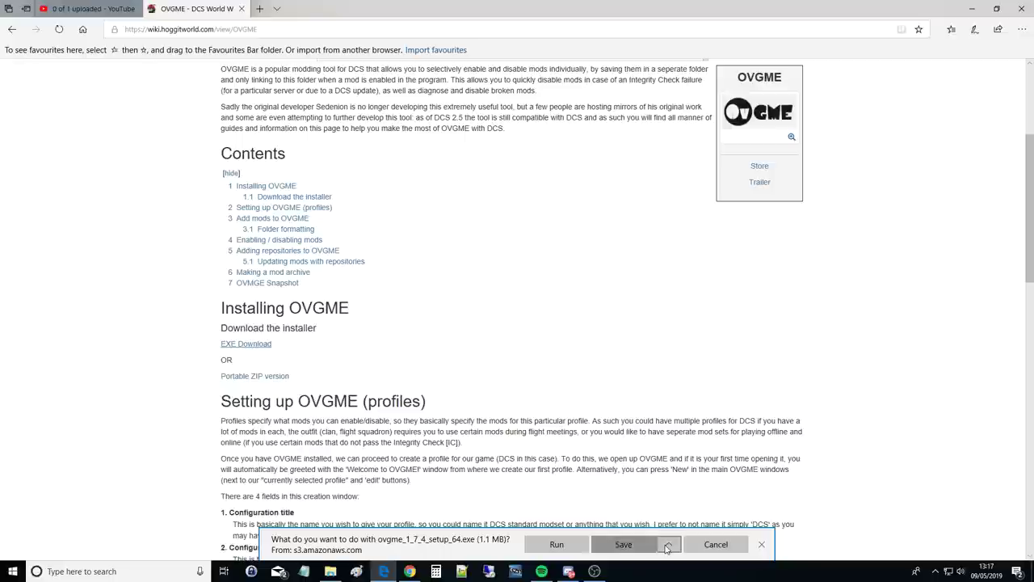
{"action": "left_click", "coordinate": [669, 544]}
{"action": "left_click", "coordinate": [643, 533]}
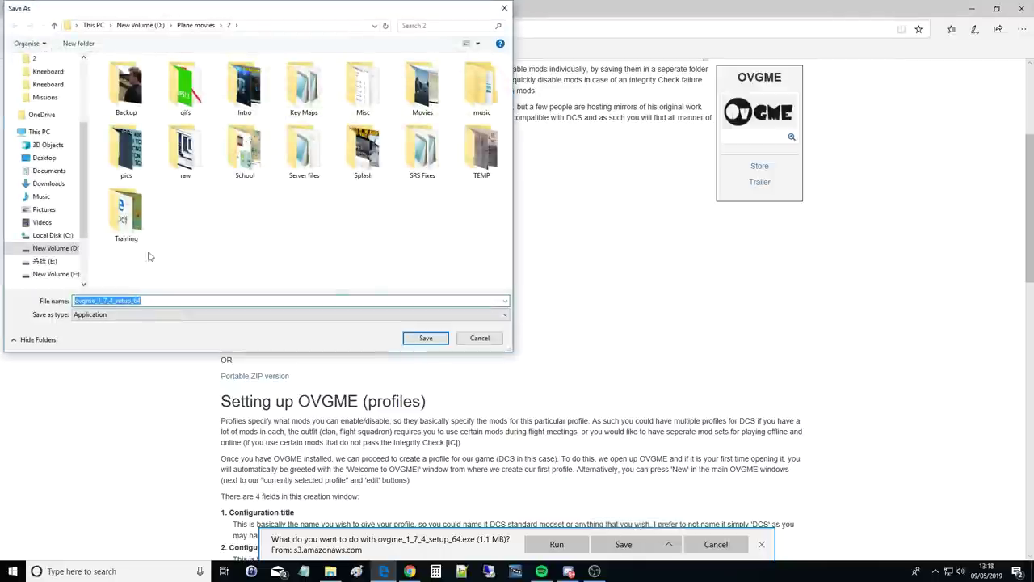
{"action": "left_click", "coordinate": [45, 184]}
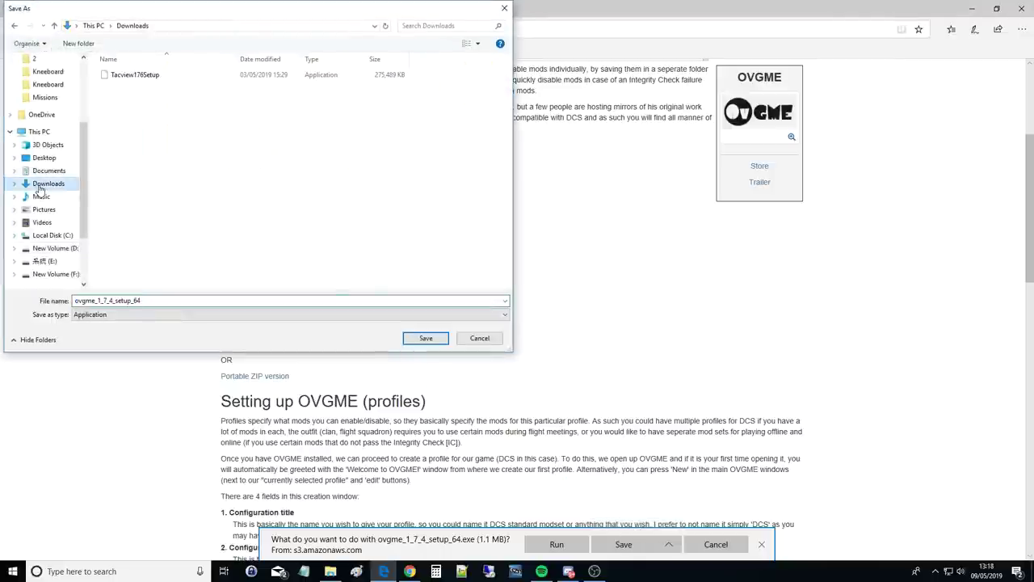
{"action": "left_click", "coordinate": [423, 338]}
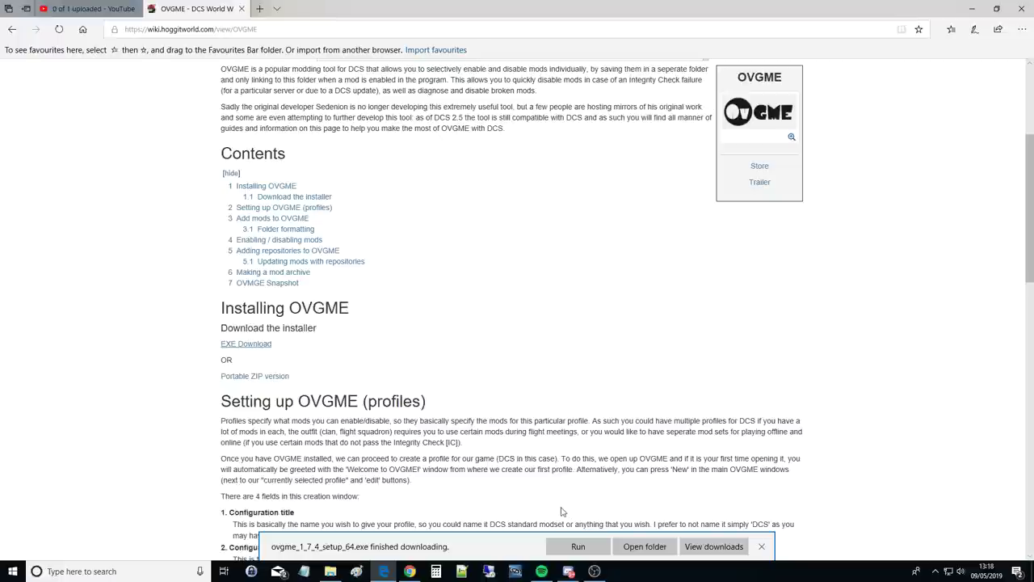
- Run the downloaded OvGME installer, accept the licence agreement and keep C:\Program Files\OvGME as the destination
{"action": "left_click", "coordinate": [572, 547]}
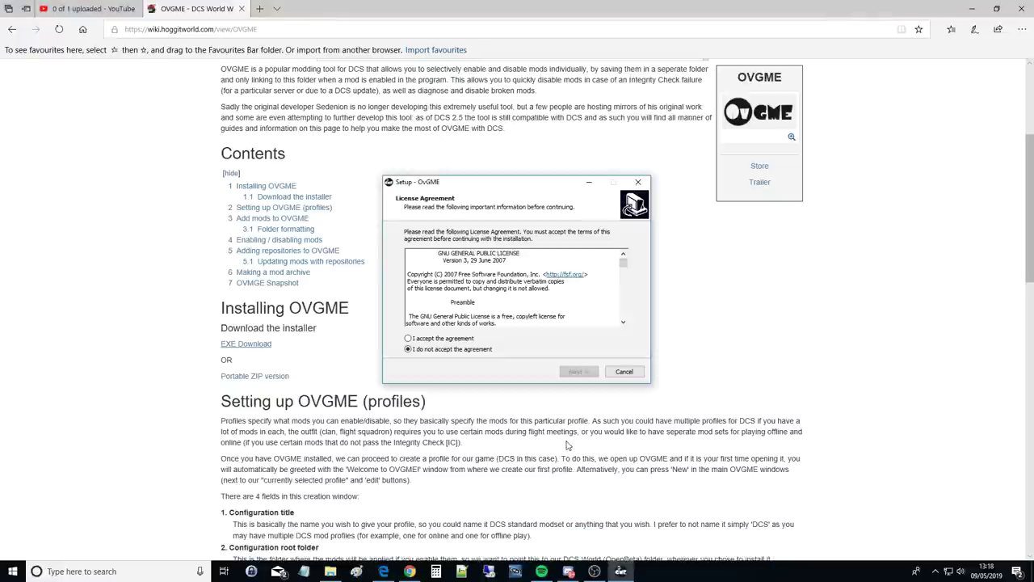
{"action": "left_click", "coordinate": [447, 338]}
{"action": "left_click", "coordinate": [576, 372]}
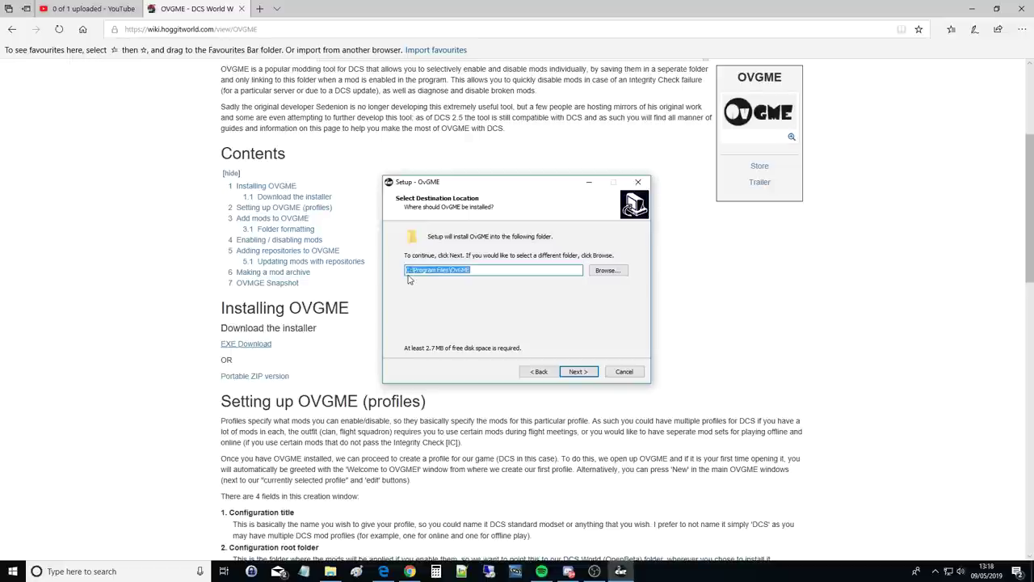
{"action": "left_click", "coordinate": [578, 376]}
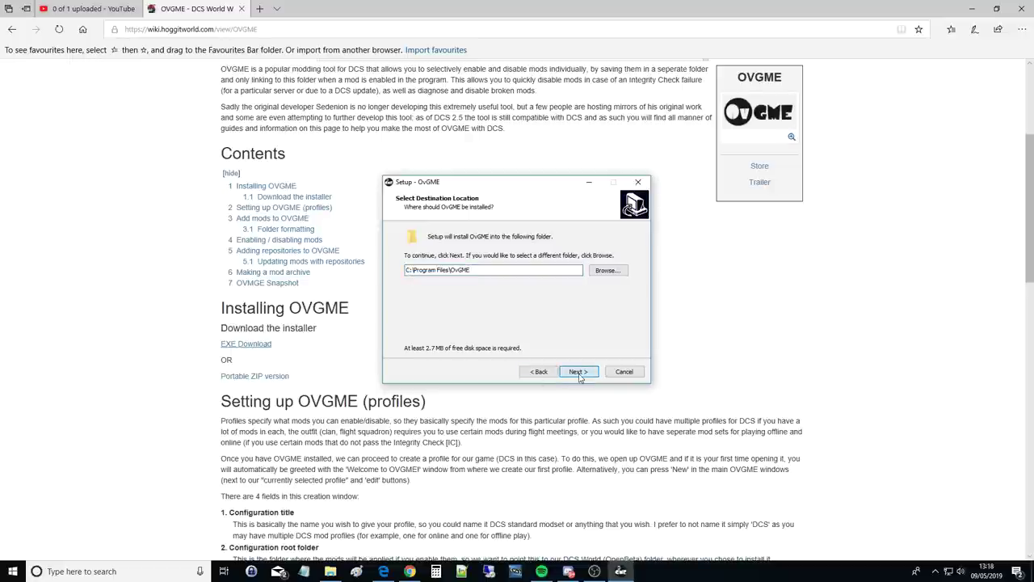
{"action": "left_click", "coordinate": [580, 375]}
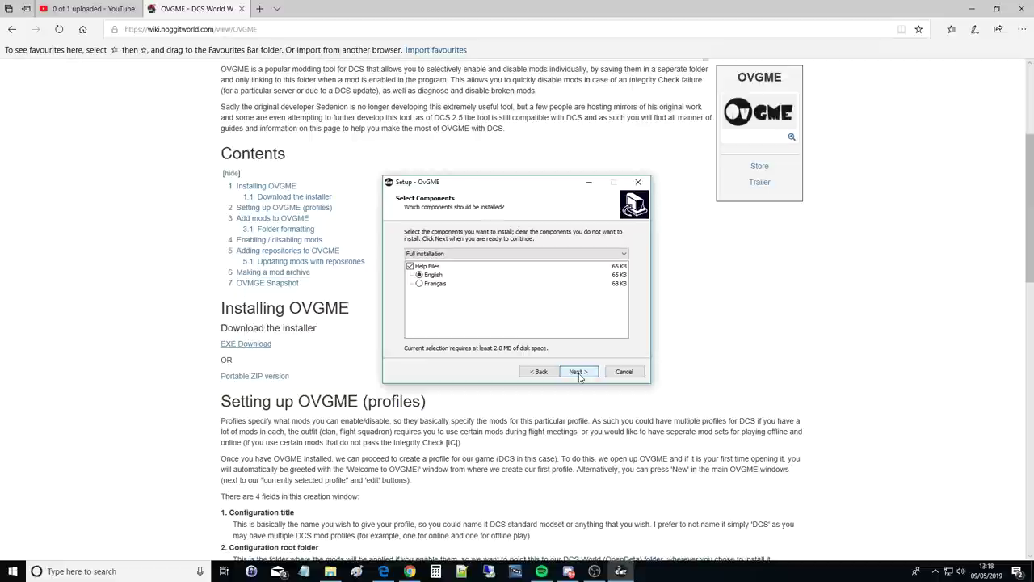
- Install OvGME with the full installation, English help files and a desktop shortcut, and finish setup without launching the program
{"action": "left_click", "coordinate": [580, 375]}
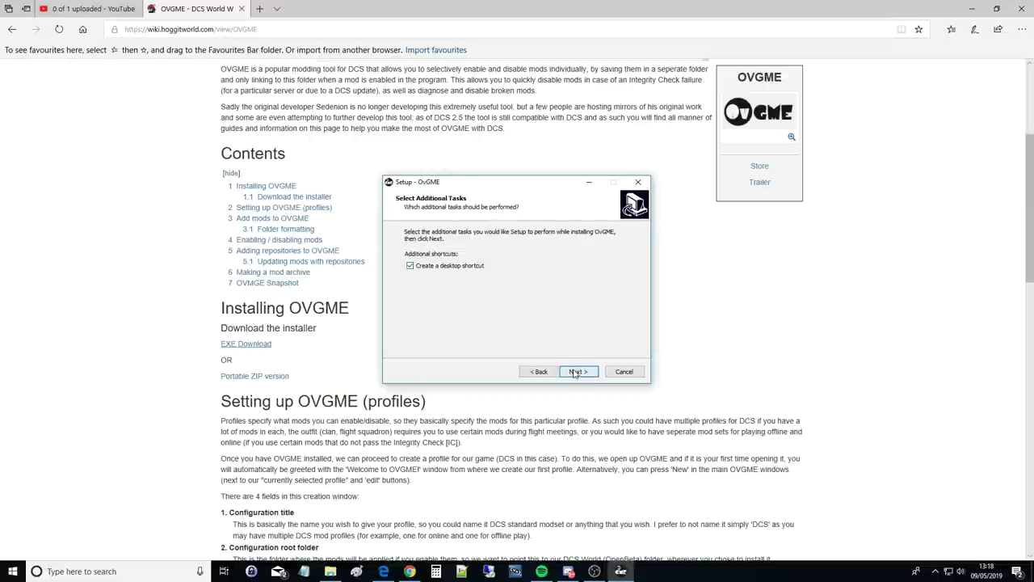
{"action": "left_click", "coordinate": [579, 372]}
{"action": "left_click", "coordinate": [579, 375]}
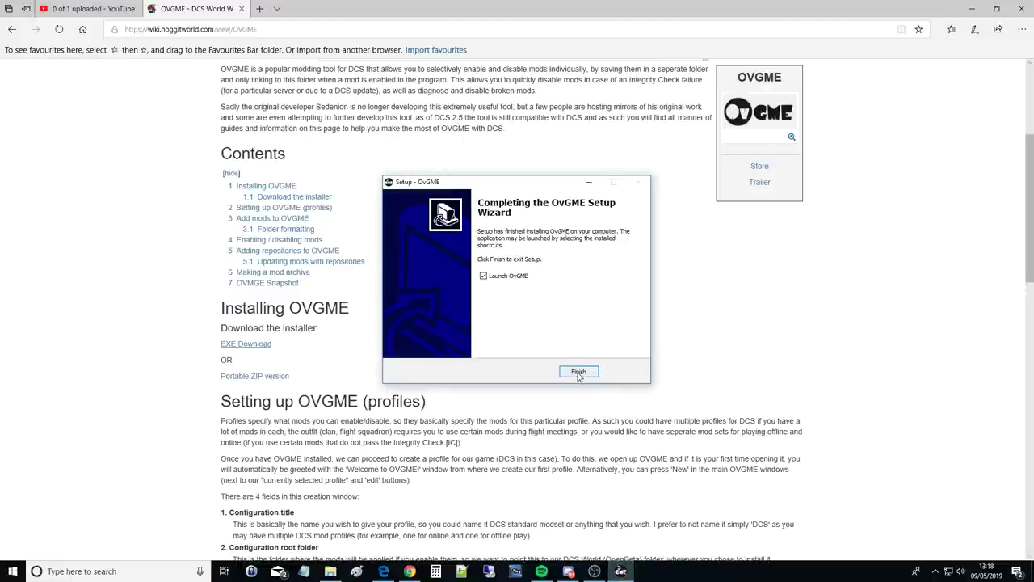
{"action": "left_click", "coordinate": [511, 277]}
{"action": "left_click", "coordinate": [575, 371]}
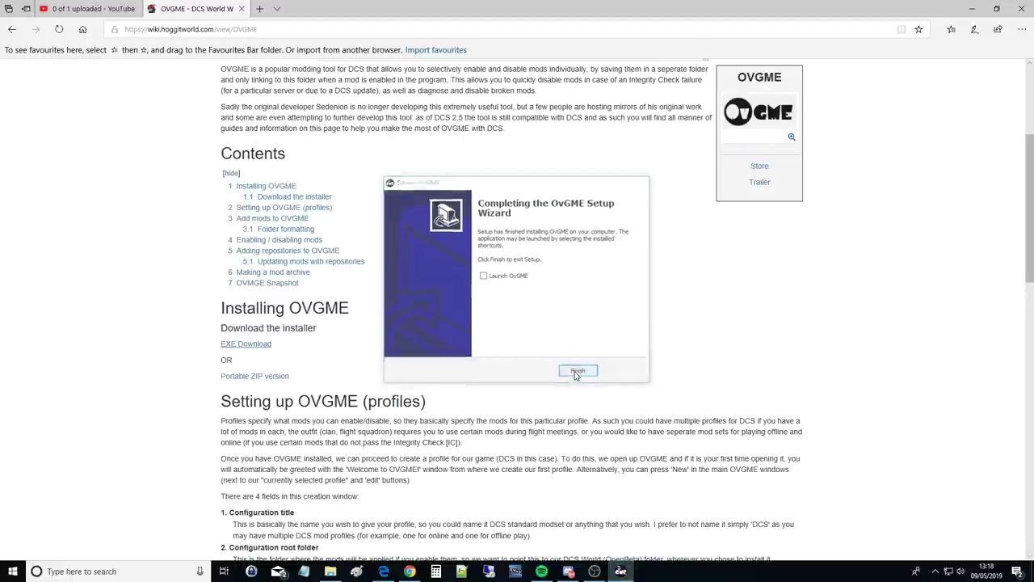
- Close the OVGME wiki page and minimise the browser to show the desktop
{"action": "left_click", "coordinate": [241, 9]}
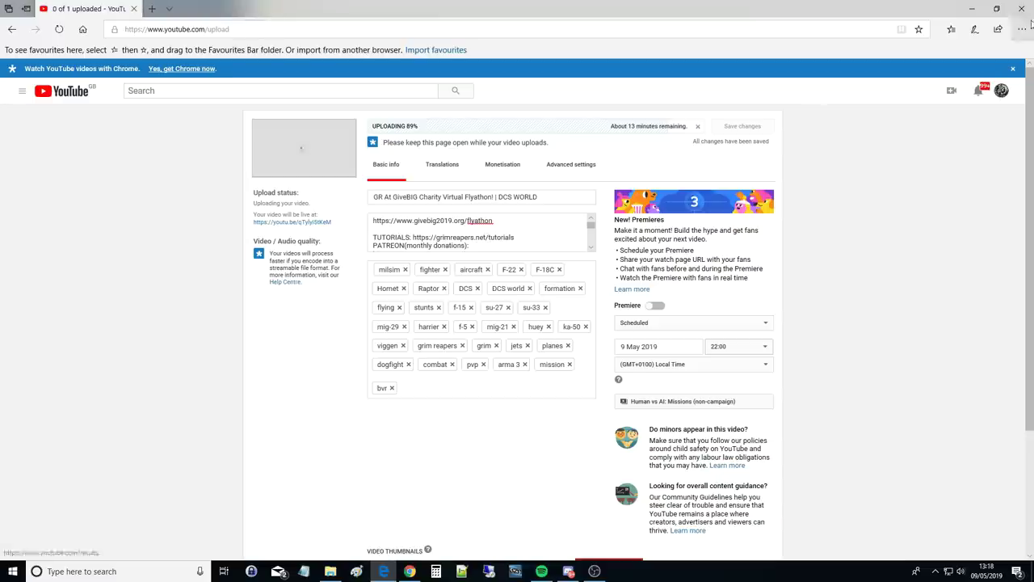
{"action": "left_click", "coordinate": [973, 8]}
{"action": "left_click", "coordinate": [970, 10]}
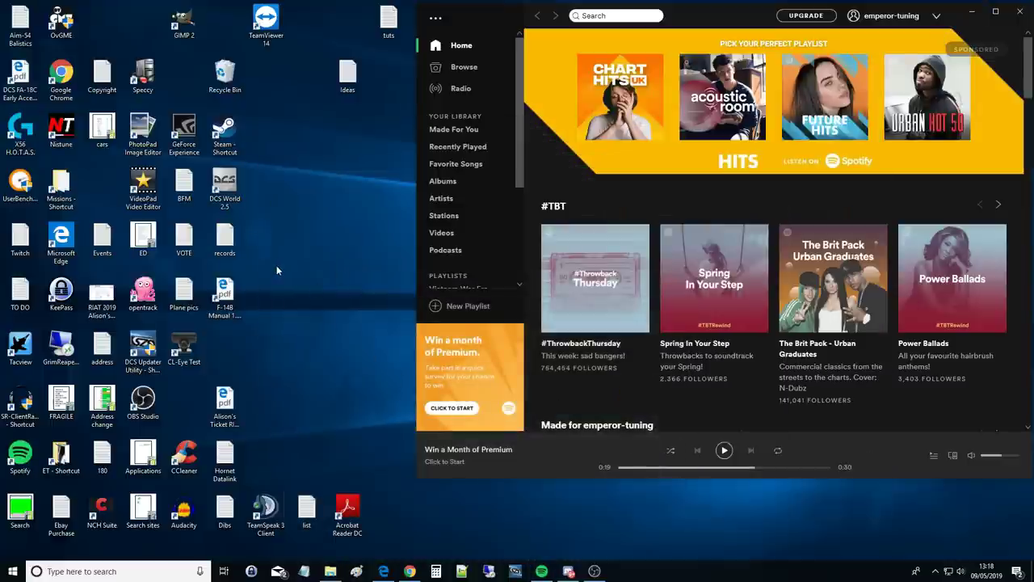
- Launch OvGME and title its first configuration "DCS Open Beta"
{"action": "key", "text": "o"}
{"action": "key", "text": "v"}
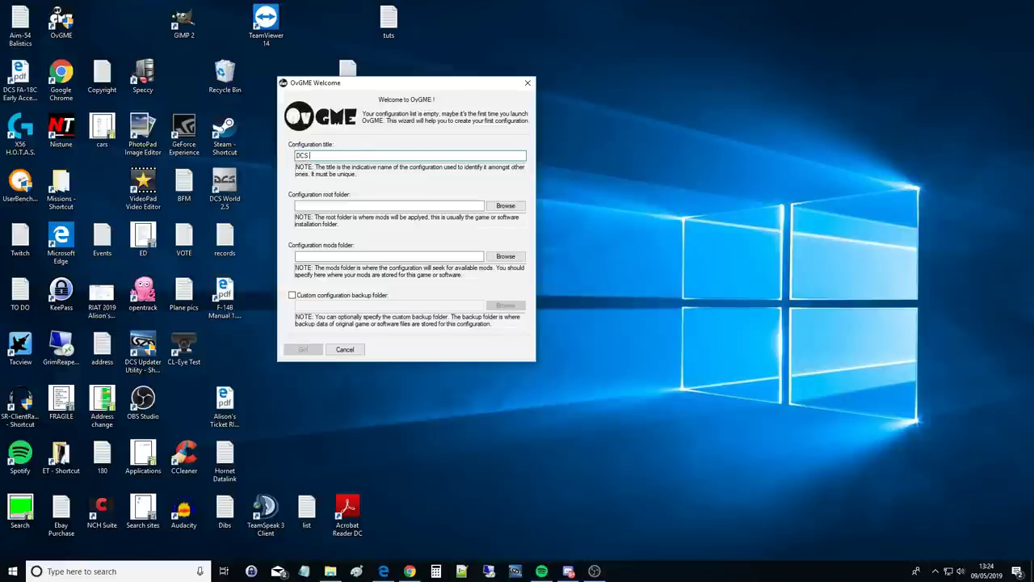
{"action": "type", "text": "en Beta"}
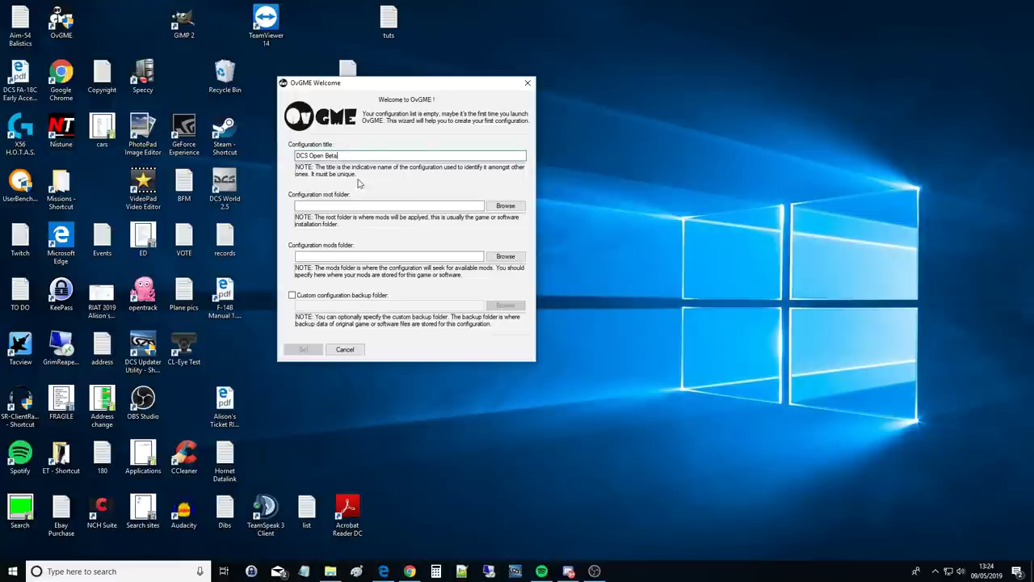
- Set the configuration root folder to the DCS folder inside the Windows user's Saved Games on drive C
{"action": "left_click", "coordinate": [342, 206]}
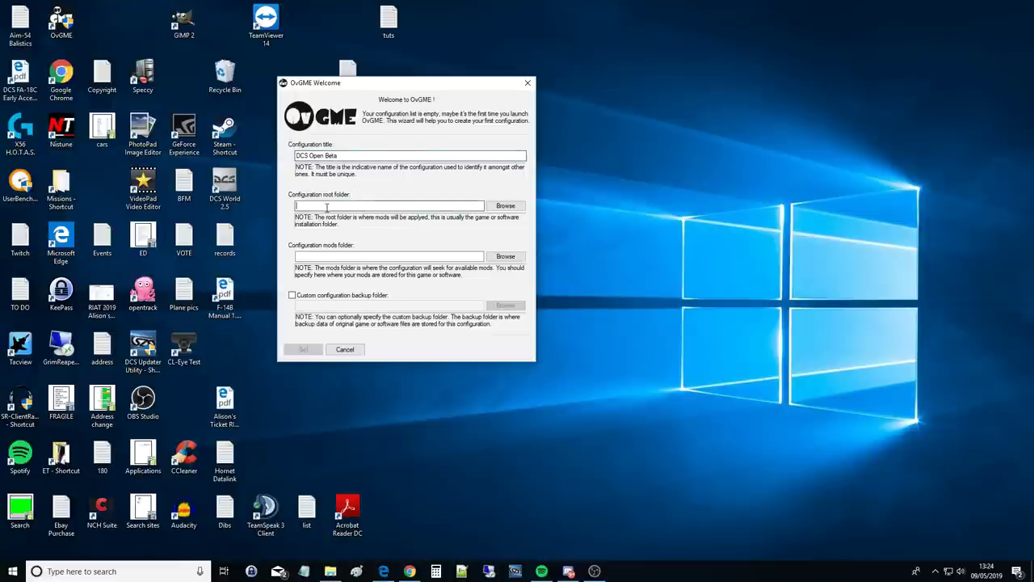
{"action": "left_click", "coordinate": [326, 257]}
{"action": "left_click", "coordinate": [331, 205]}
{"action": "left_click_drag", "start_coordinate": [384, 82], "coordinate": [481, 26]}
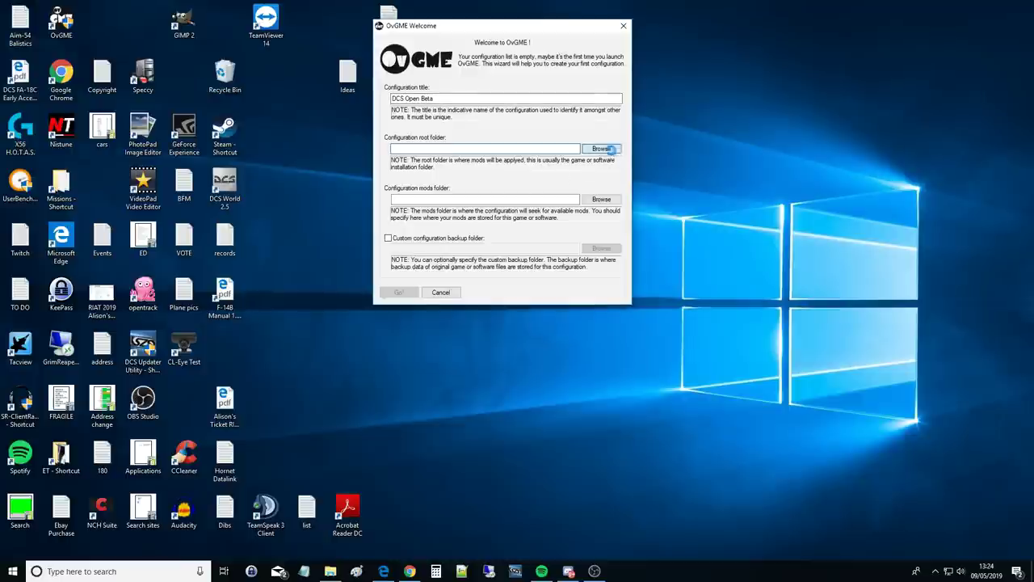
{"action": "left_click", "coordinate": [602, 151]}
{"action": "scroll", "coordinate": [480, 292], "scroll_direction": "down", "scroll_amount": 3}
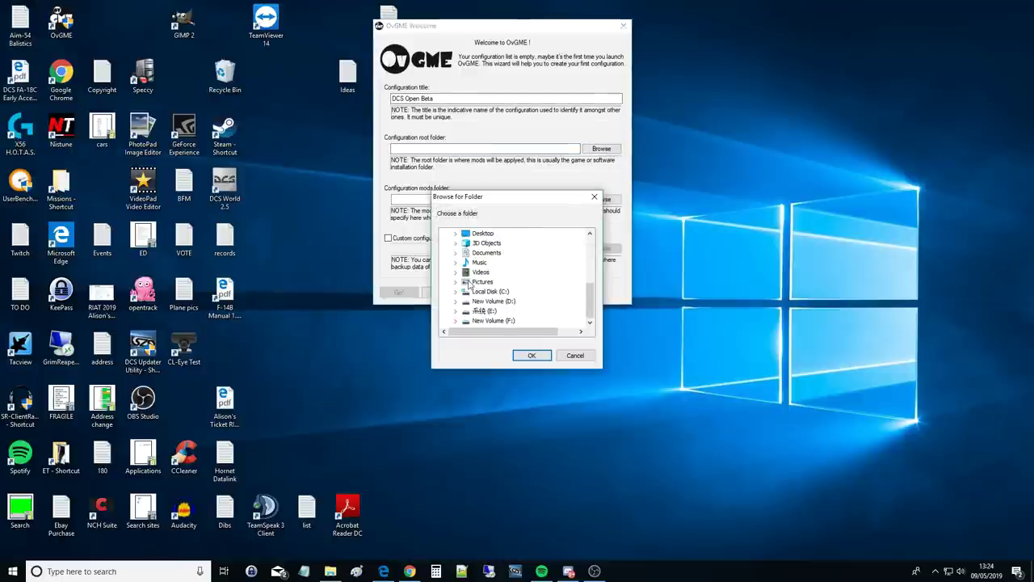
{"action": "scroll", "coordinate": [457, 299], "scroll_direction": "up", "scroll_amount": 1}
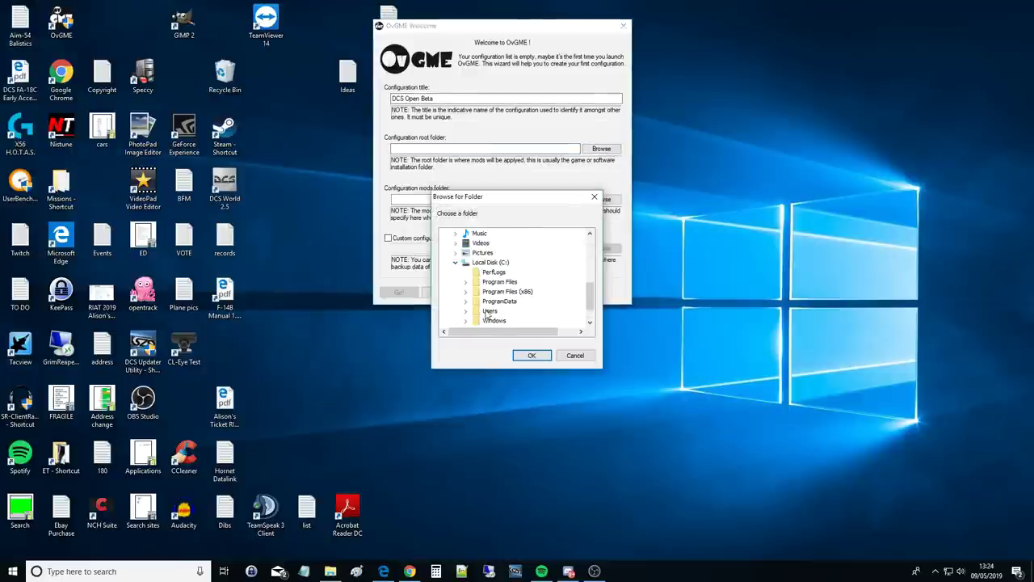
{"action": "double_click", "coordinate": [489, 312]}
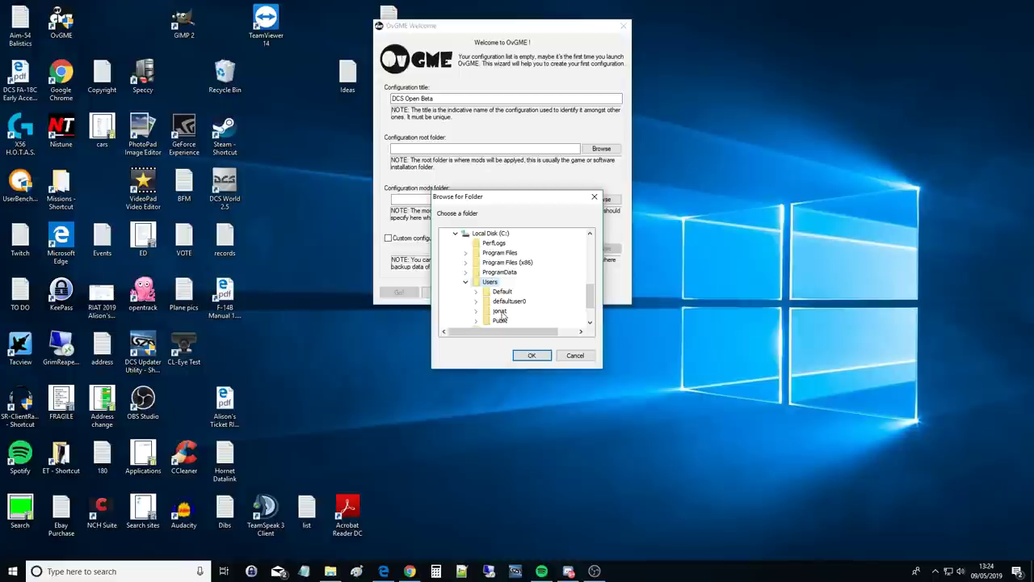
{"action": "double_click", "coordinate": [501, 312]}
{"action": "scroll", "coordinate": [484, 279], "scroll_direction": "down", "scroll_amount": 2}
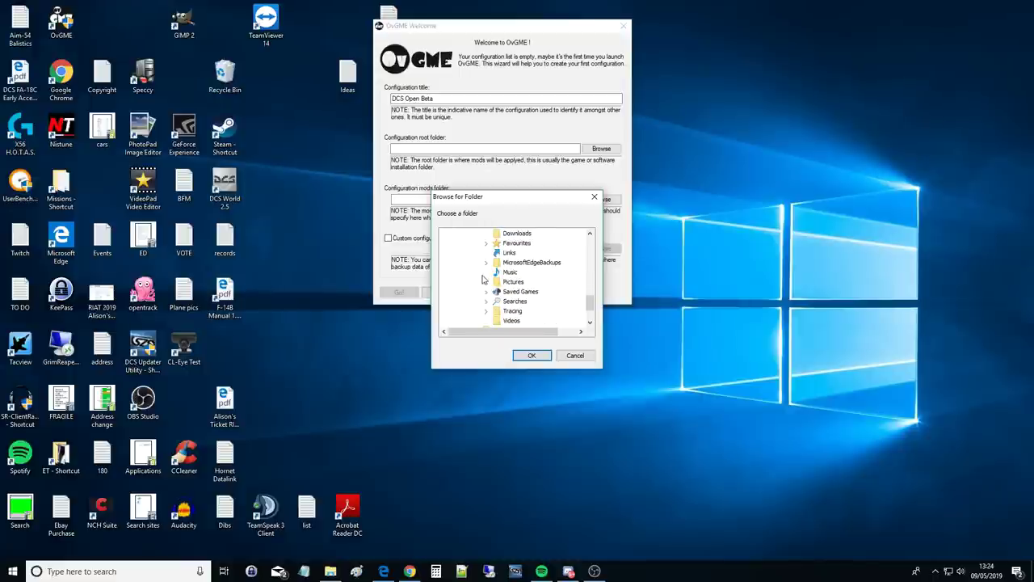
{"action": "double_click", "coordinate": [519, 293]}
{"action": "scroll", "coordinate": [477, 282], "scroll_direction": "down", "scroll_amount": 1}
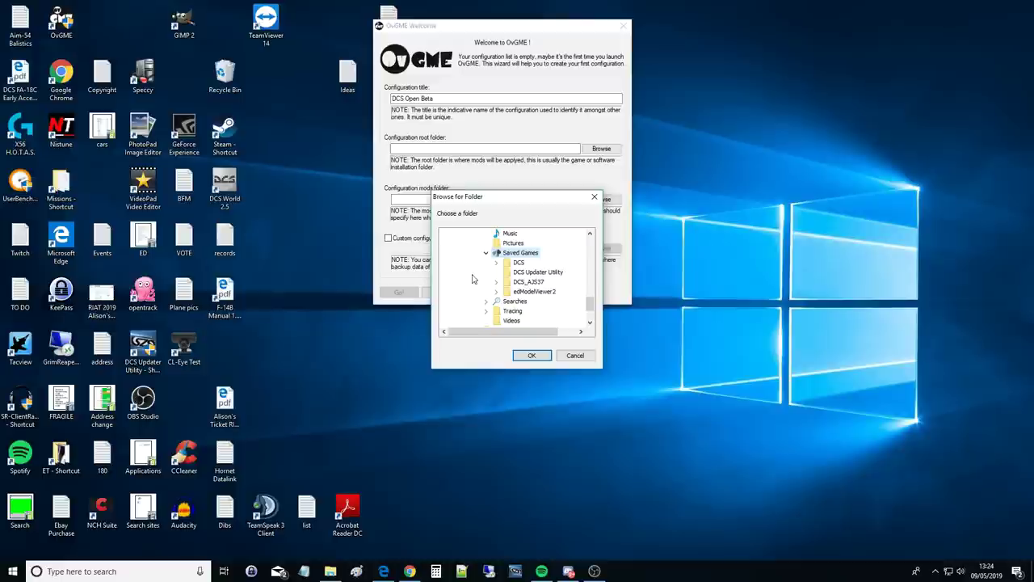
{"action": "left_click", "coordinate": [520, 263]}
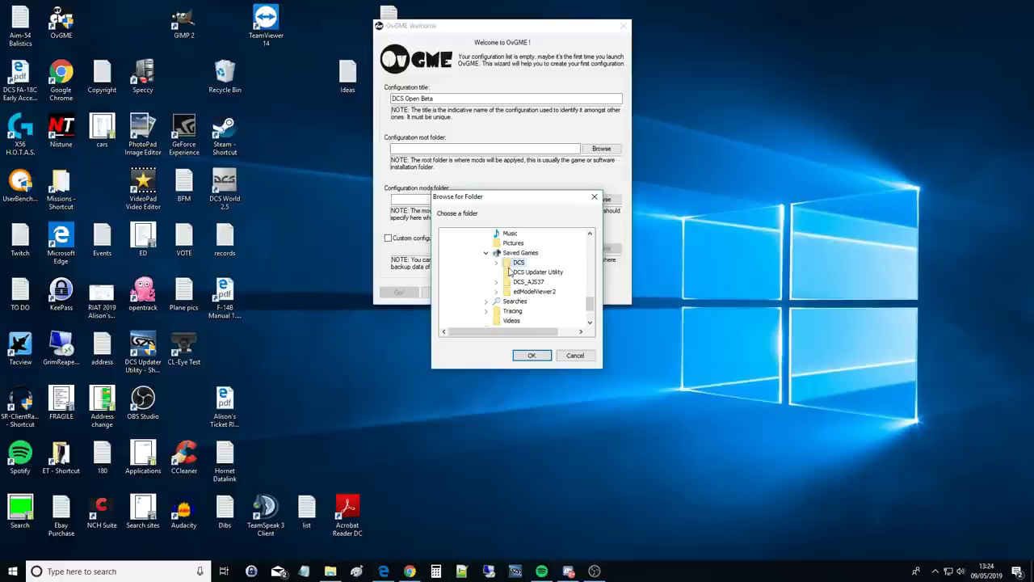
{"action": "left_click", "coordinate": [529, 357]}
{"action": "left_click", "coordinate": [487, 149]}
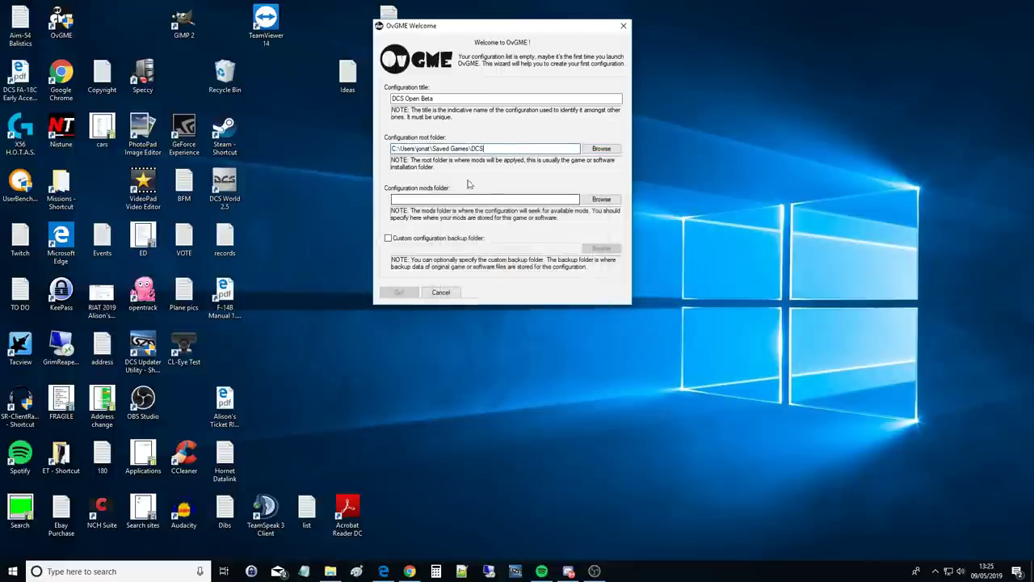
- Switch to File Explorer and open the DCS folder inside Saved Games
{"action": "left_click", "coordinate": [417, 200]}
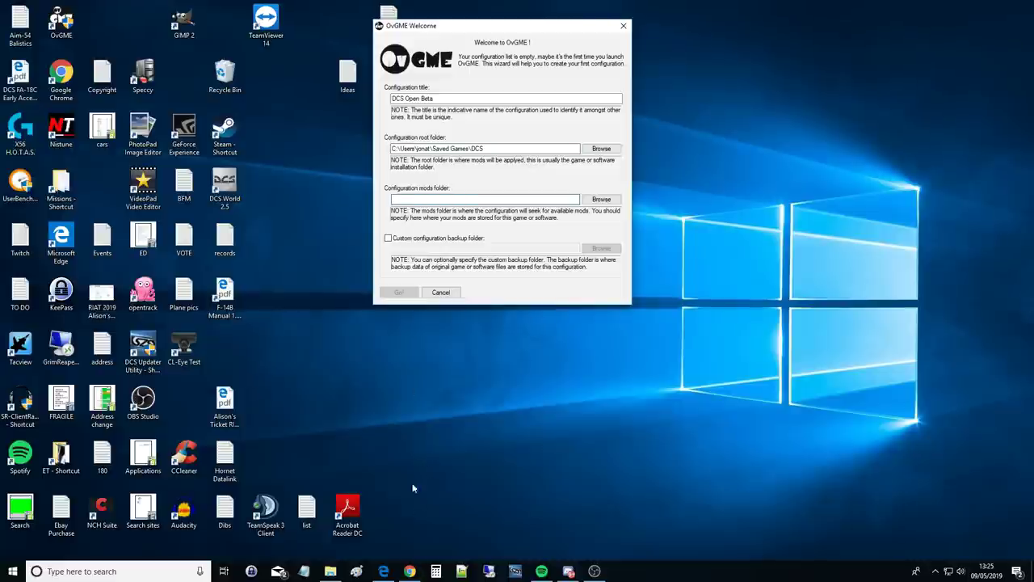
{"action": "left_click", "coordinate": [327, 572]}
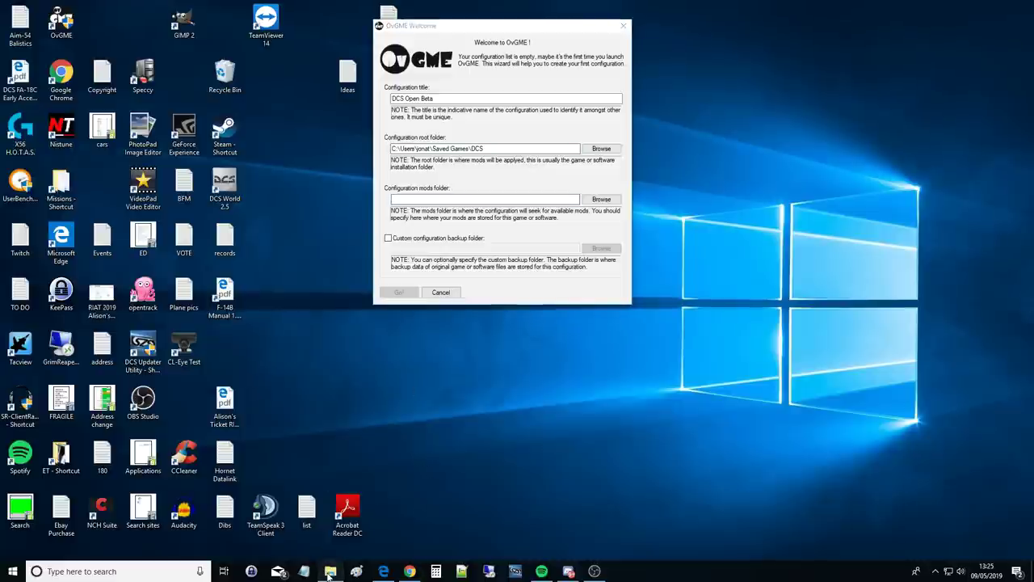
{"action": "left_click_drag", "start_coordinate": [474, 87], "coordinate": [623, 159]}
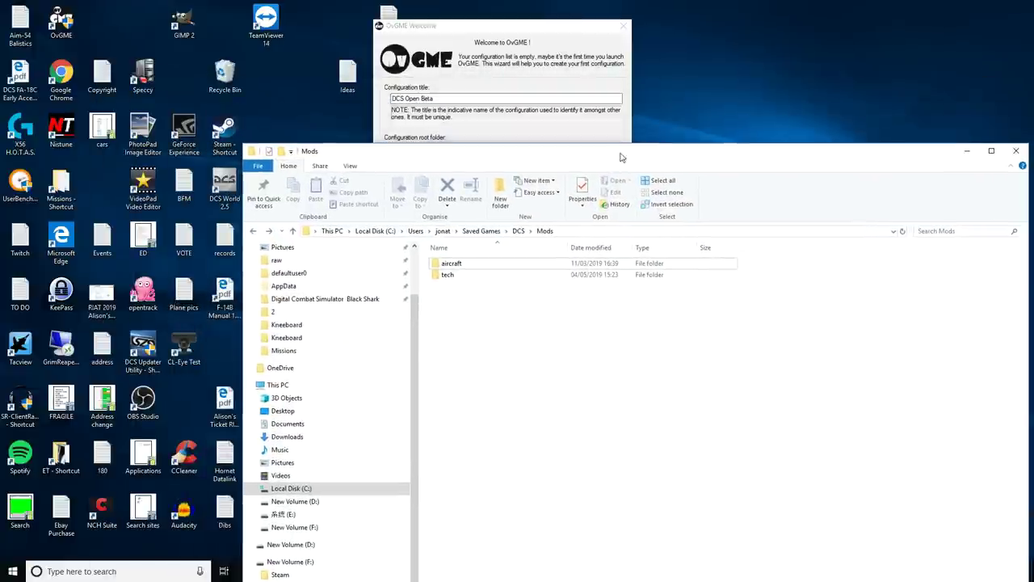
{"action": "left_click", "coordinate": [477, 232]}
{"action": "left_click_drag", "start_coordinate": [489, 157], "coordinate": [447, 128]}
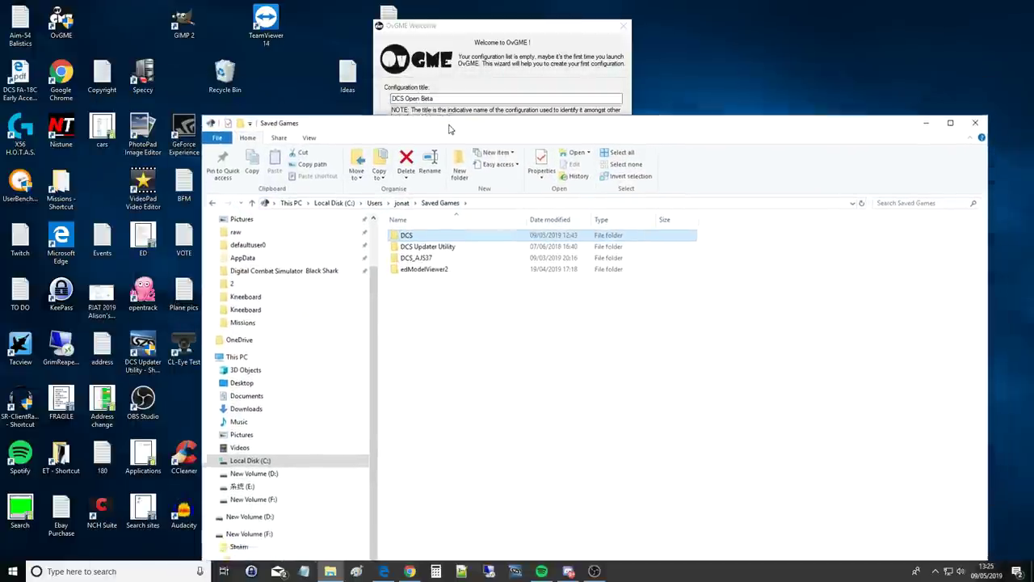
{"action": "double_click", "coordinate": [404, 236]}
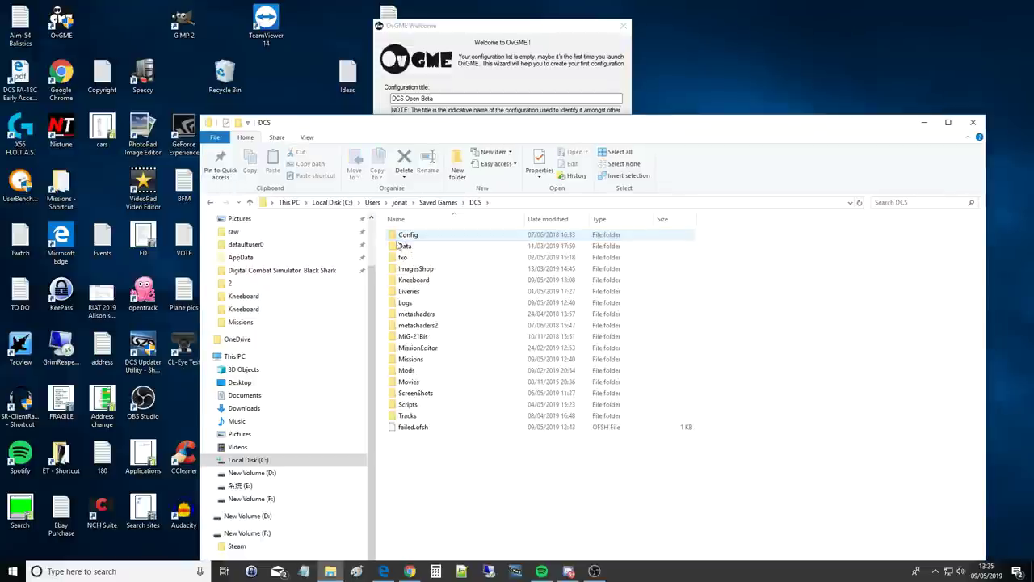
- Create a new folder named "_OVGME Mods" in the Saved Games DCS folder
{"action": "right_click", "coordinate": [445, 472]}
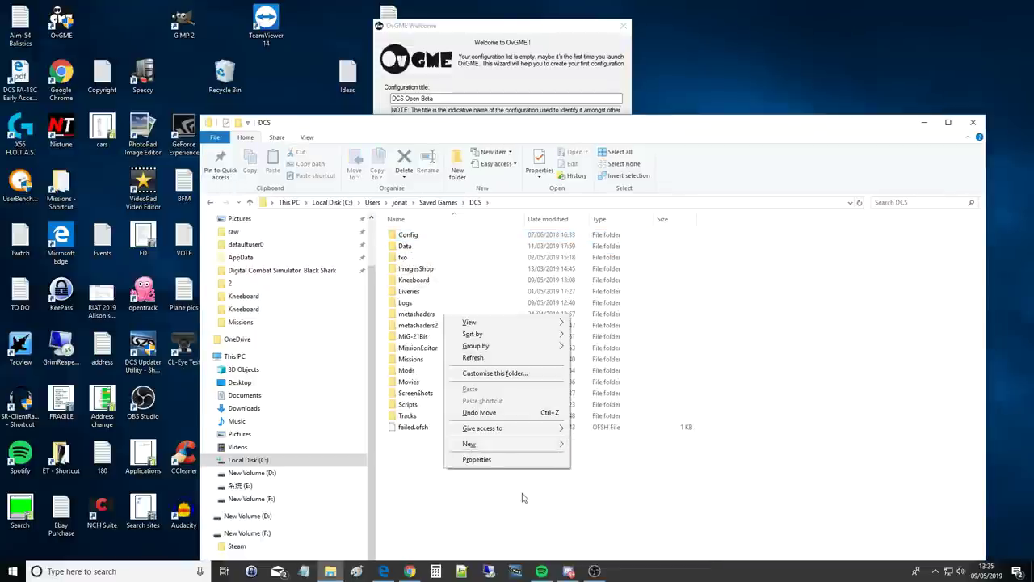
{"action": "mouse_move", "coordinate": [483, 445]}
{"action": "left_click", "coordinate": [593, 445]}
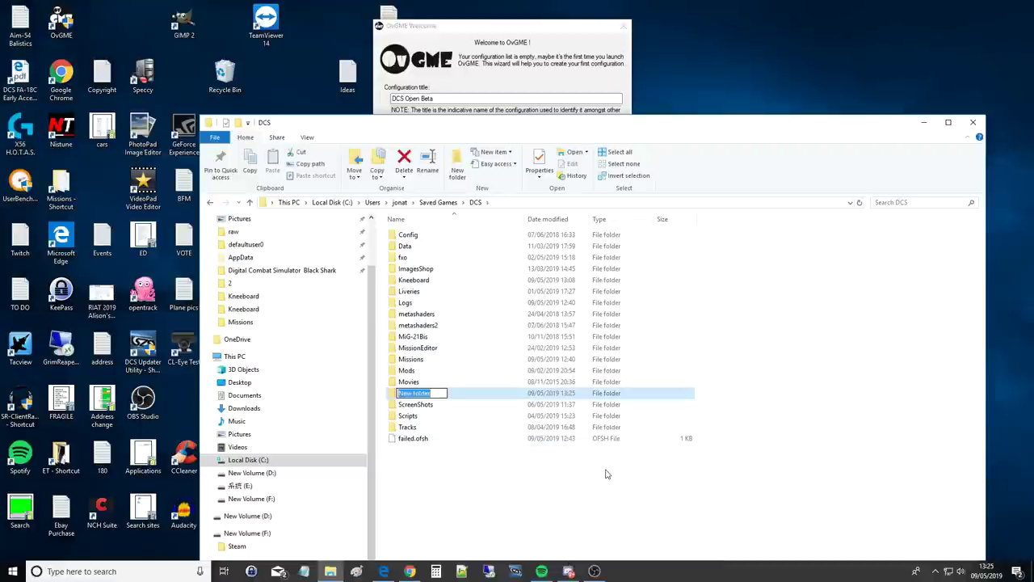
{"action": "type", "text": "J"}
{"action": "type", "text": "O"}
{"action": "type", "text": "VGM"}
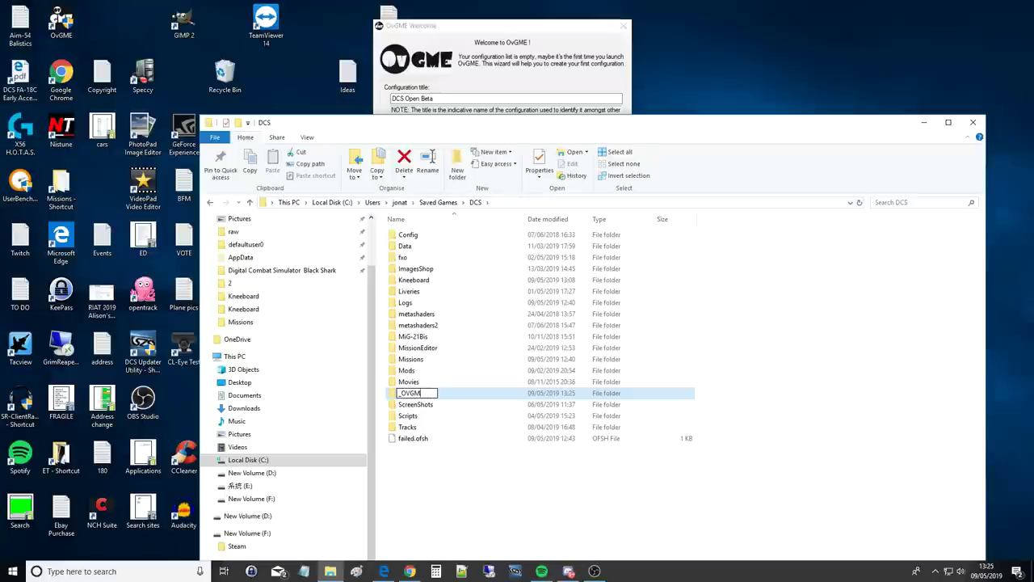
{"action": "type", "text": "E Mods"}
{"action": "left_click", "coordinate": [615, 485]}
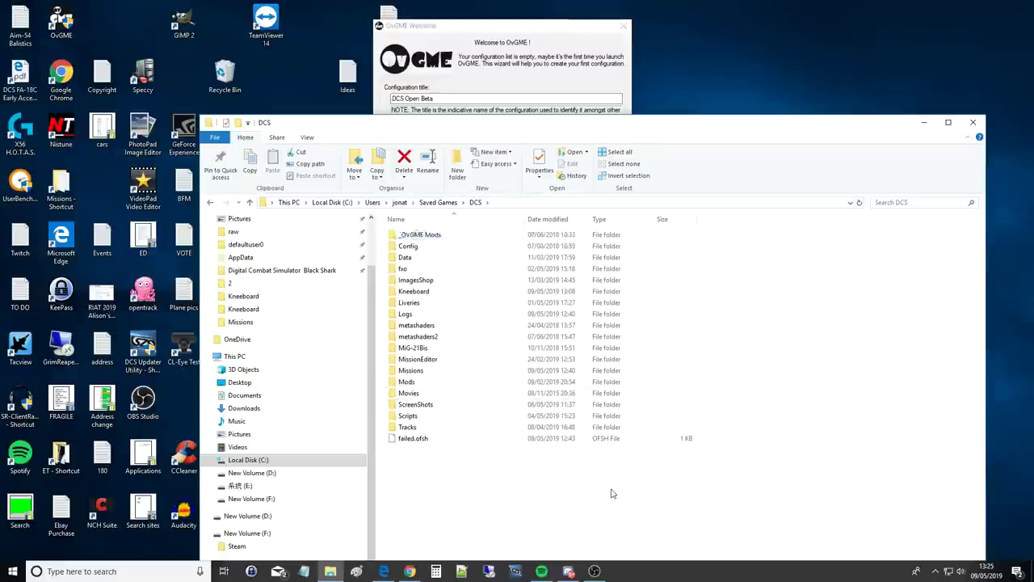
- Back in OvGME, set the configuration mods folder to "_OVGME Mods" inside the Windows user's Saved Games\DCS folder on drive C
{"action": "left_click", "coordinate": [512, 29]}
{"action": "left_click", "coordinate": [601, 199]}
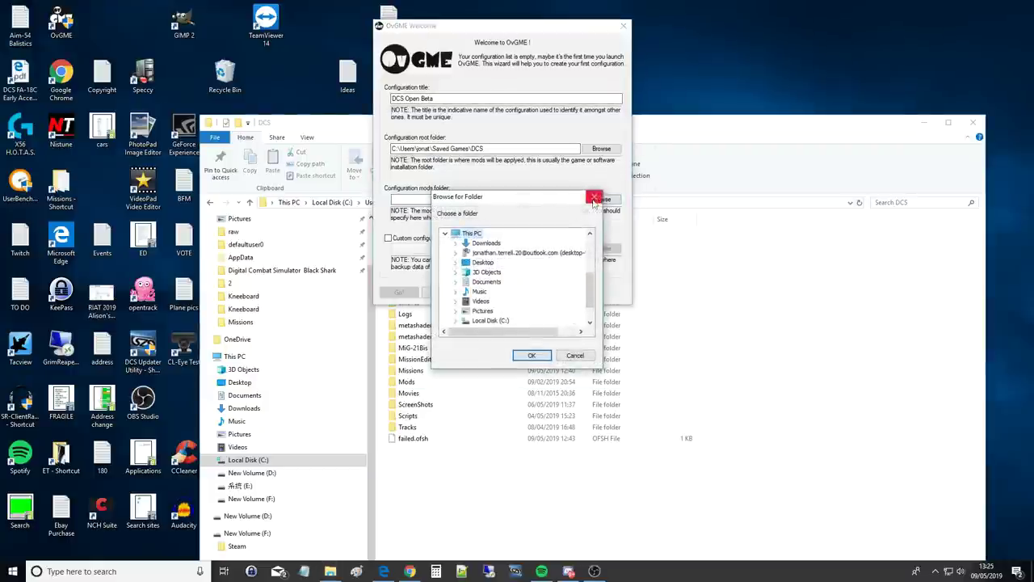
{"action": "scroll", "coordinate": [496, 267], "scroll_direction": "down", "scroll_amount": 1}
{"action": "double_click", "coordinate": [490, 299]}
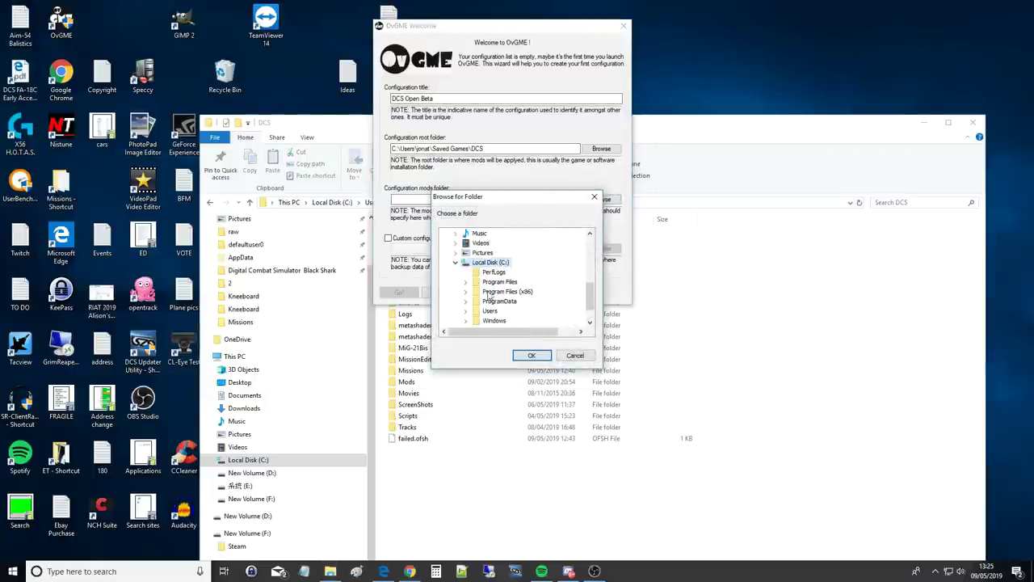
{"action": "scroll", "coordinate": [488, 297], "scroll_direction": "down", "scroll_amount": 1}
{"action": "double_click", "coordinate": [490, 281]}
{"action": "scroll", "coordinate": [493, 295], "scroll_direction": "down", "scroll_amount": 1}
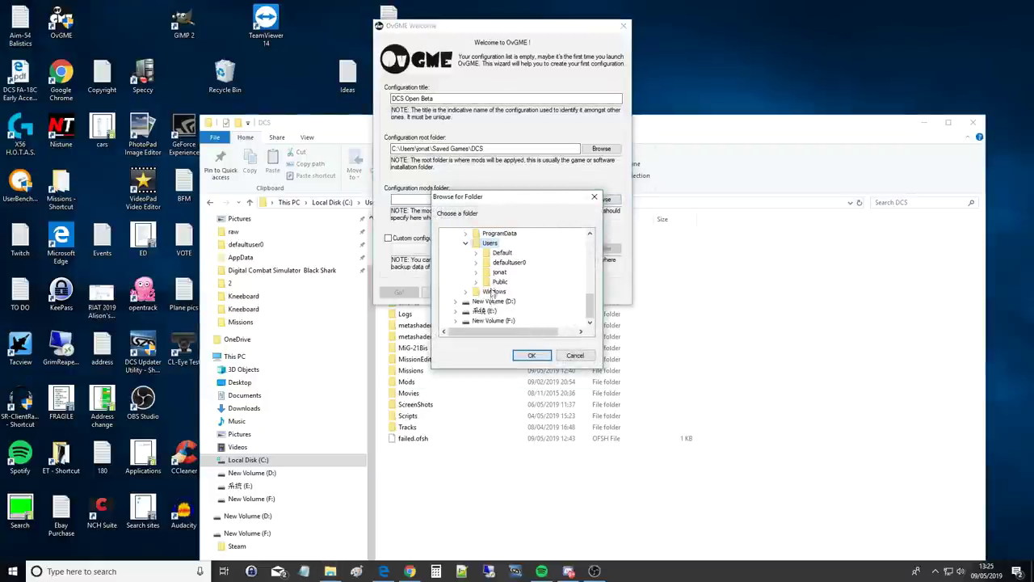
{"action": "double_click", "coordinate": [497, 281]}
{"action": "scroll", "coordinate": [497, 280], "scroll_direction": "down", "scroll_amount": 2}
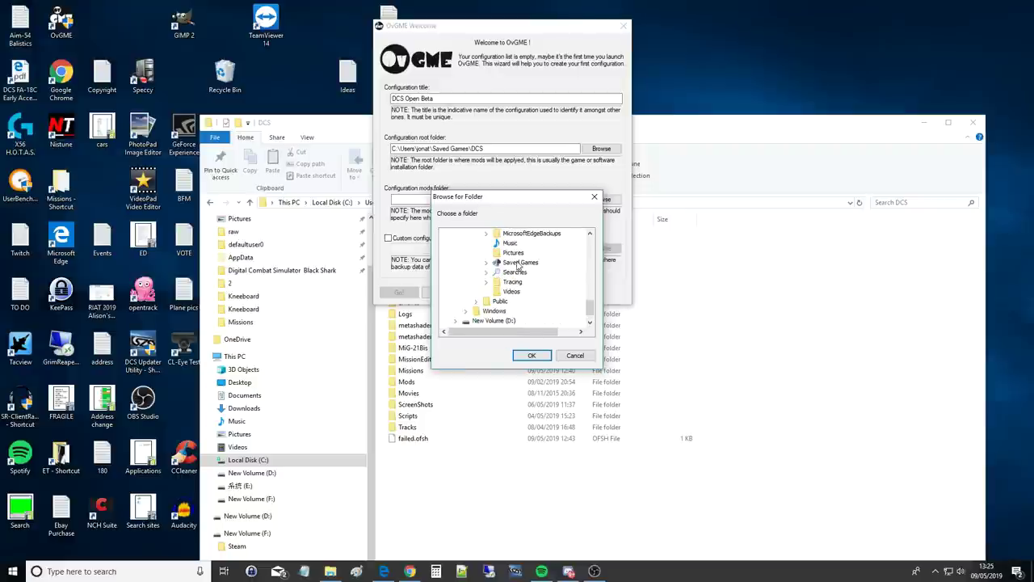
{"action": "double_click", "coordinate": [513, 263]}
{"action": "double_click", "coordinate": [518, 272]}
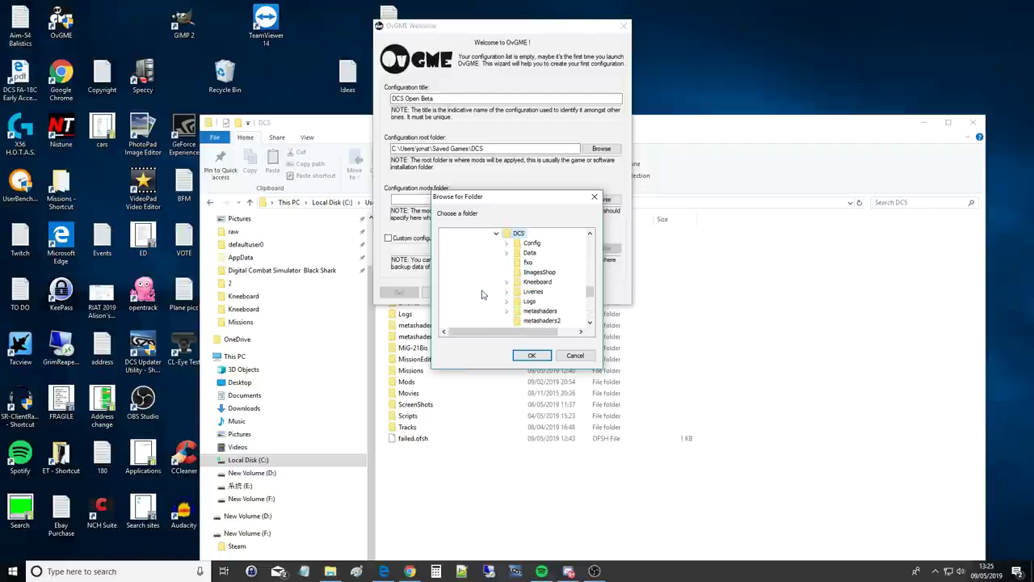
{"action": "scroll", "coordinate": [518, 283], "scroll_direction": "down", "scroll_amount": 5}
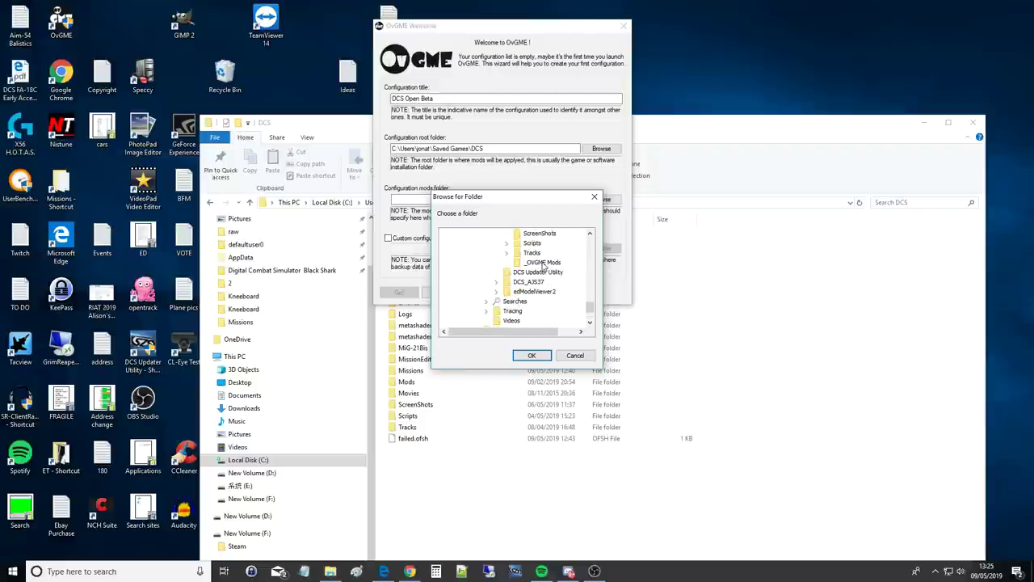
{"action": "left_click", "coordinate": [543, 263]}
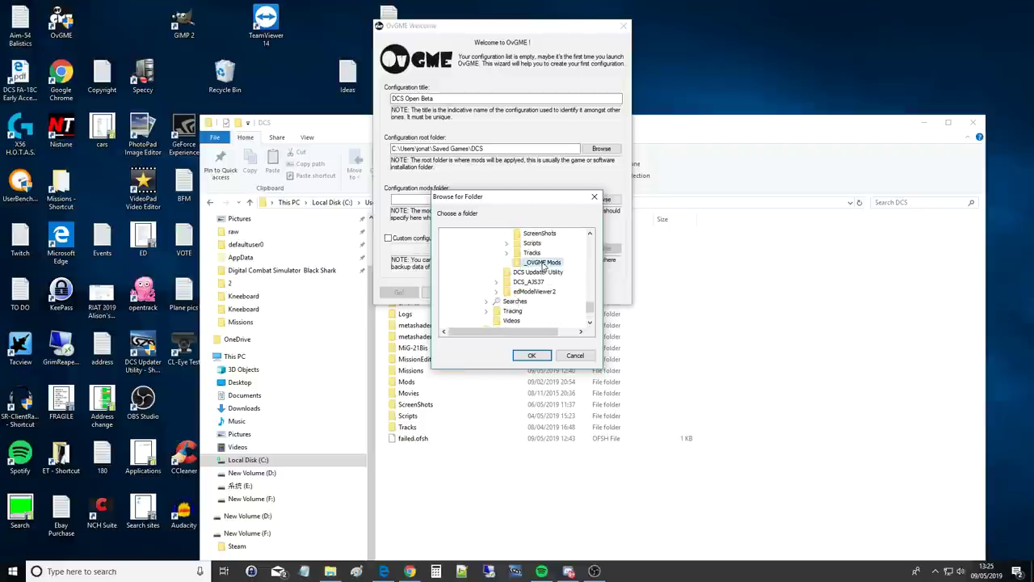
{"action": "left_click", "coordinate": [531, 355]}
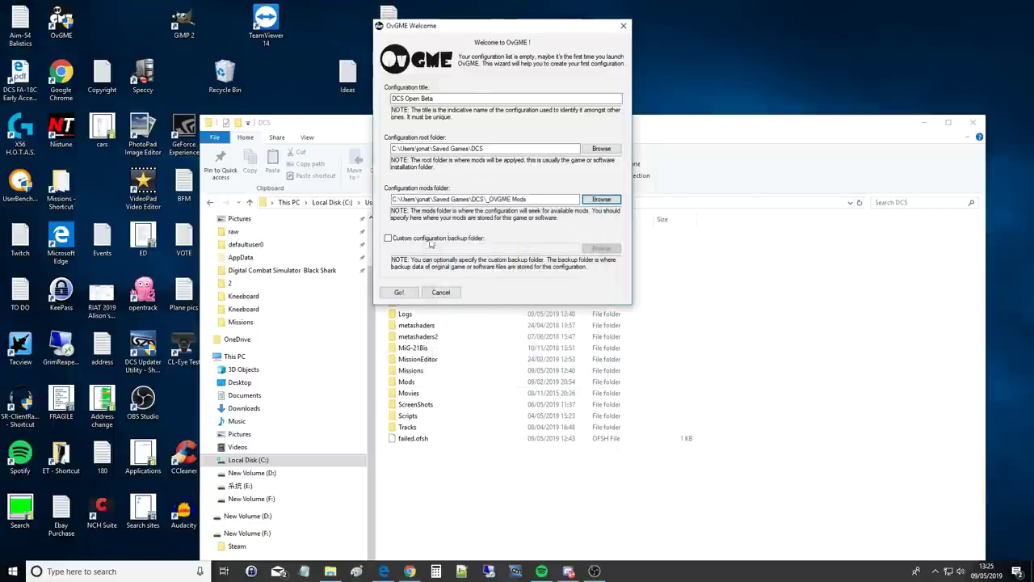
{"action": "left_click", "coordinate": [524, 201]}
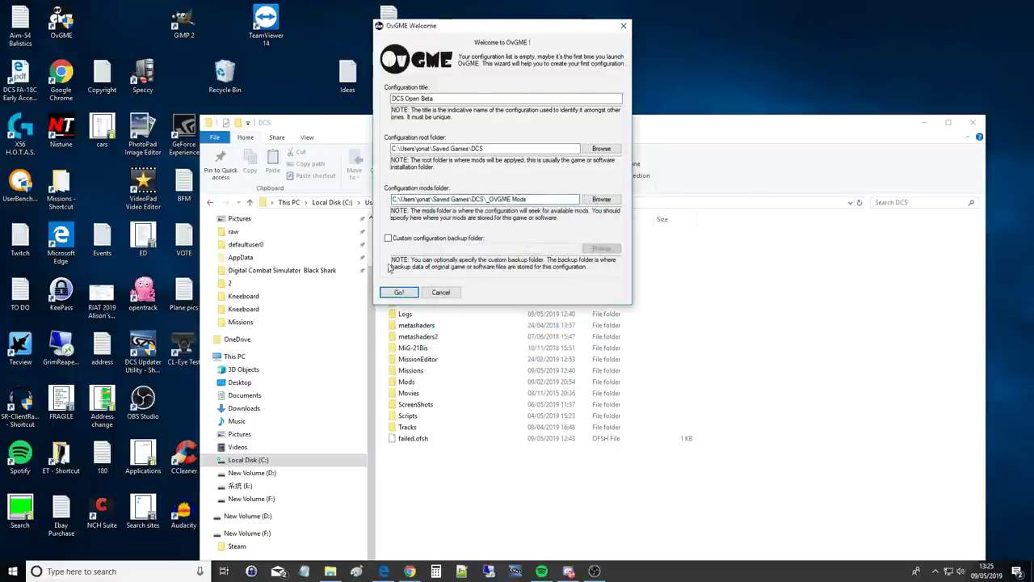
- Enable the custom configuration backup folder, and use File Explorer to create a folder named "_OVGME Backup" in Saved Games\DCS
{"action": "left_click", "coordinate": [388, 239]}
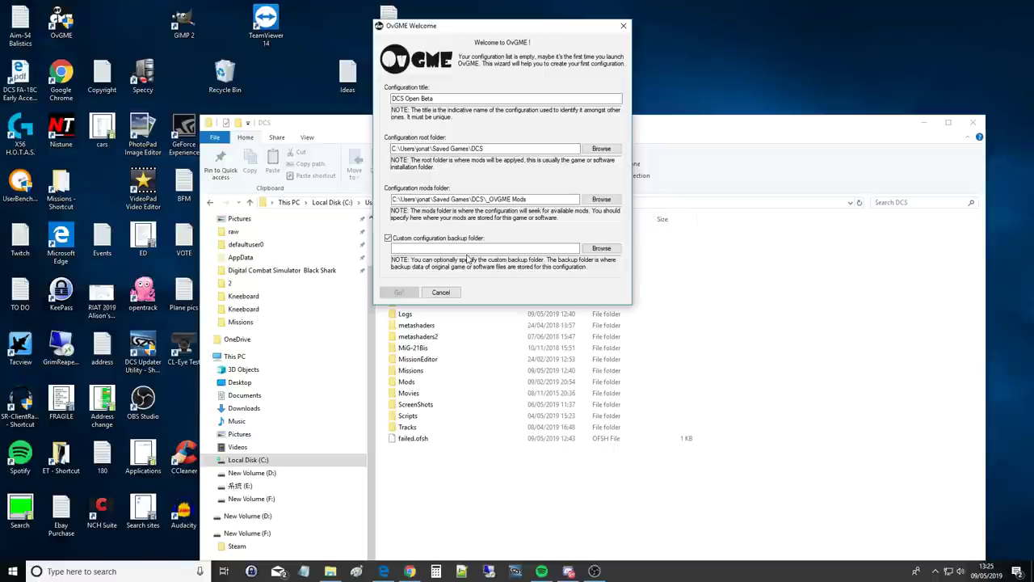
{"action": "right_click", "coordinate": [430, 477]}
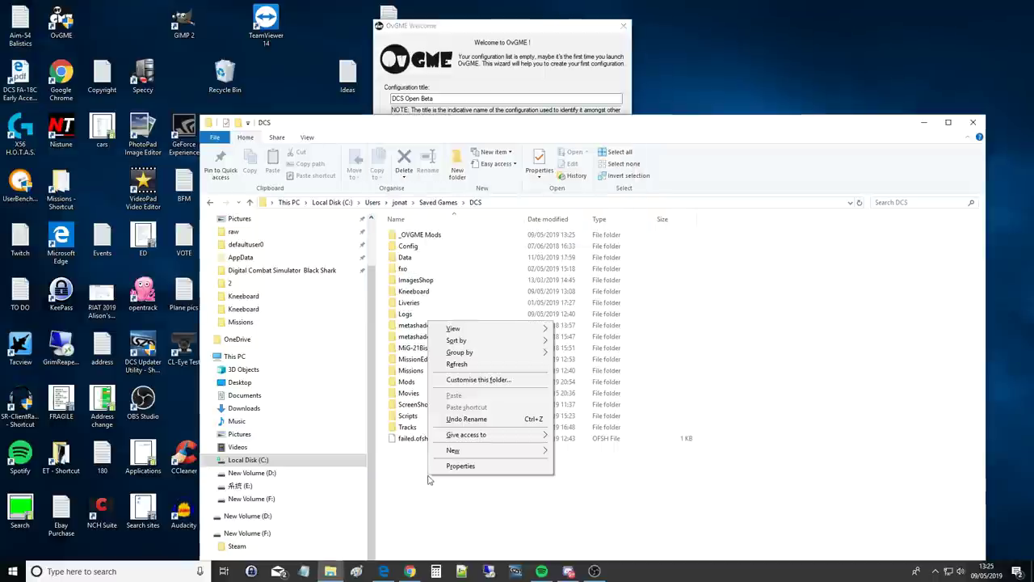
{"action": "left_click", "coordinate": [464, 452]}
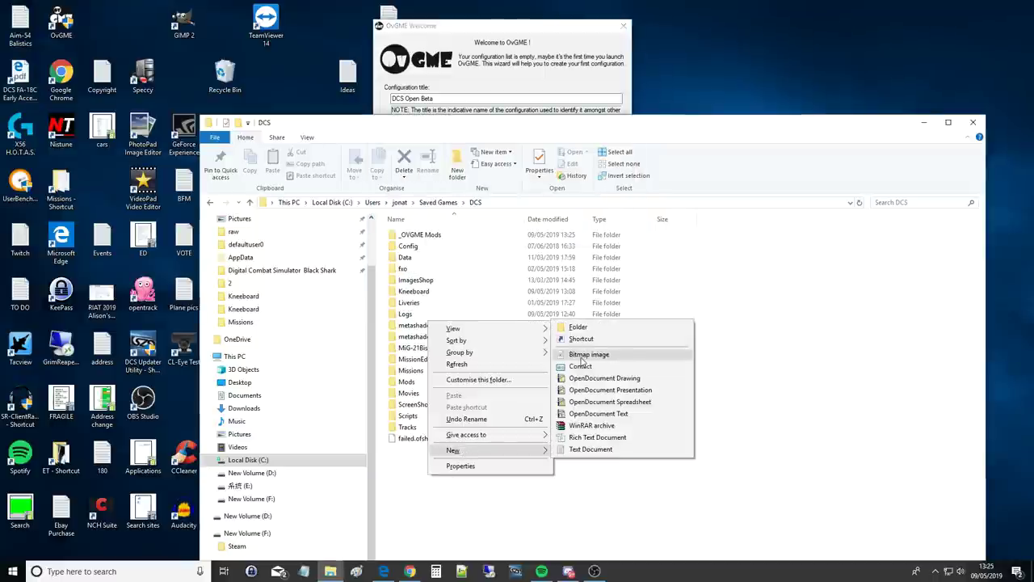
{"action": "left_click", "coordinate": [582, 328]}
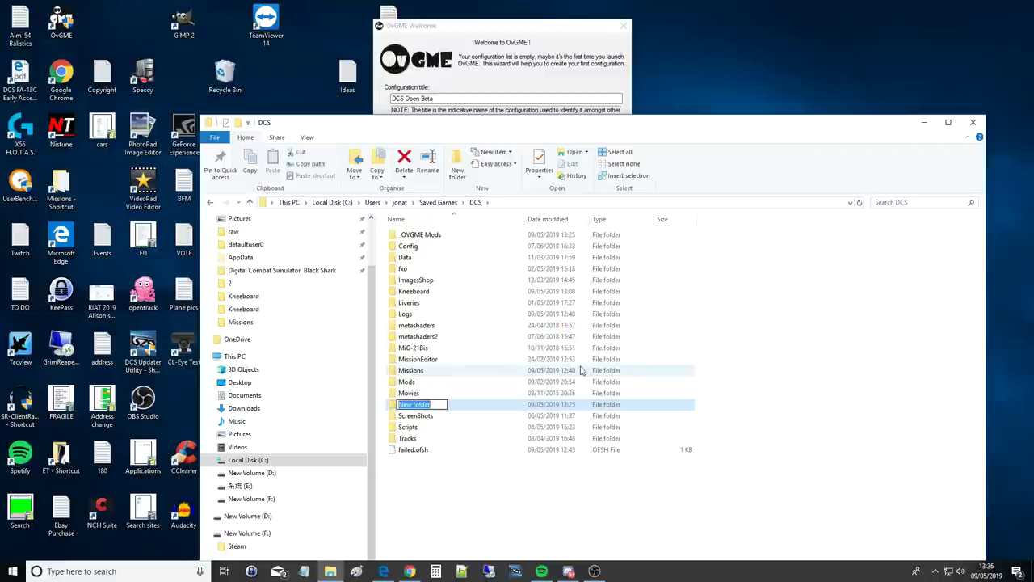
{"action": "type", "text": "_OVGME Backup"}
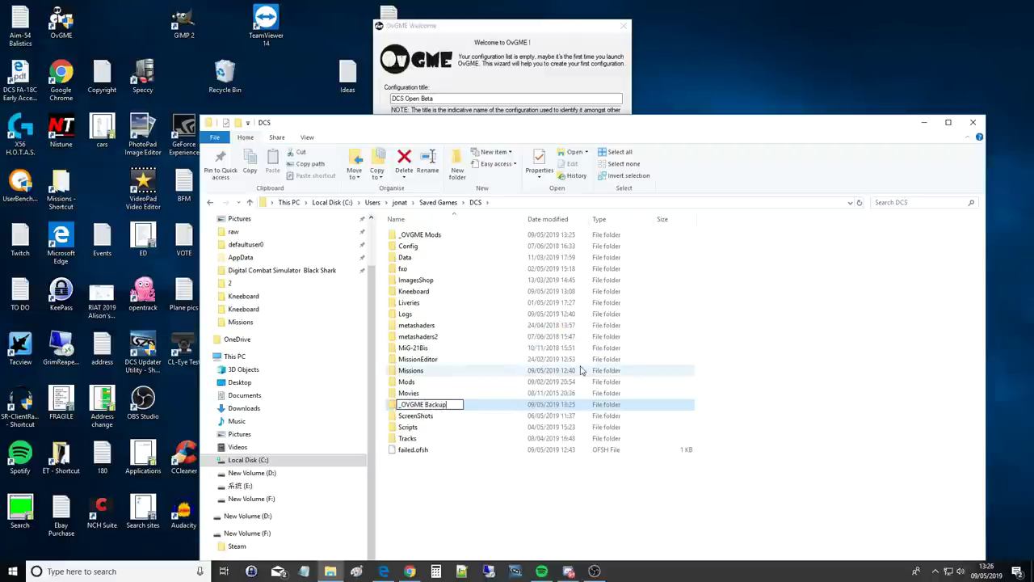
{"action": "key", "text": "Return"}
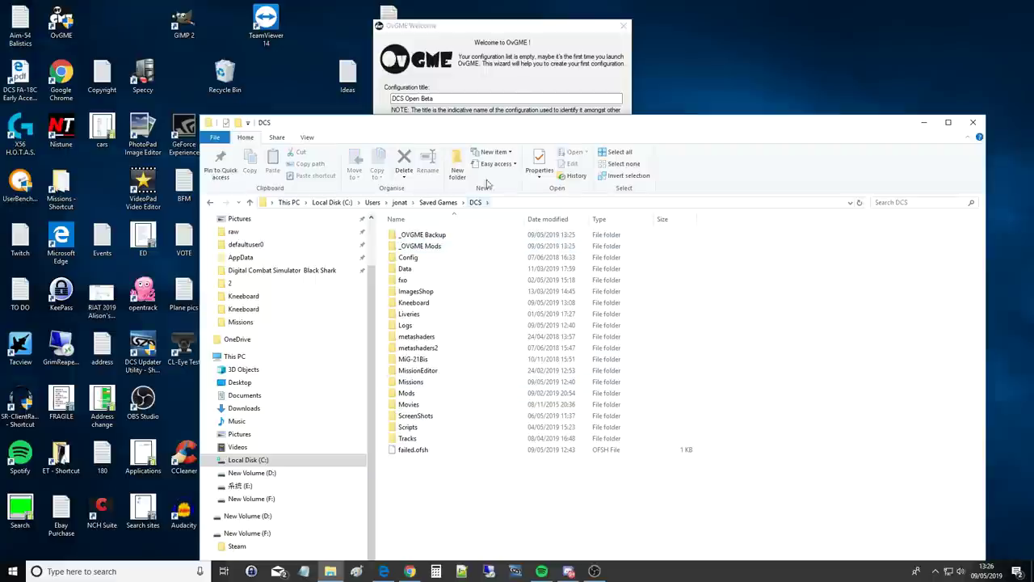
- Set OvGME's custom backup folder to "_OVGME Backup" inside Saved Games\DCS and create the configuration
{"action": "key", "text": "alt+Tab"}
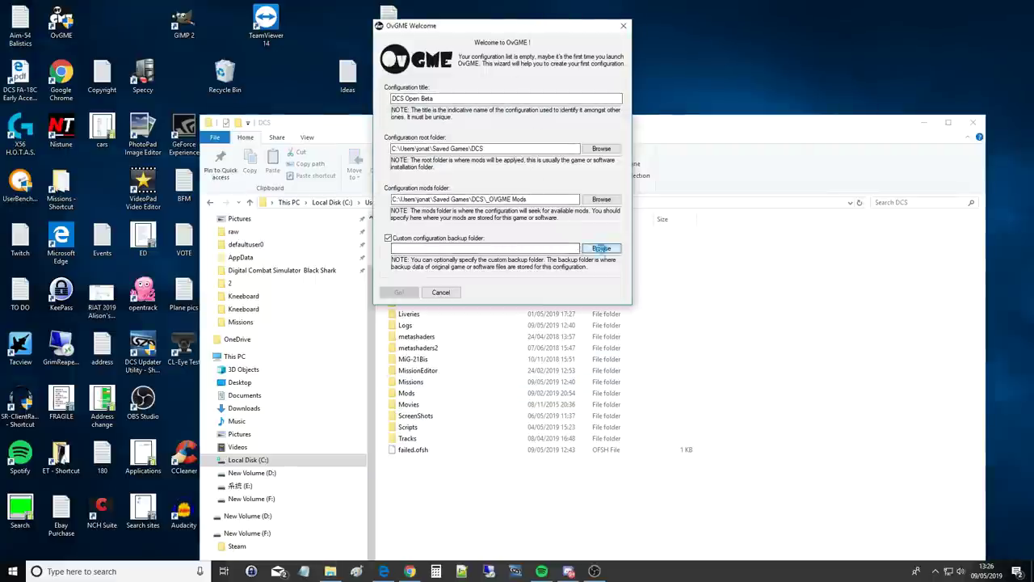
{"action": "left_click", "coordinate": [602, 248]}
{"action": "double_click", "coordinate": [493, 292]}
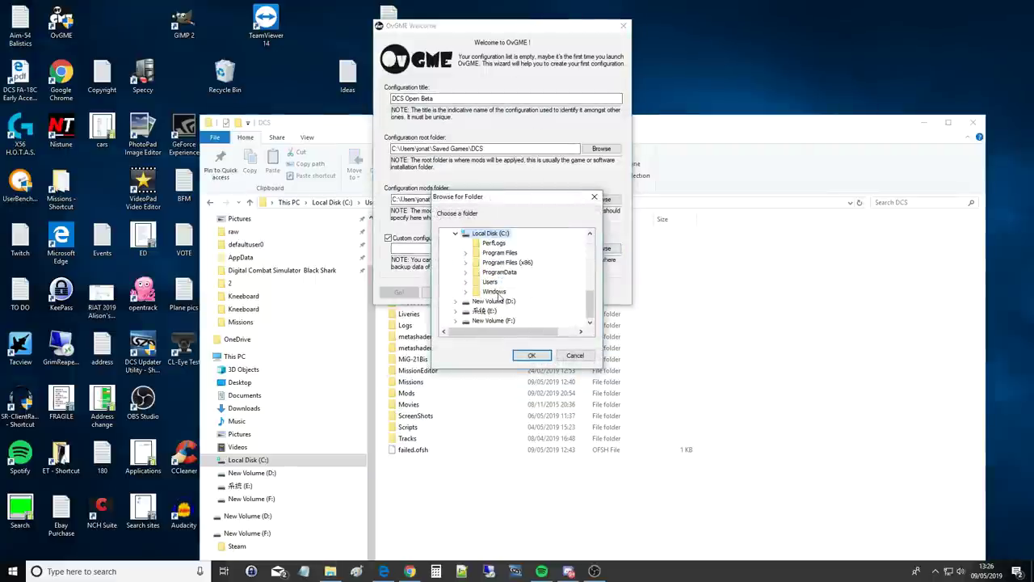
{"action": "double_click", "coordinate": [491, 282]}
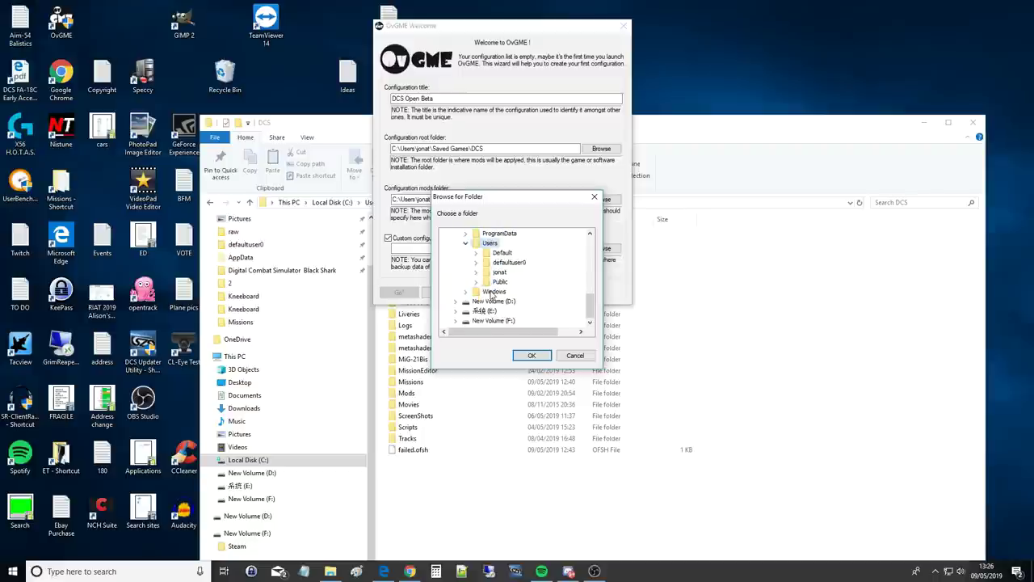
{"action": "double_click", "coordinate": [500, 272]}
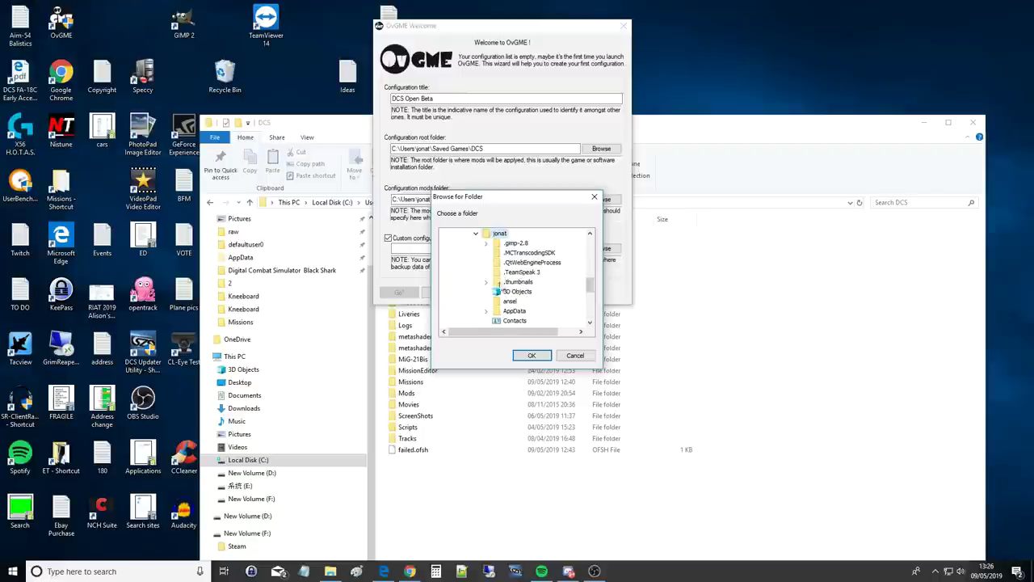
{"action": "scroll", "coordinate": [508, 300], "scroll_direction": "down", "scroll_amount": 2}
{"action": "scroll", "coordinate": [507, 301], "scroll_direction": "up", "scroll_amount": 1}
{"action": "double_click", "coordinate": [518, 272]}
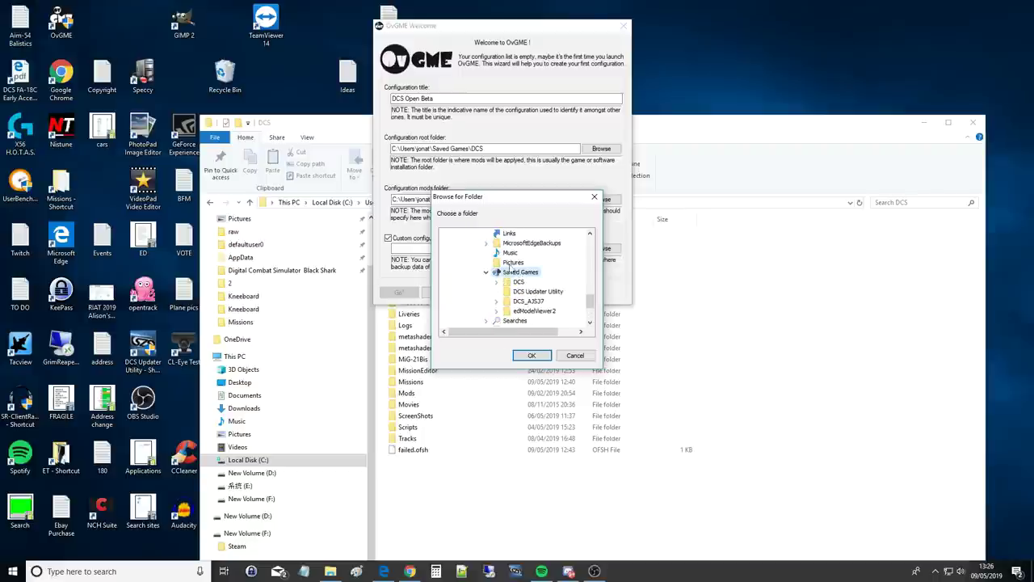
{"action": "double_click", "coordinate": [517, 282]}
{"action": "scroll", "coordinate": [521, 283], "scroll_direction": "down", "scroll_amount": 5}
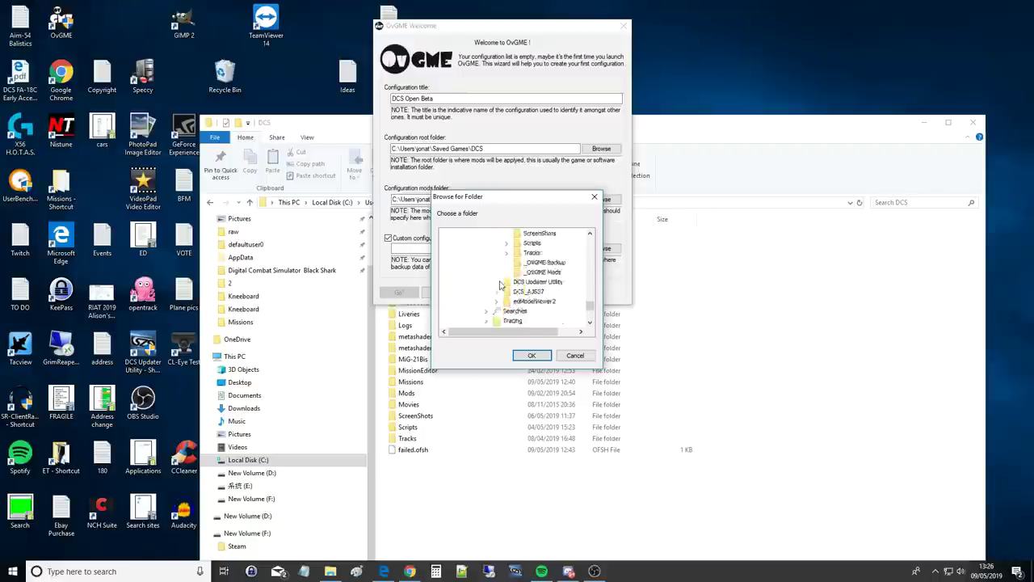
{"action": "left_click", "coordinate": [545, 262]}
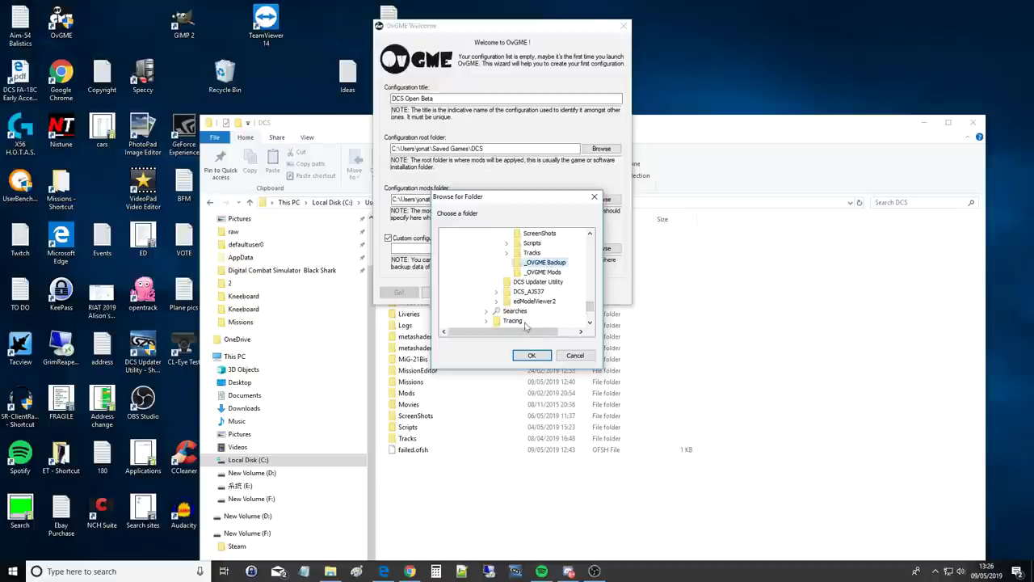
{"action": "left_click", "coordinate": [531, 356]}
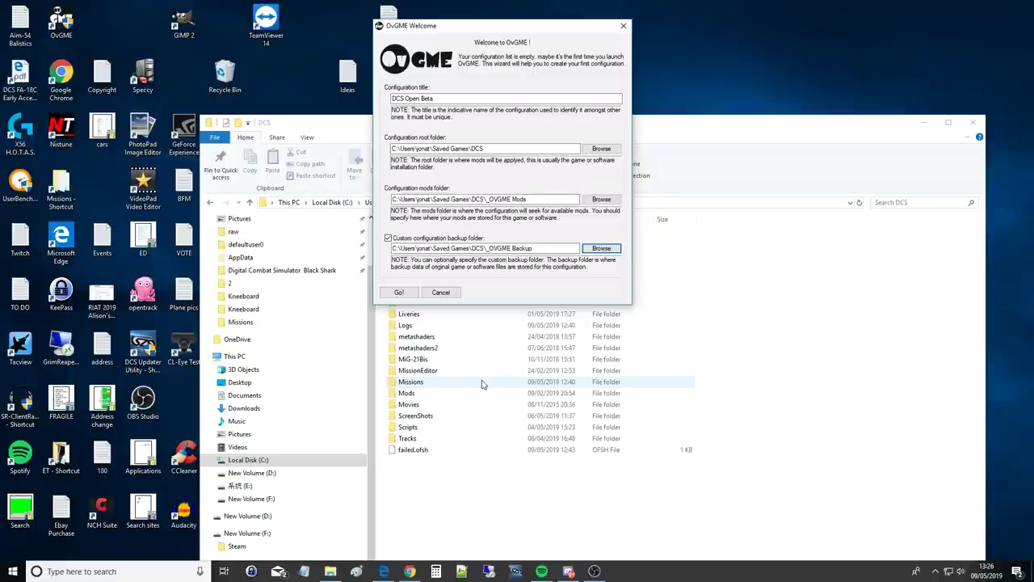
{"action": "left_click", "coordinate": [398, 292]}
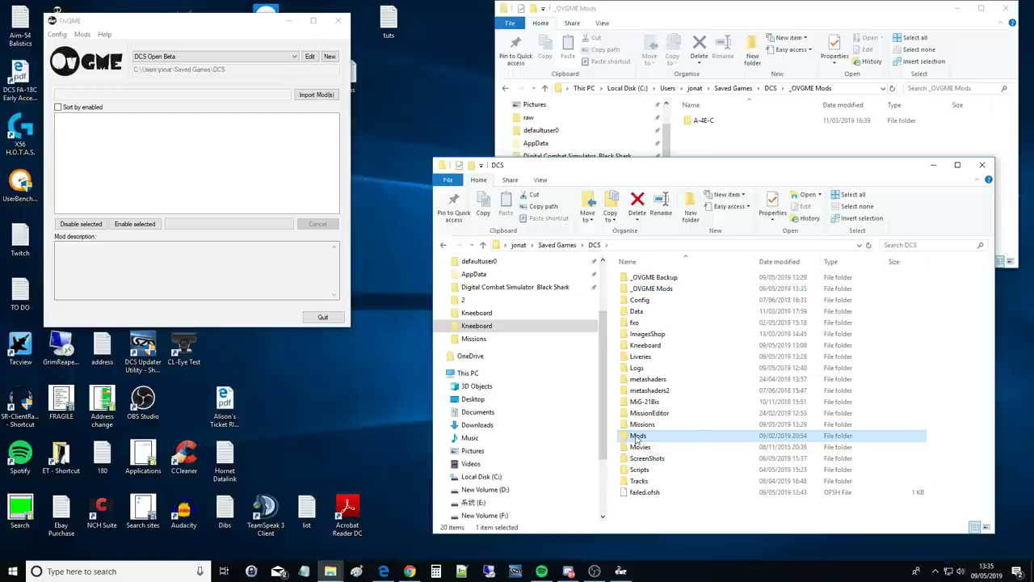
- In File Explorer, copy the A-4E-C folder from Mods\aircraft inside the DCS folder
{"action": "double_click", "coordinate": [637, 437]}
{"action": "double_click", "coordinate": [642, 279]}
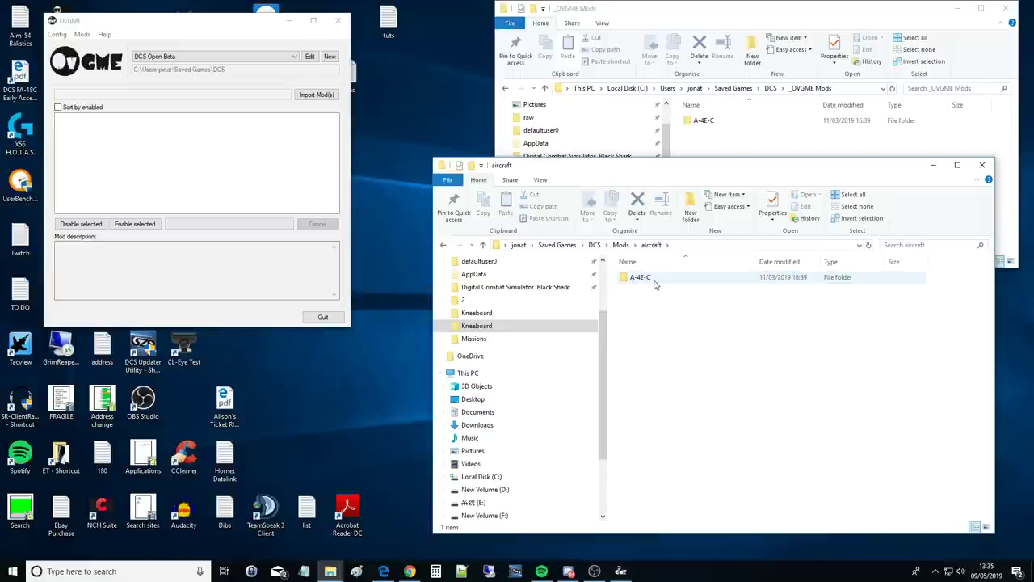
{"action": "left_click", "coordinate": [647, 280]}
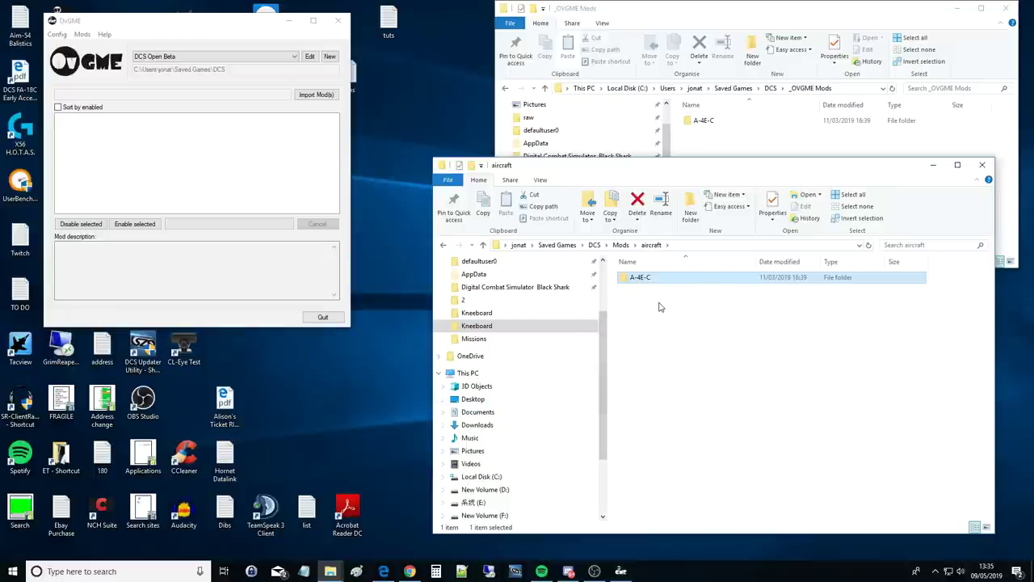
{"action": "key", "text": "ctrl+c"}
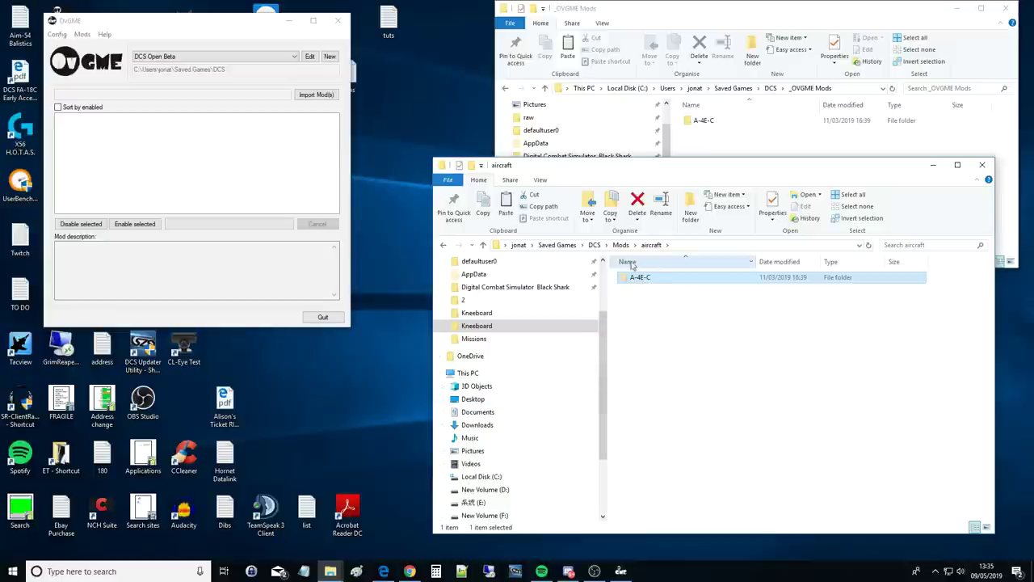
- Go to the "_OVGME Mods" folder inside DCS and create a new folder named "A4" in it
{"action": "left_click", "coordinate": [594, 245]}
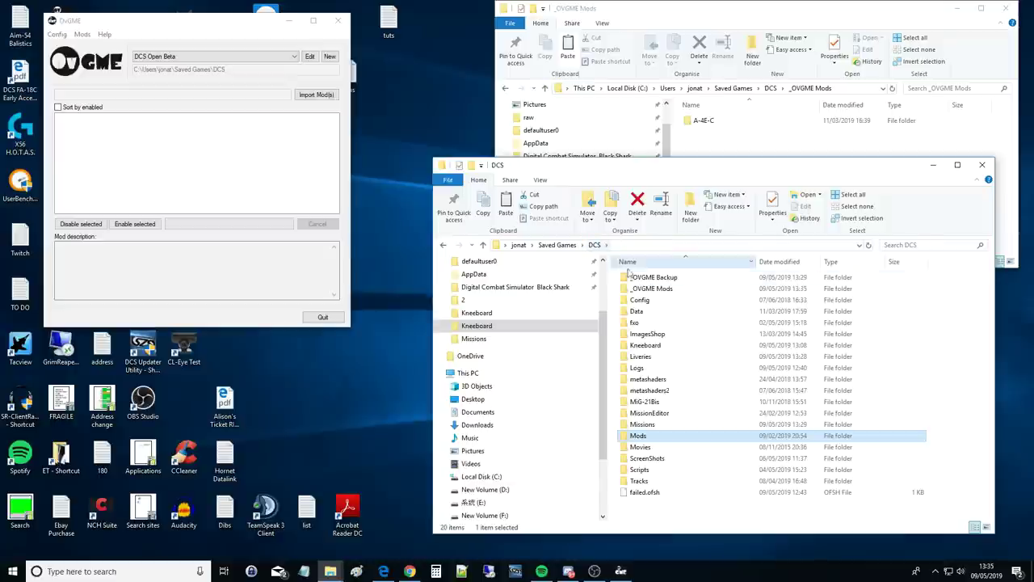
{"action": "double_click", "coordinate": [644, 290]}
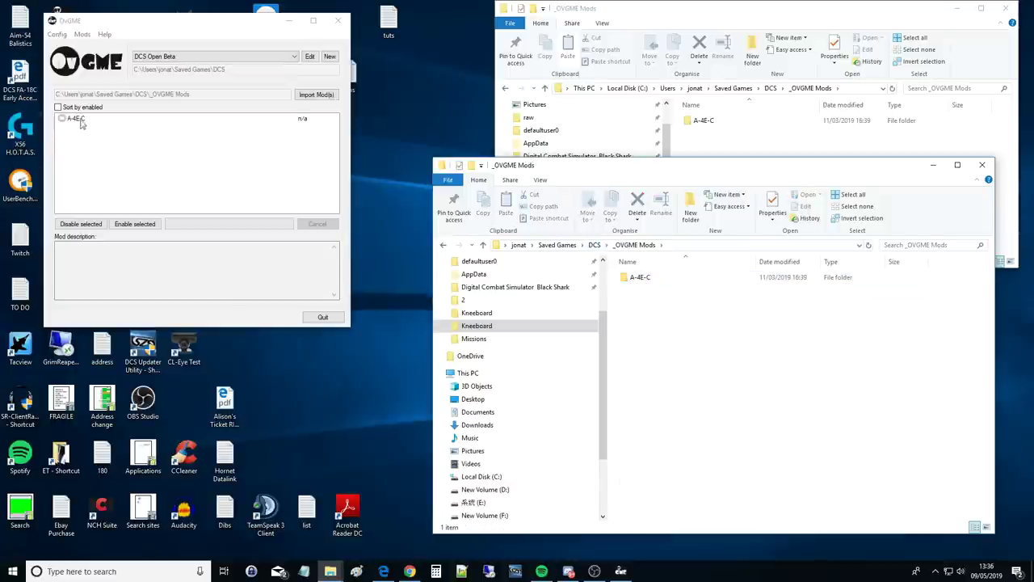
{"action": "right_click", "coordinate": [656, 354]}
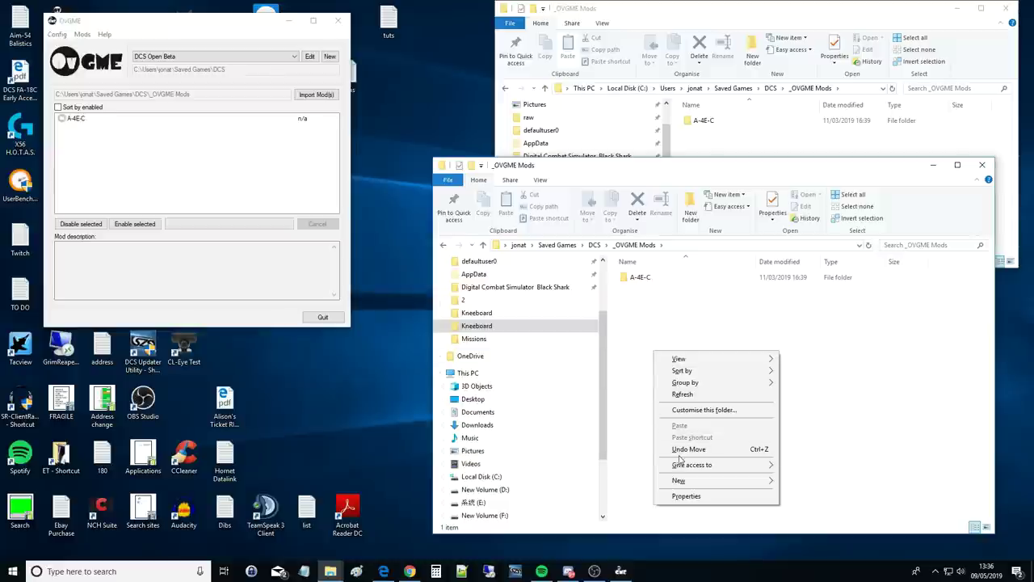
{"action": "mouse_move", "coordinate": [728, 480]}
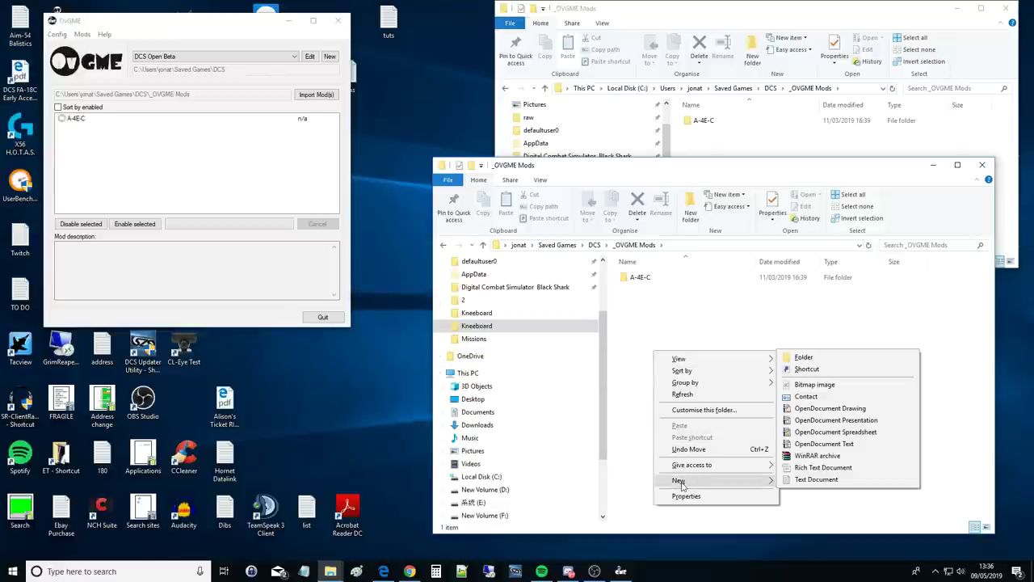
{"action": "left_click", "coordinate": [800, 357]}
{"action": "type", "text": "A"}
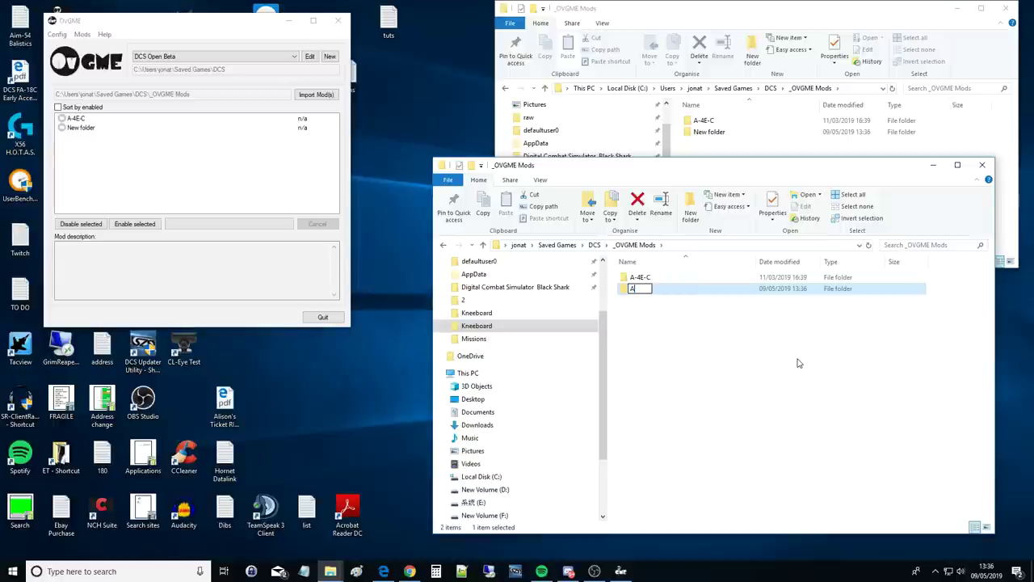
{"action": "type", "text": "4"}
{"action": "key", "text": "Return"}
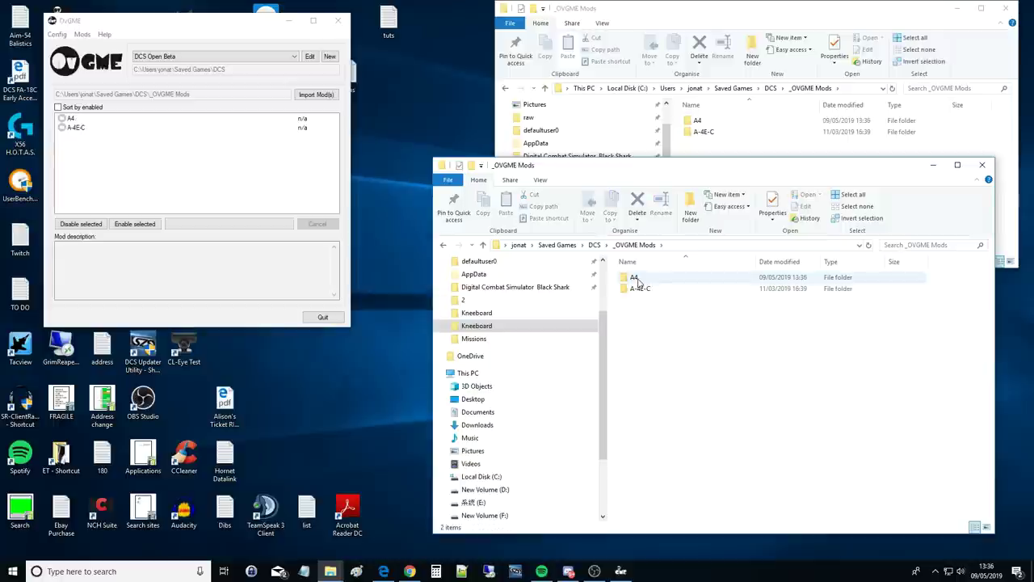
- Open the A4 folder in "_OVGME Mods" and create a folder named "Mods" inside it
{"action": "double_click", "coordinate": [642, 279]}
{"action": "right_click", "coordinate": [649, 365]}
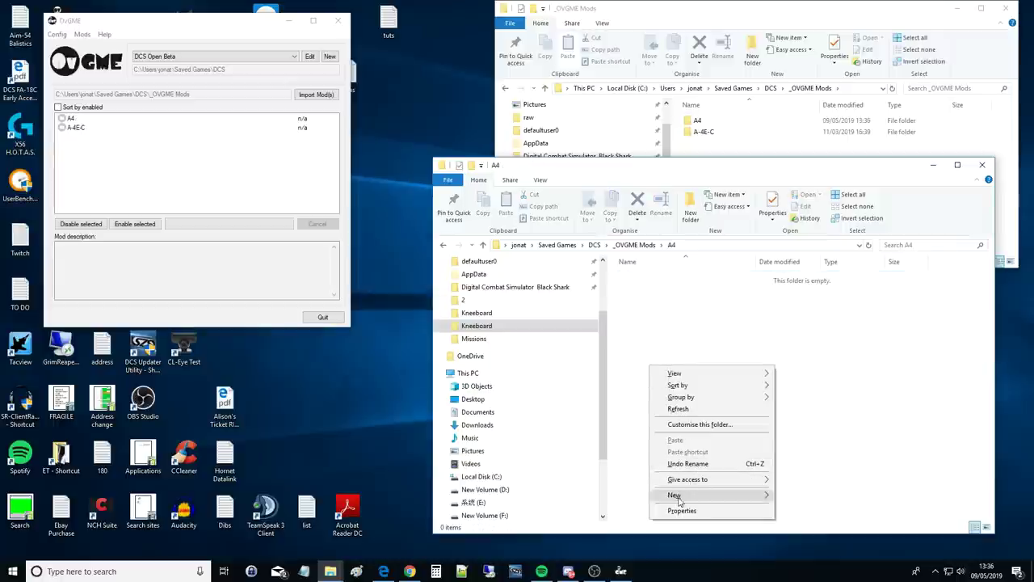
{"action": "mouse_move", "coordinate": [681, 496]}
{"action": "left_click", "coordinate": [791, 380]}
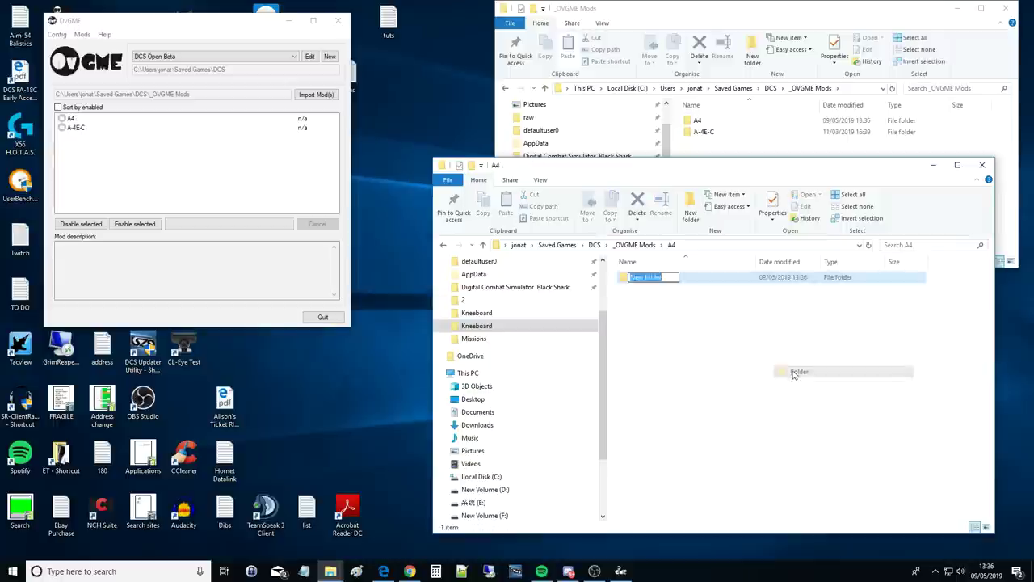
{"action": "type", "text": "Mods"}
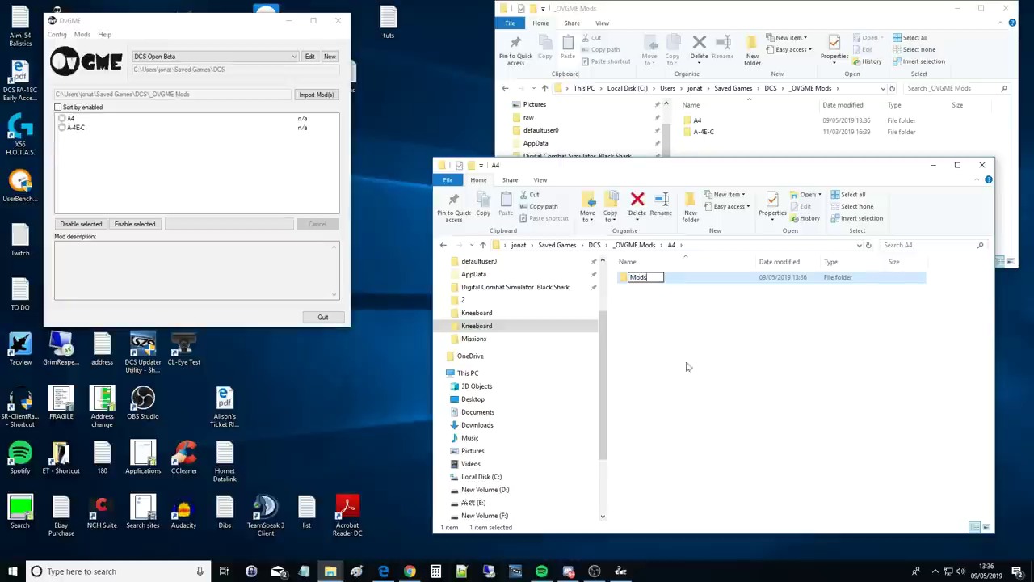
{"action": "left_click", "coordinate": [687, 367]}
- Open the new Mods folder inside A4 and create a folder named "Aircraft" in it
{"action": "double_click", "coordinate": [638, 279]}
{"action": "right_click", "coordinate": [641, 426]}
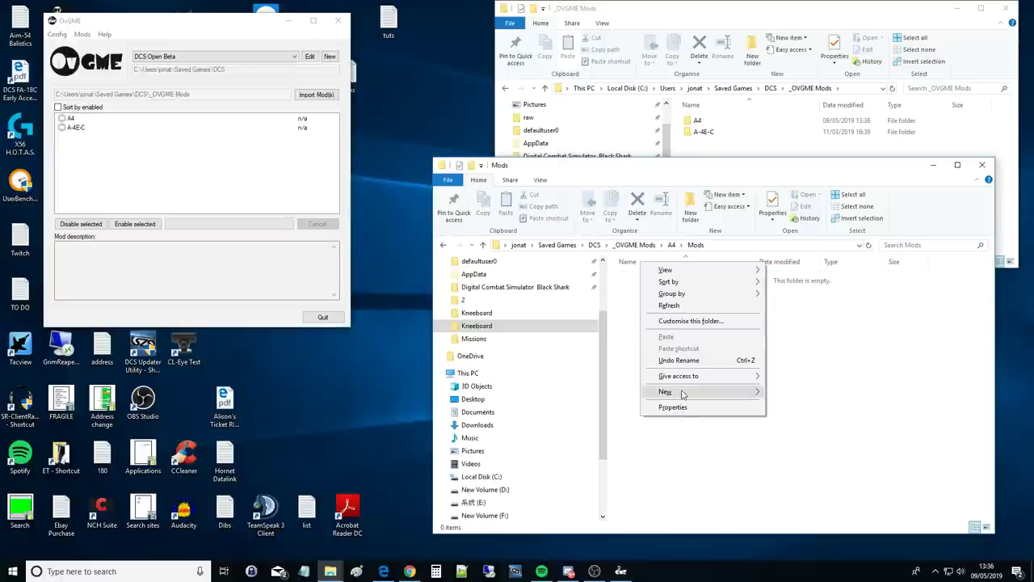
{"action": "mouse_move", "coordinate": [683, 395]}
{"action": "left_click", "coordinate": [800, 396]}
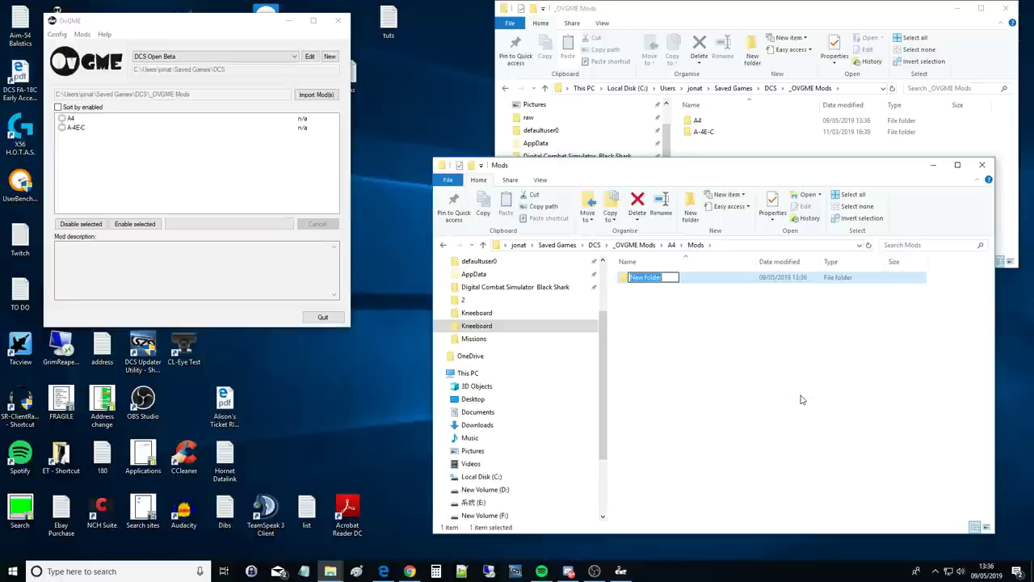
{"action": "type", "text": "Airc"}
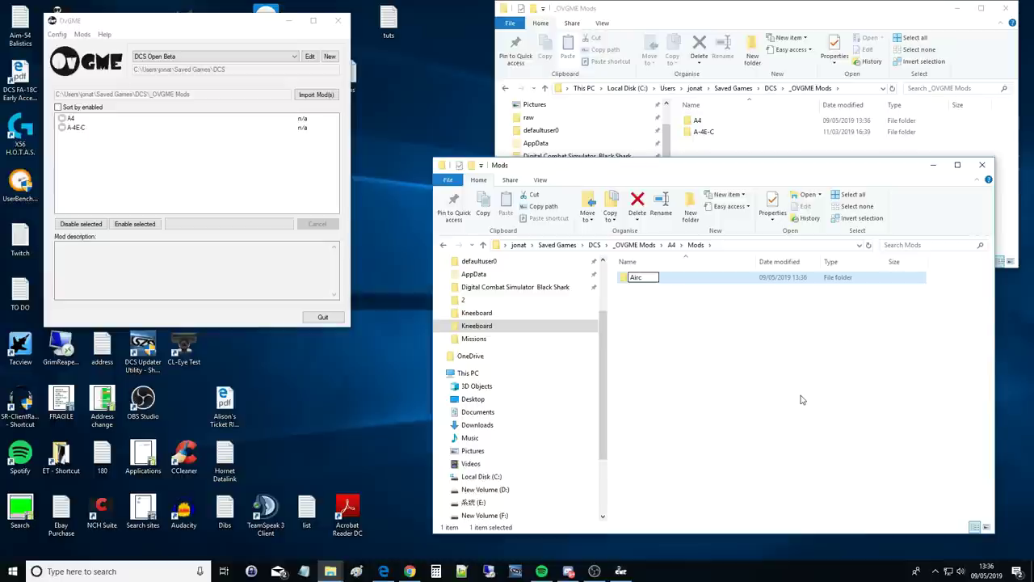
{"action": "type", "text": "raft"}
{"action": "key", "text": "Return"}
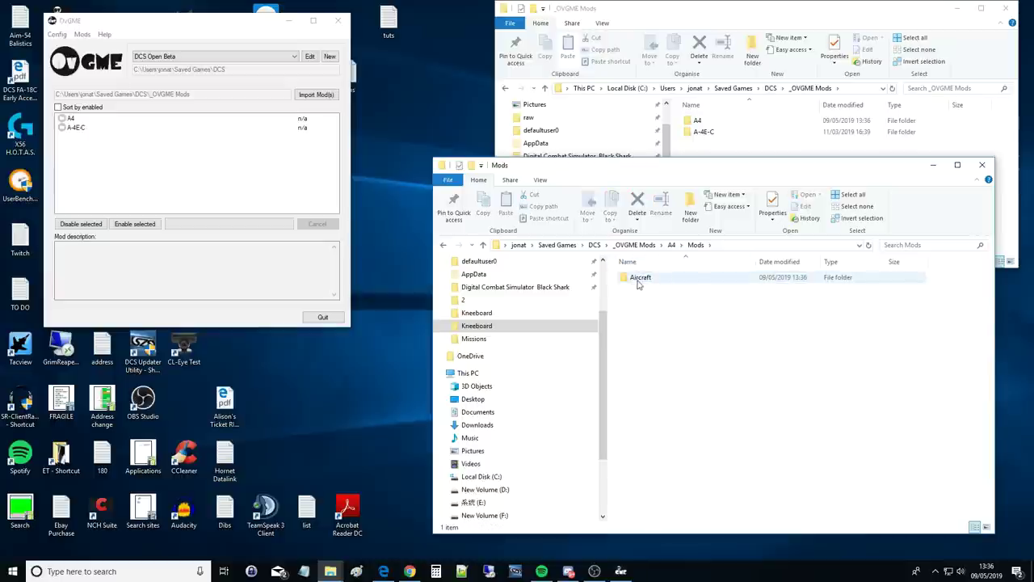
- Move the A-4E-C folder from "_OVGME Mods" into A4\Mods\Aircraft
{"action": "left_click", "coordinate": [671, 246]}
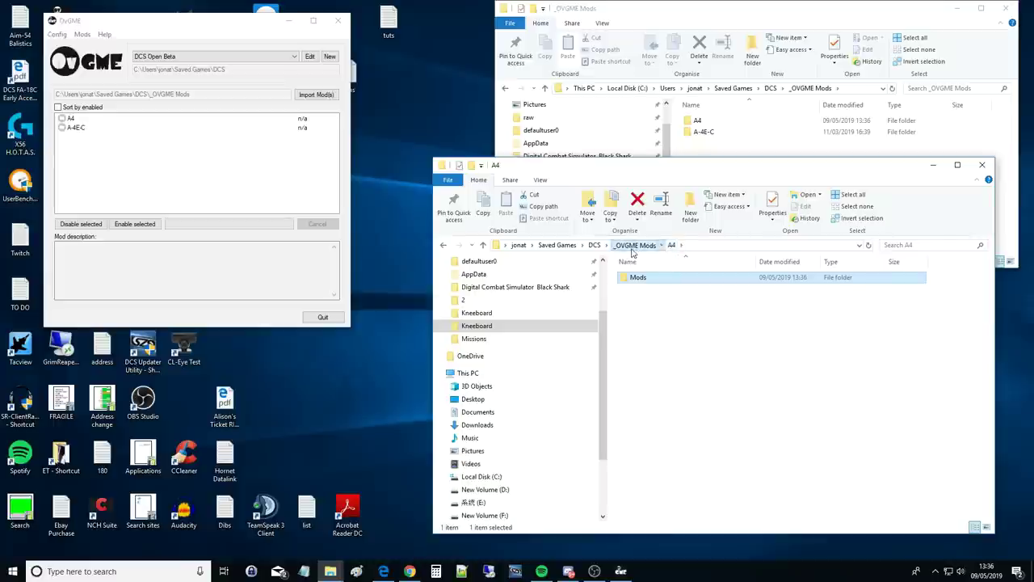
{"action": "left_click", "coordinate": [634, 245]}
{"action": "left_click", "coordinate": [639, 289]}
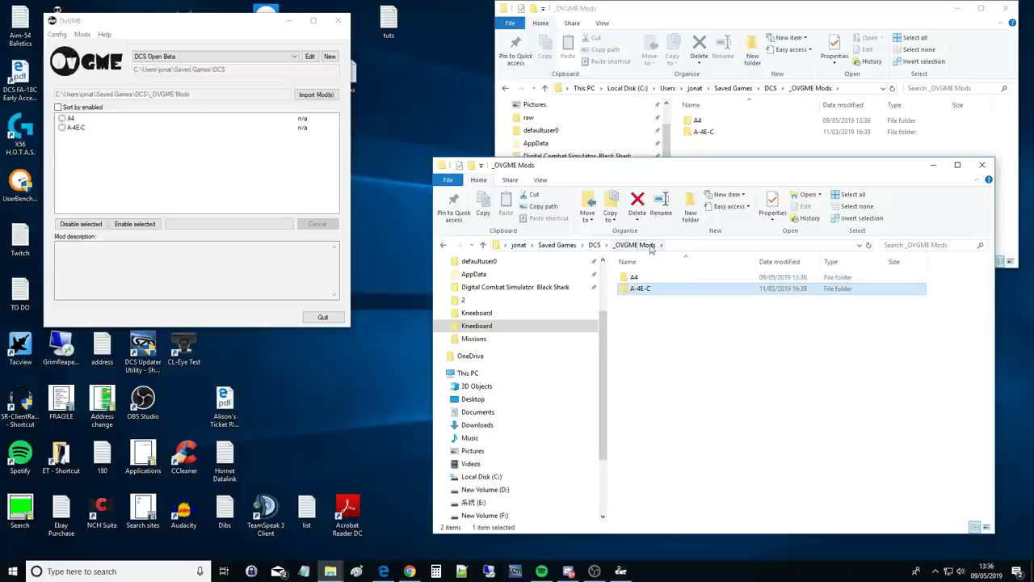
{"action": "double_click", "coordinate": [635, 279]}
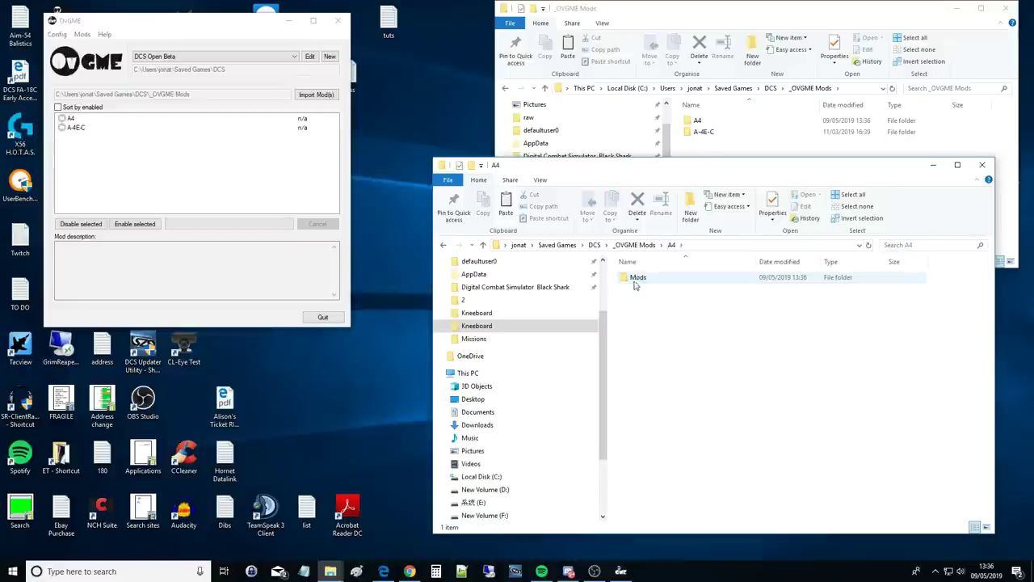
{"action": "double_click", "coordinate": [635, 282]}
{"action": "double_click", "coordinate": [635, 281]}
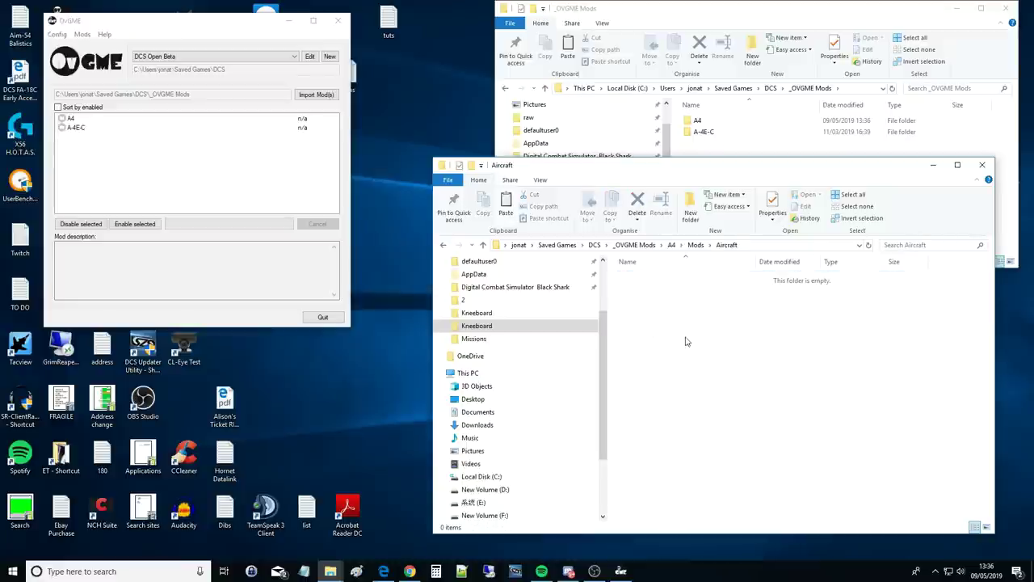
{"action": "key", "text": "ctrl+v"}
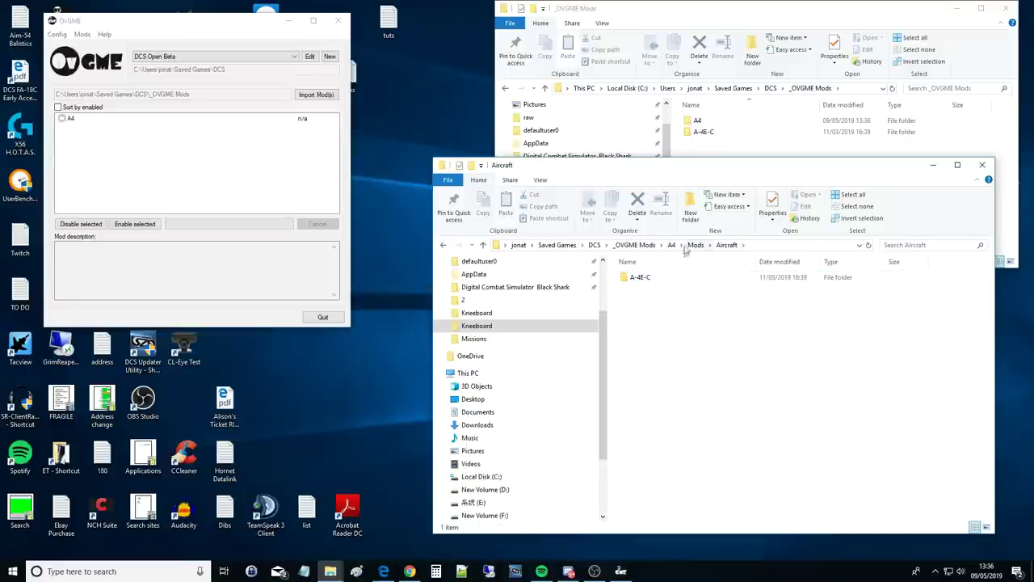
- Check the contents of "_OVGME Mods" and of the Mods\aircraft folder inside DCS, and return to the DCS folder
{"action": "left_click", "coordinate": [637, 245]}
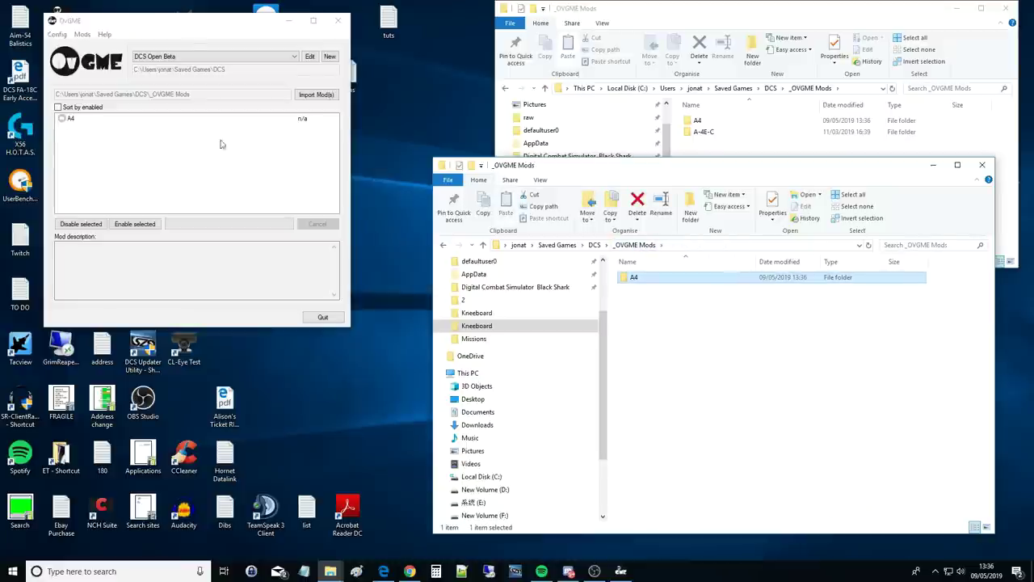
{"action": "left_click_drag", "start_coordinate": [239, 23], "coordinate": [261, 38]}
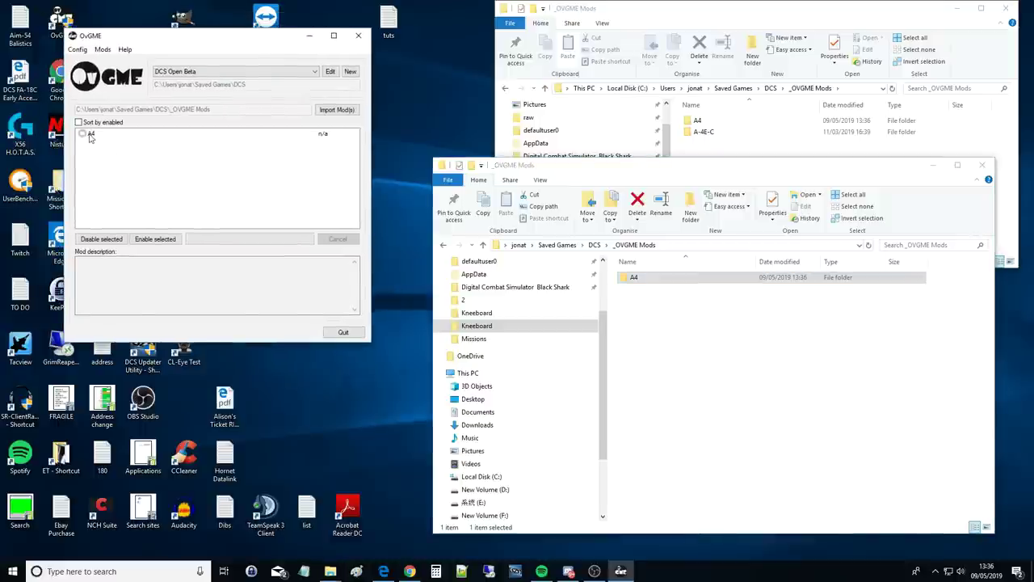
{"action": "left_click", "coordinate": [697, 339]}
{"action": "left_click", "coordinate": [594, 245]}
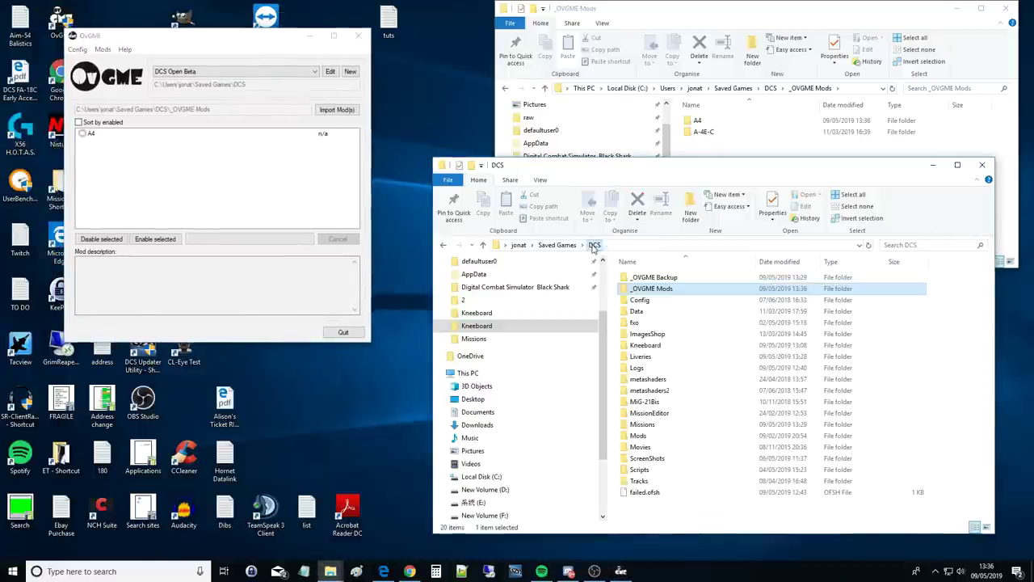
{"action": "double_click", "coordinate": [639, 436]}
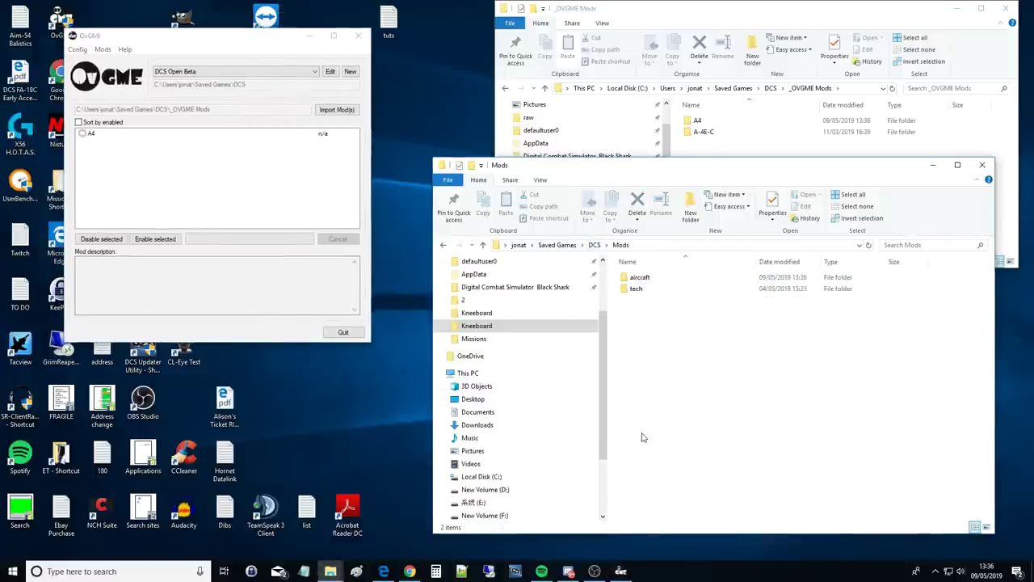
{"action": "double_click", "coordinate": [639, 281]}
{"action": "left_click", "coordinate": [449, 247]}
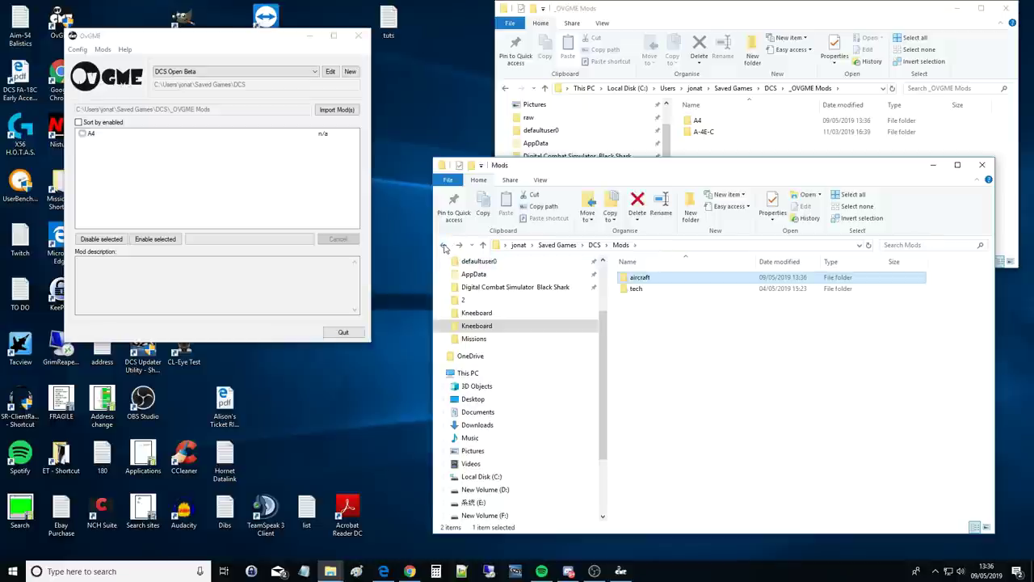
{"action": "left_click", "coordinate": [445, 248]}
{"action": "left_click", "coordinate": [962, 373]}
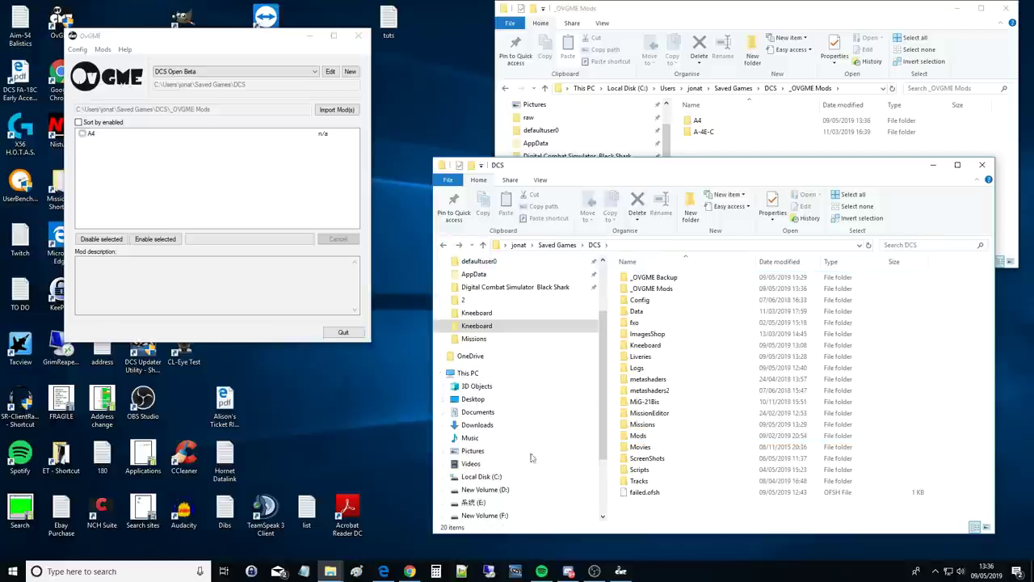
- Enable the A4 mod in OvGME, and inspect the A-4E-C folder under DCS\Mods\aircraft in File Explorer
{"action": "left_click", "coordinate": [91, 135]}
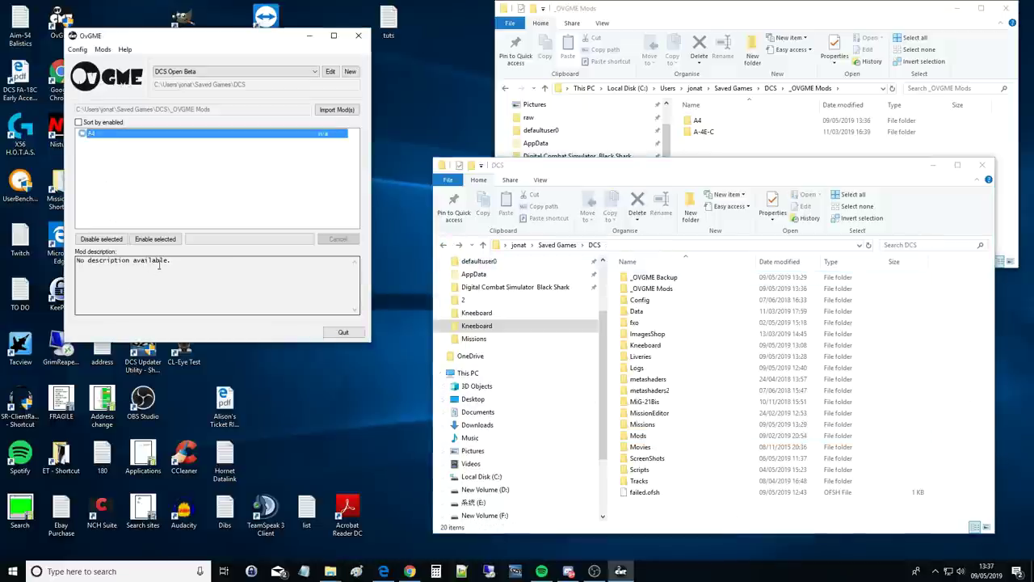
{"action": "left_click", "coordinate": [155, 240]}
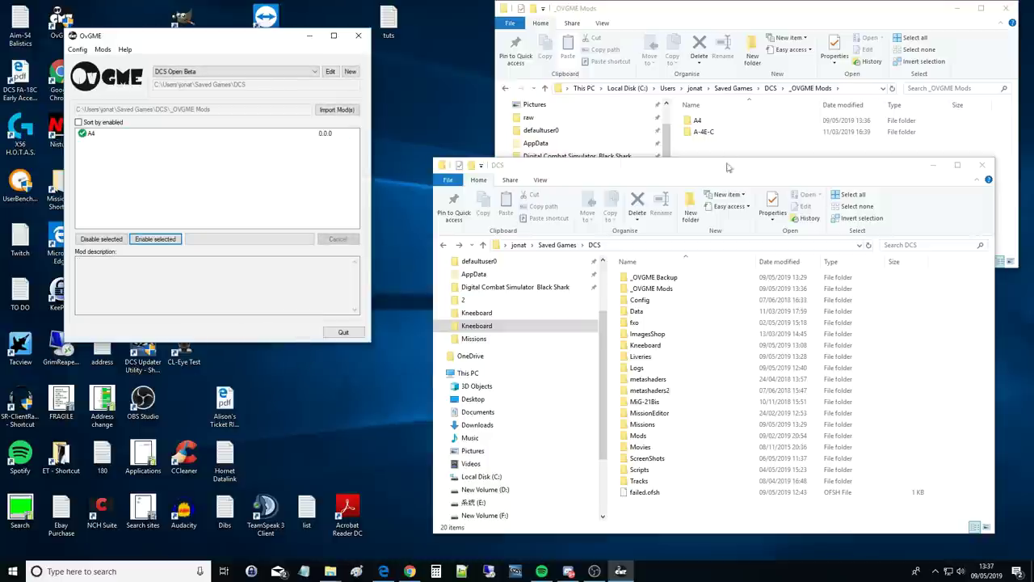
{"action": "left_click_drag", "start_coordinate": [725, 169], "coordinate": [711, 81]}
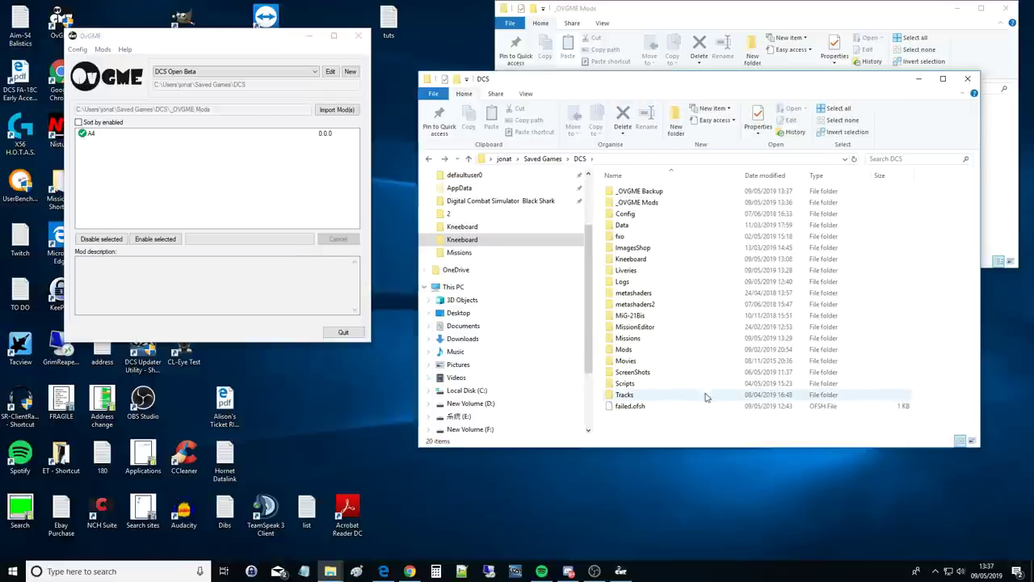
{"action": "double_click", "coordinate": [625, 350]}
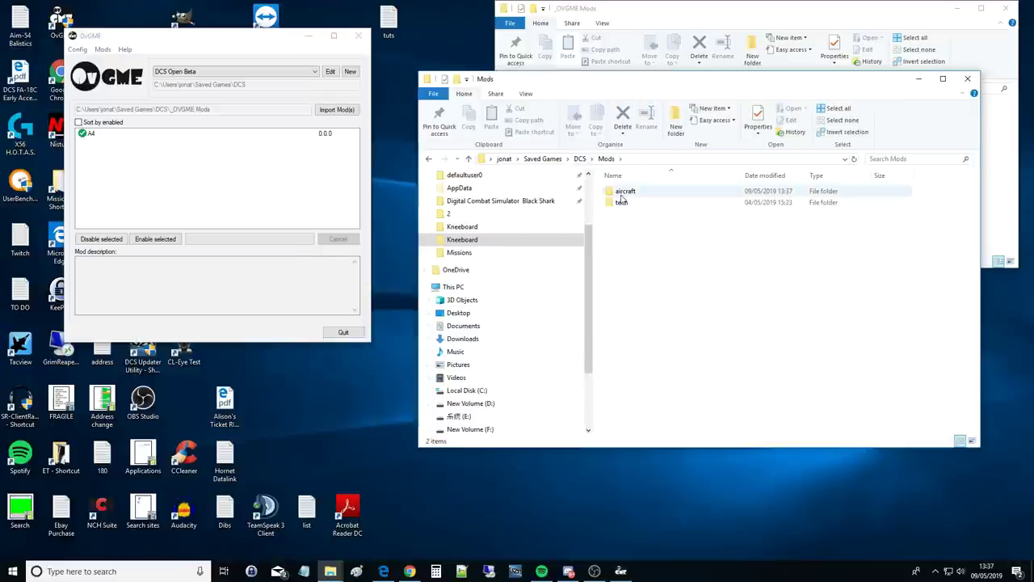
{"action": "double_click", "coordinate": [623, 194]}
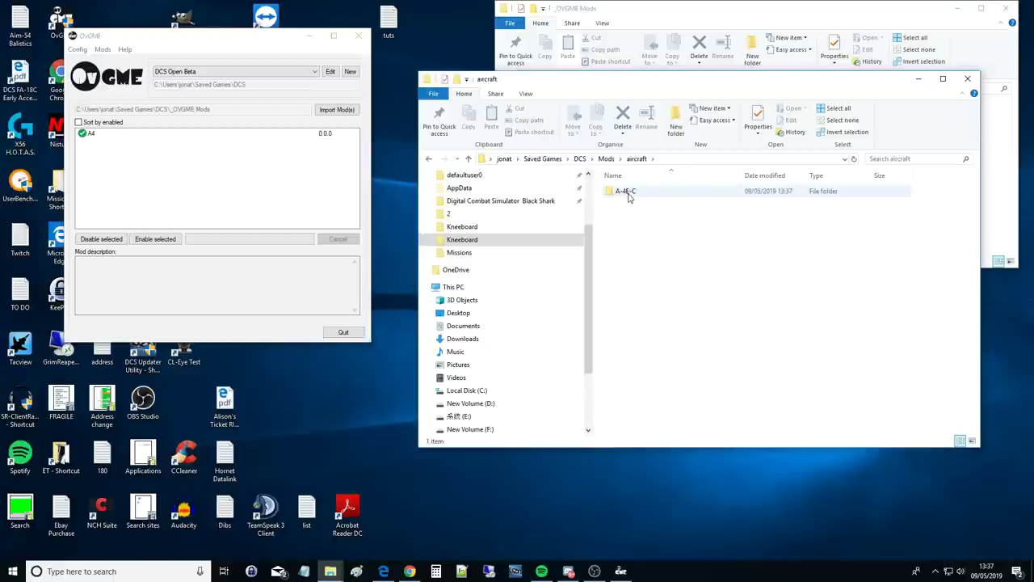
{"action": "double_click", "coordinate": [628, 194]}
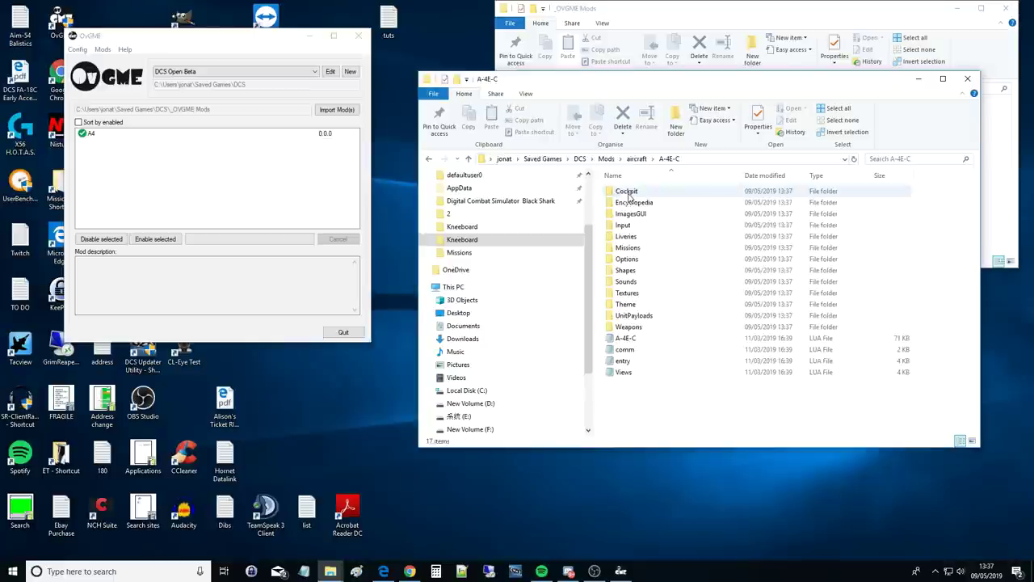
{"action": "left_click", "coordinate": [428, 159]}
{"action": "left_click", "coordinate": [771, 289]}
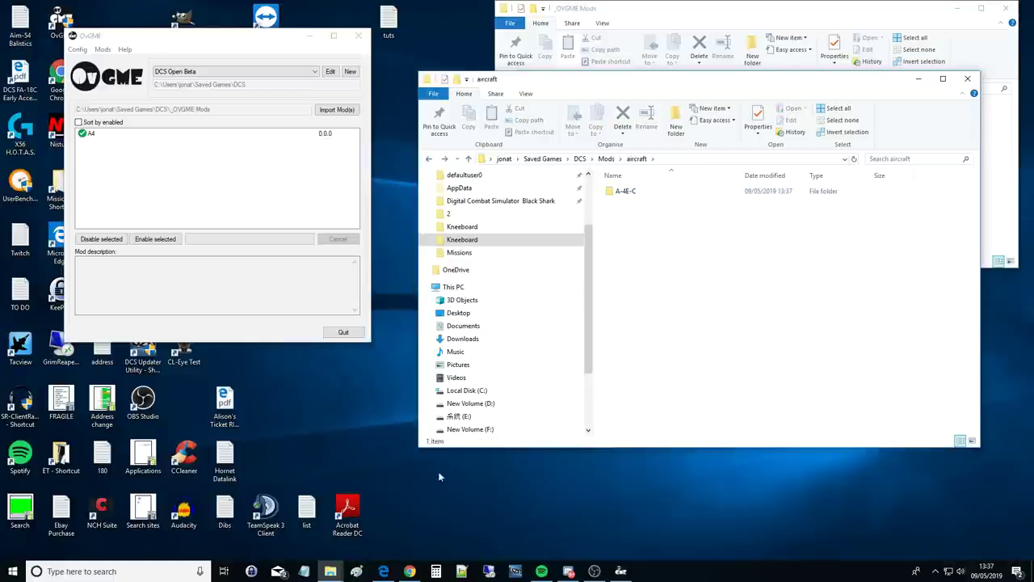
- Disable the A4 mod in OvGME, refreshing the aircraft folder in File Explorer along the way
{"action": "left_click", "coordinate": [109, 243]}
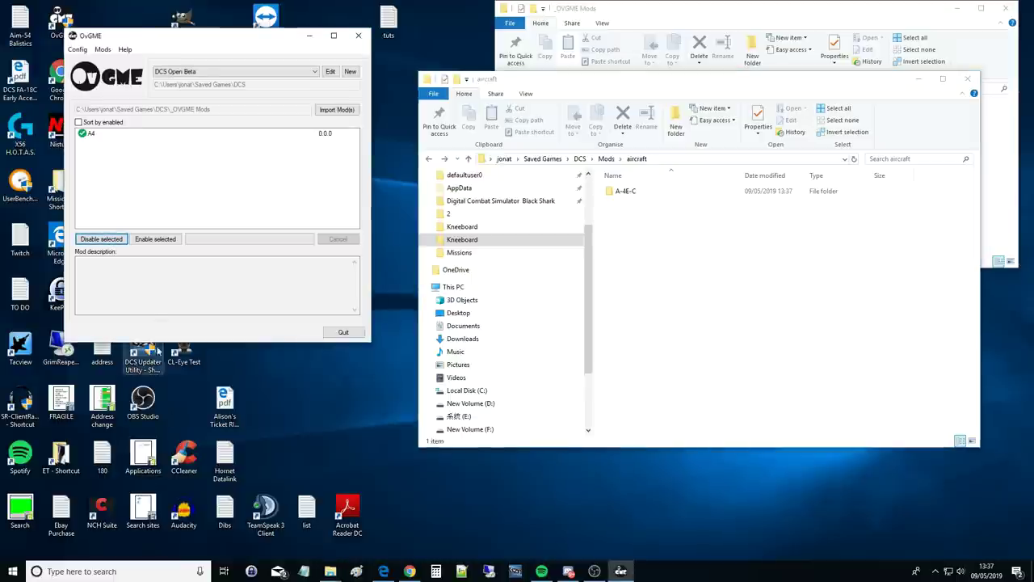
{"action": "right_click", "coordinate": [671, 261]}
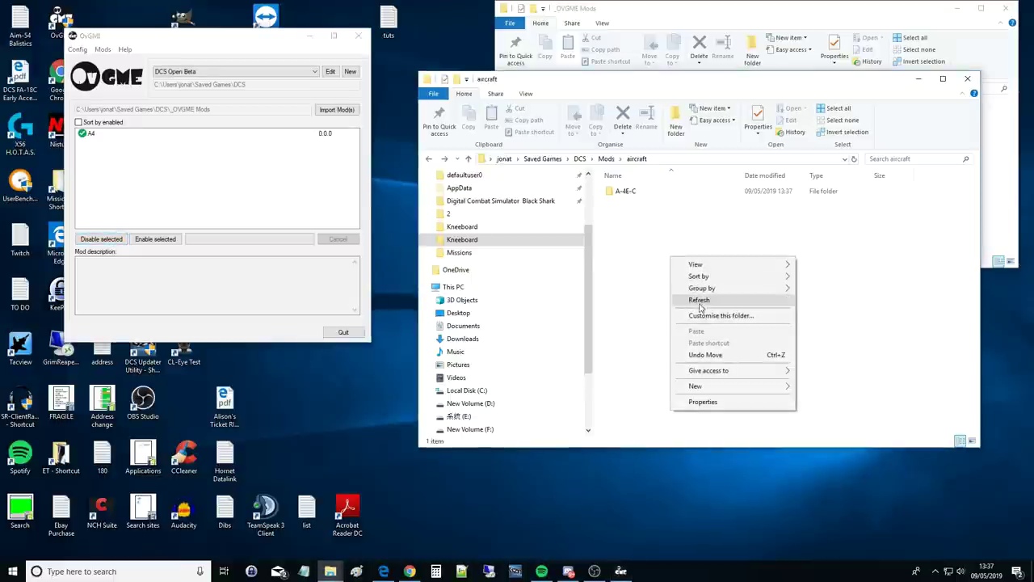
{"action": "left_click", "coordinate": [700, 297]}
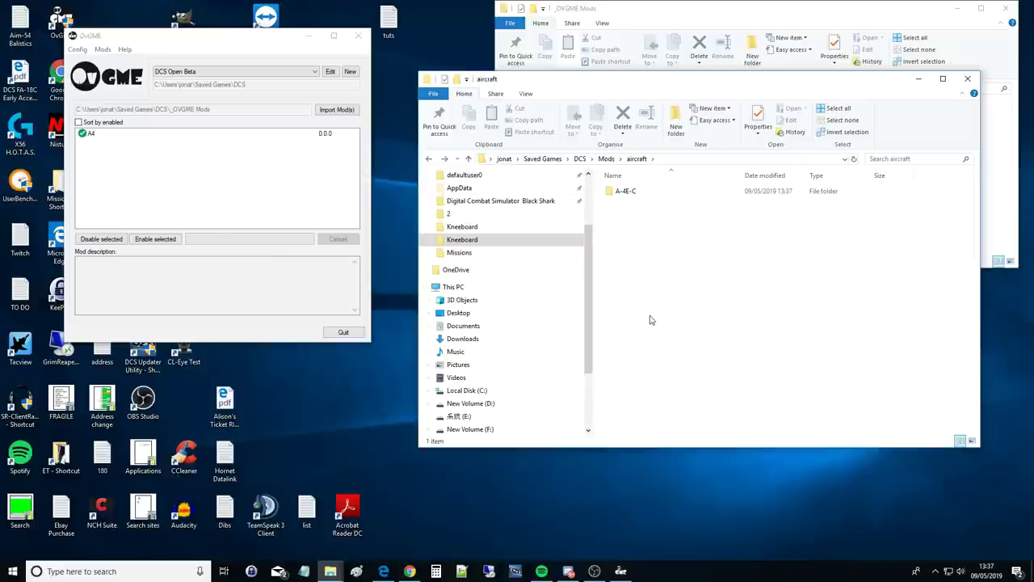
{"action": "left_click", "coordinate": [87, 135]}
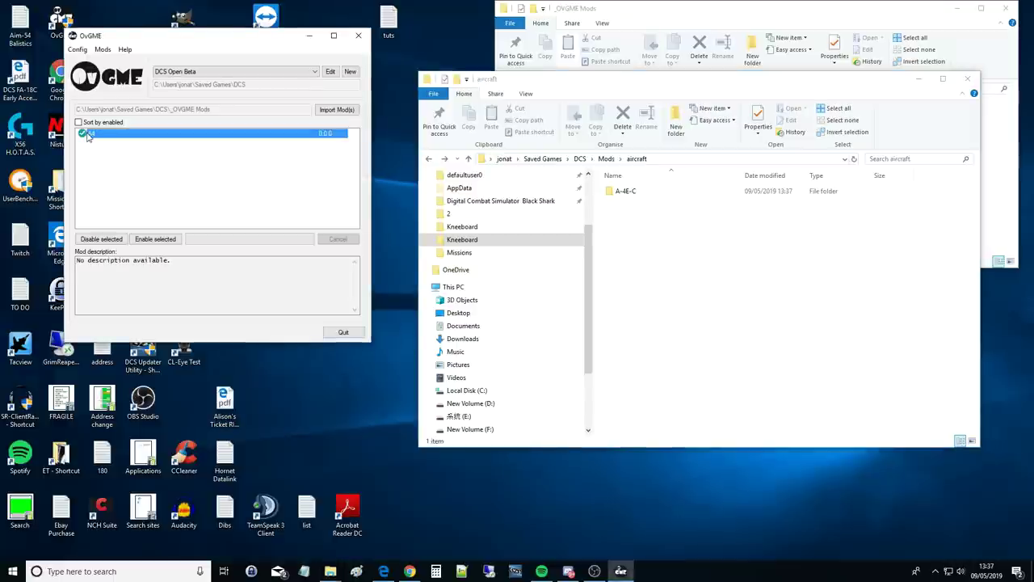
{"action": "left_click", "coordinate": [105, 241]}
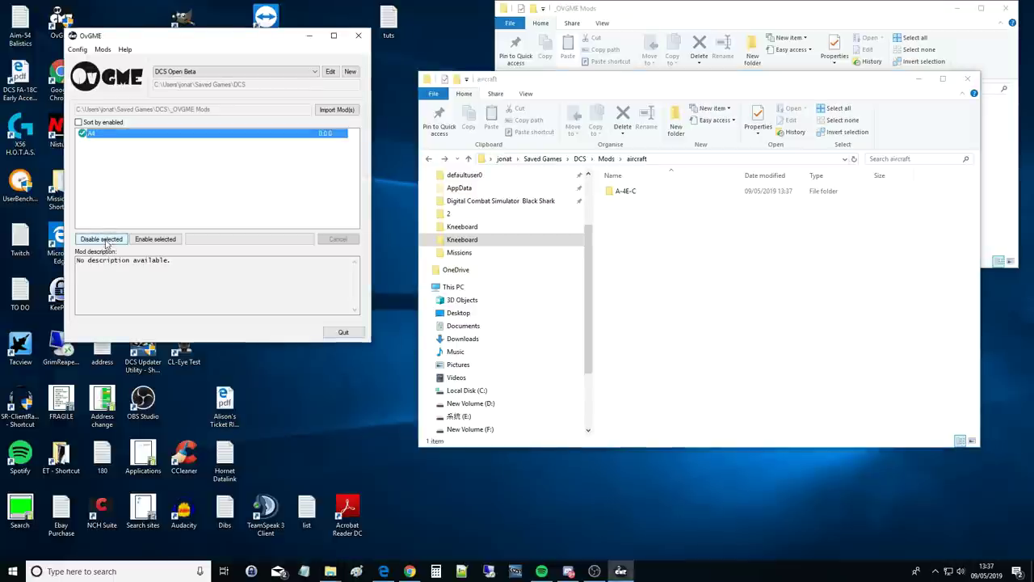
- In File Explorer, check the Mods and "_OVGME Mods" folders inside DCS, and return to the DCS folder
{"action": "left_click", "coordinate": [629, 164]}
{"action": "left_click", "coordinate": [606, 159]}
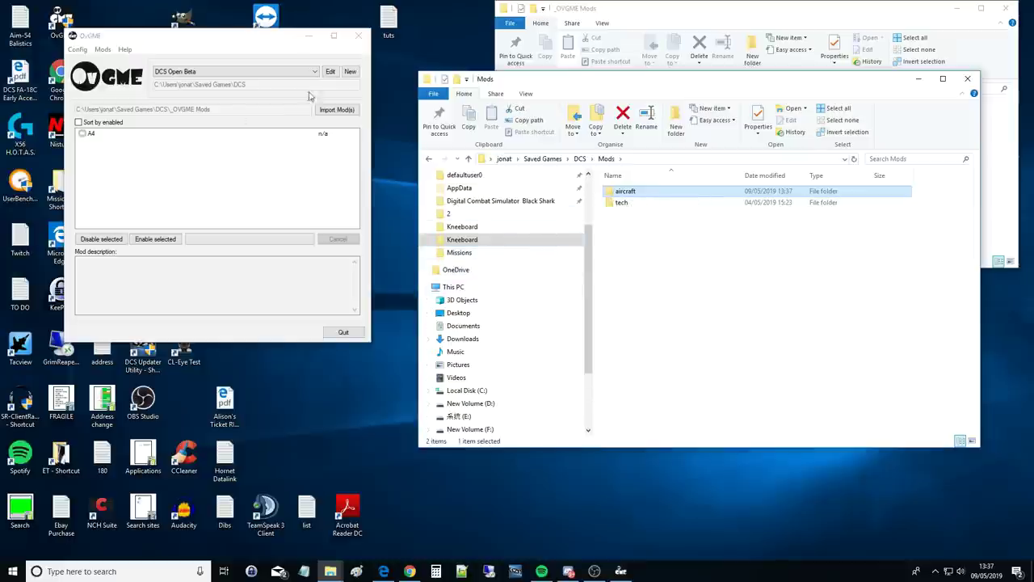
{"action": "left_click", "coordinate": [607, 159]}
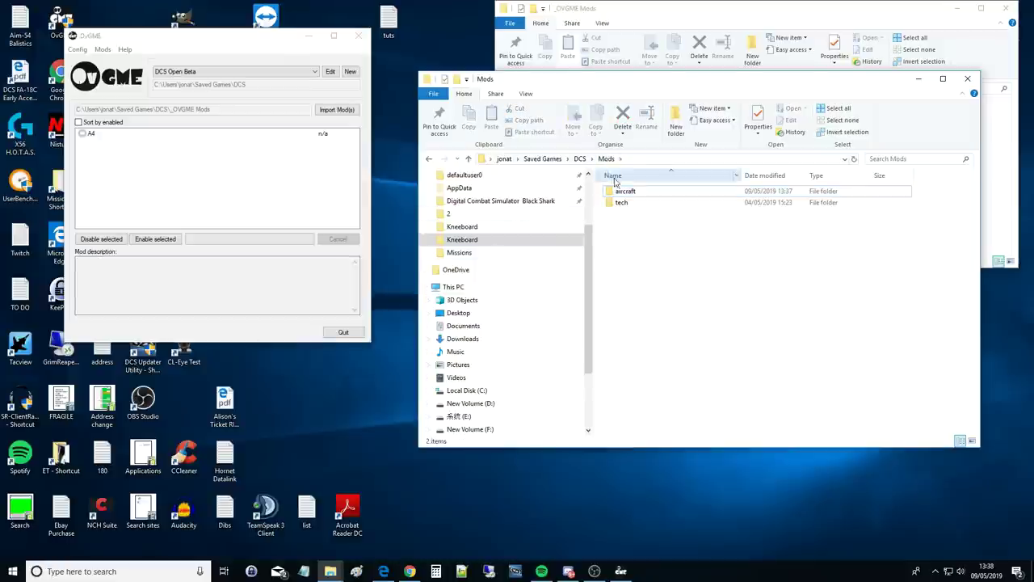
{"action": "left_click", "coordinate": [580, 159]}
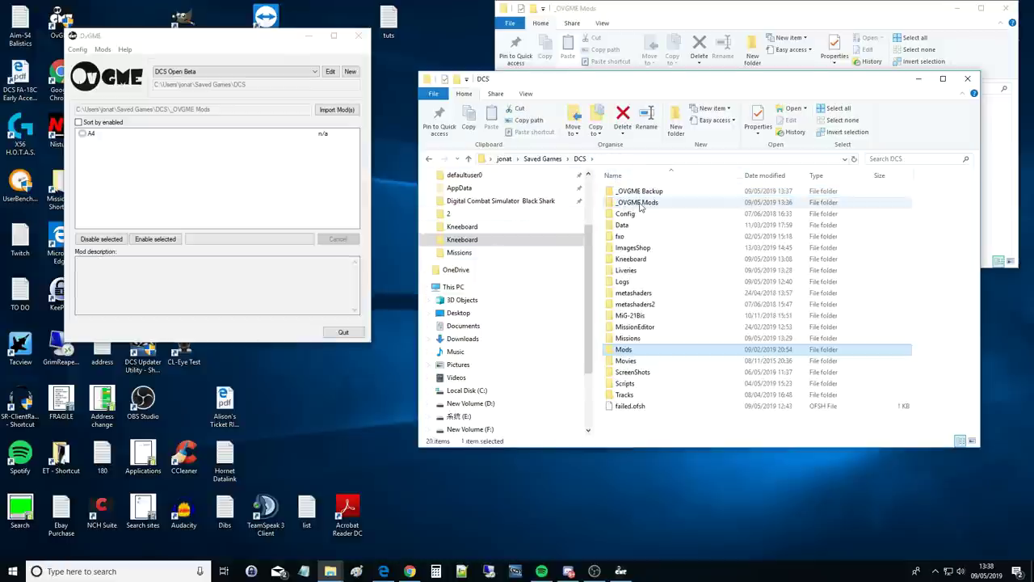
{"action": "double_click", "coordinate": [639, 203]}
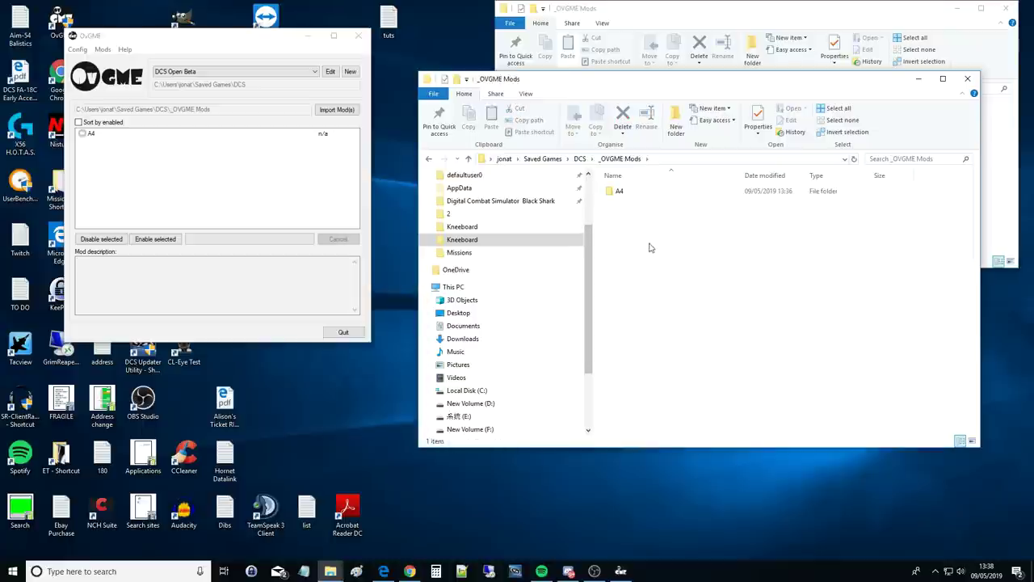
{"action": "left_click", "coordinate": [429, 160]}
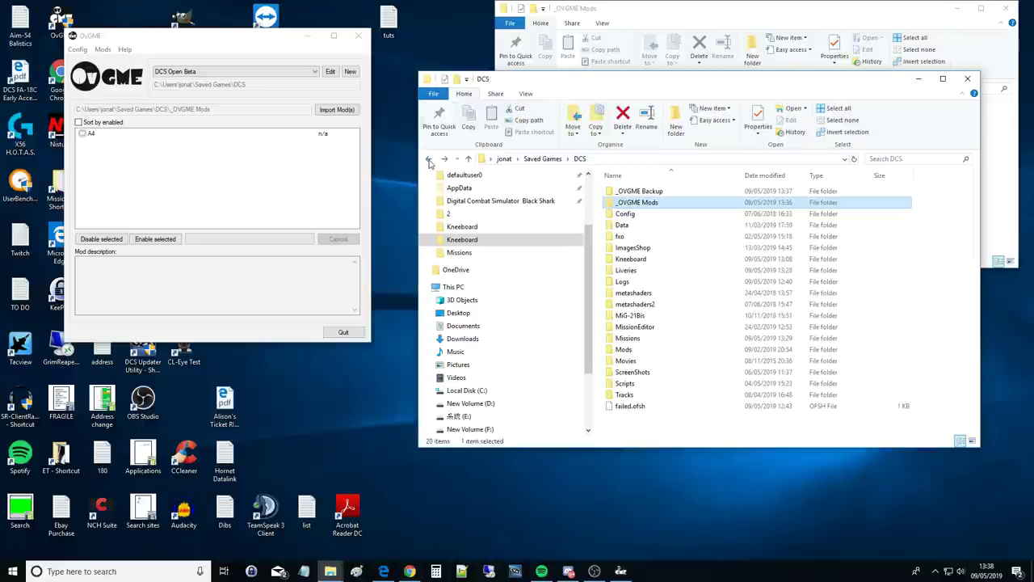
- Deselect the folder in the DCS window and close the separate "_OVGME Mods" File Explorer window
{"action": "left_click", "coordinate": [937, 256]}
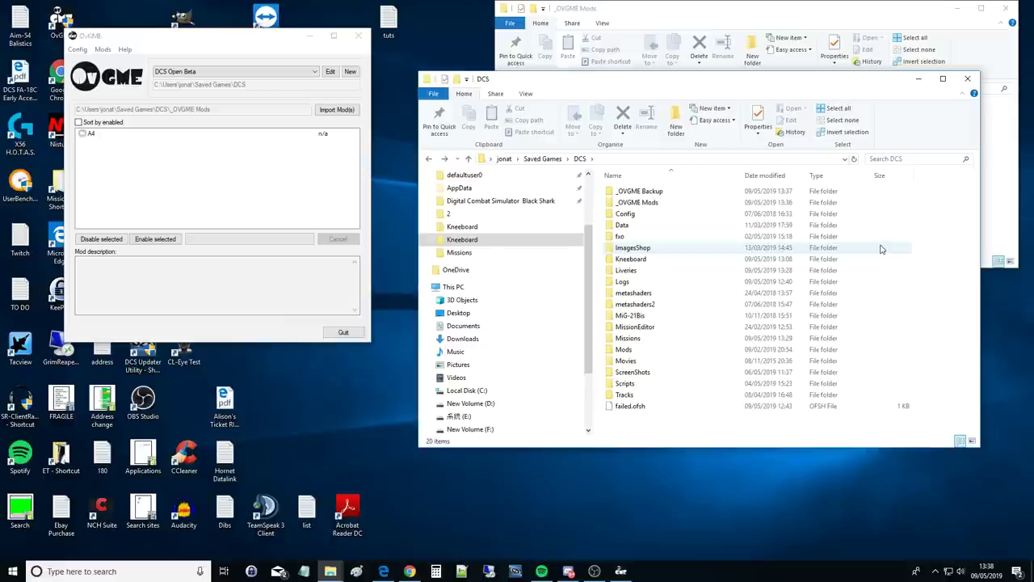
{"action": "left_click", "coordinate": [1007, 10]}
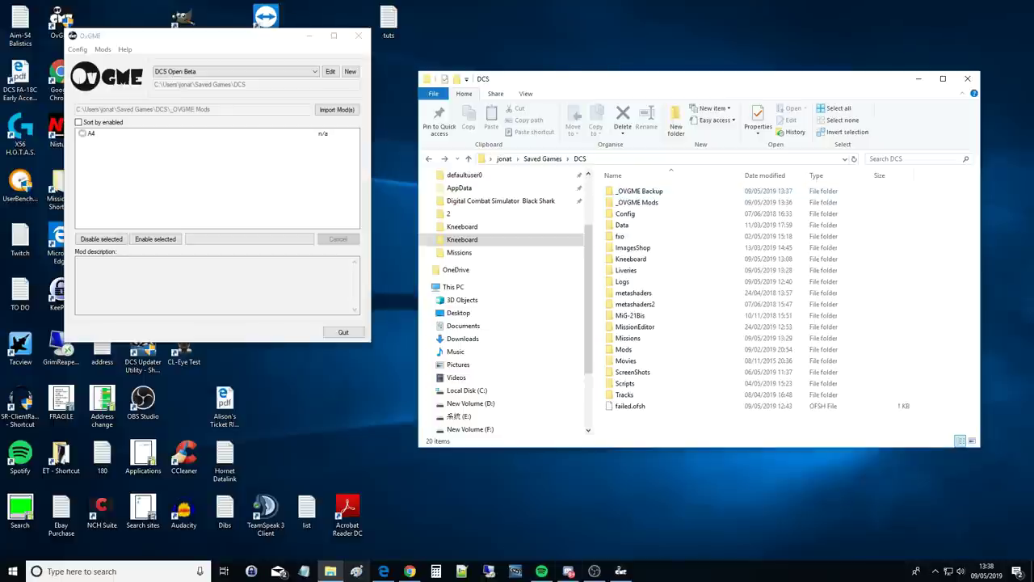
- Switch to Microsoft Edge, search for "dcs world" in a new tab, and open the Digital Combat Simulator World site
{"action": "left_click", "coordinate": [384, 571]}
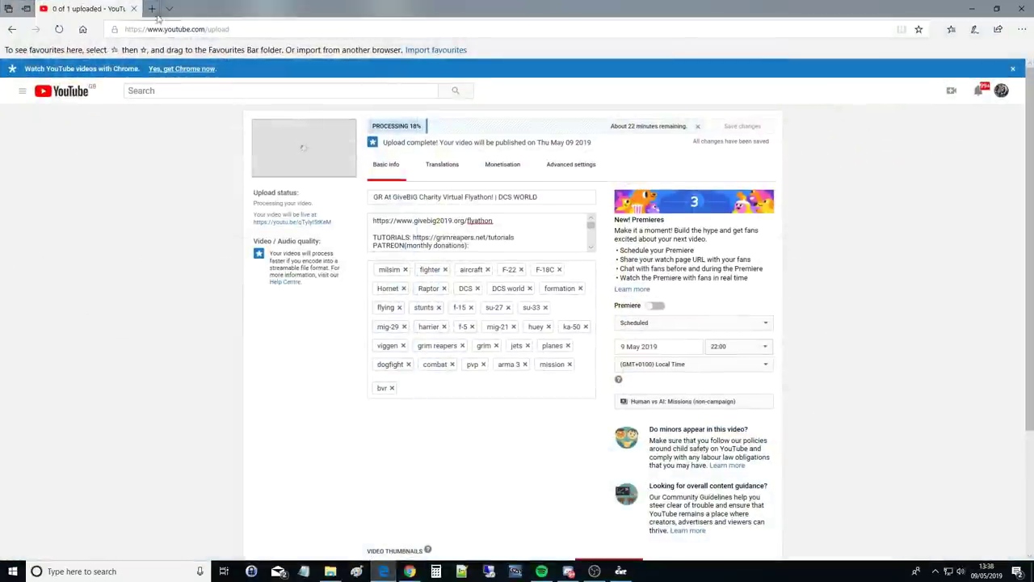
{"action": "left_click", "coordinate": [157, 10]}
{"action": "type", "text": "dcs world"}
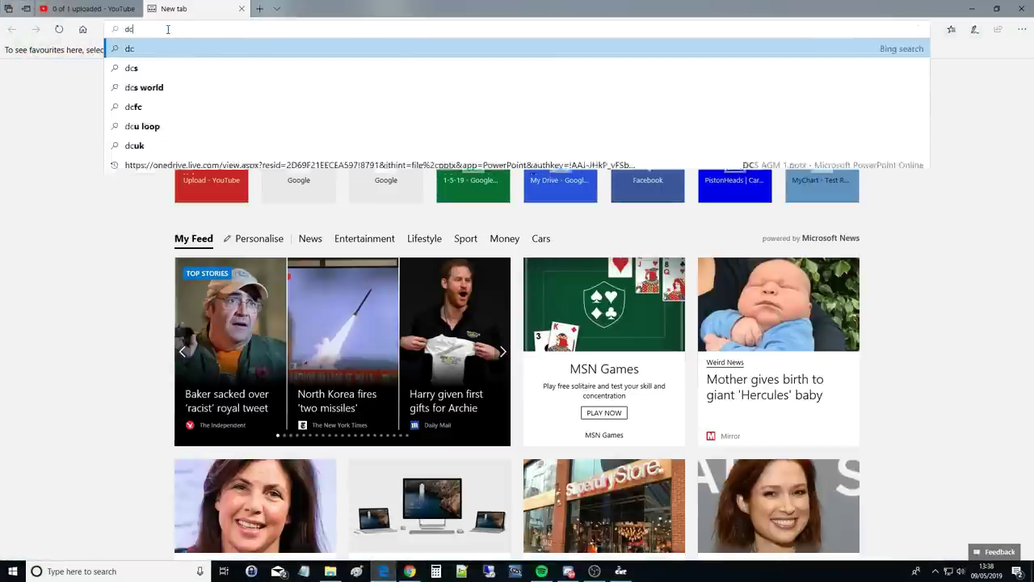
{"action": "key", "text": "Return"}
{"action": "left_click", "coordinate": [162, 175]}
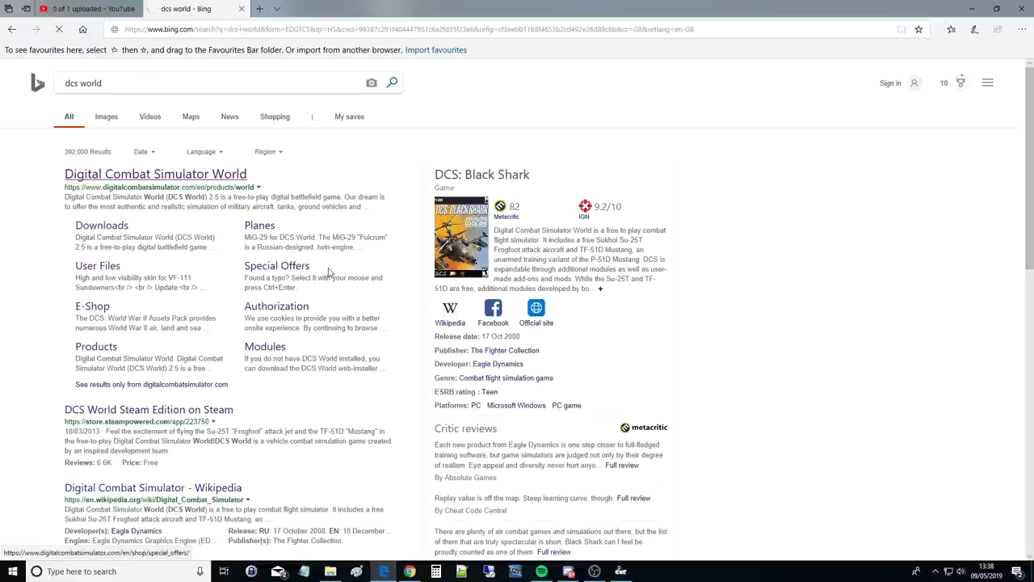
- Open the site's User Files downloads and filter them by the file type Mod
{"action": "mouse_move", "coordinate": [290, 106]}
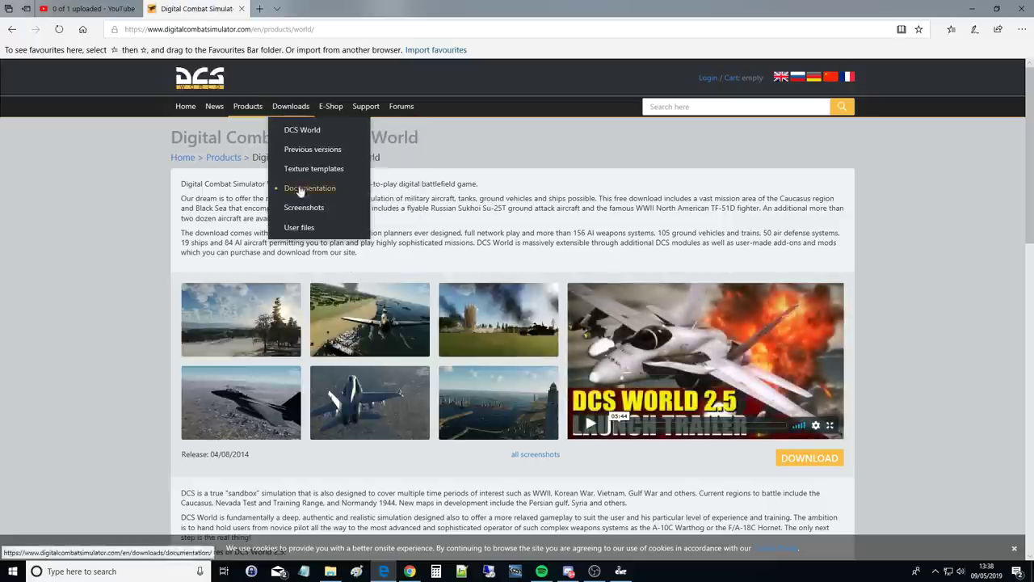
{"action": "left_click", "coordinate": [301, 229]}
{"action": "left_click", "coordinate": [297, 187]}
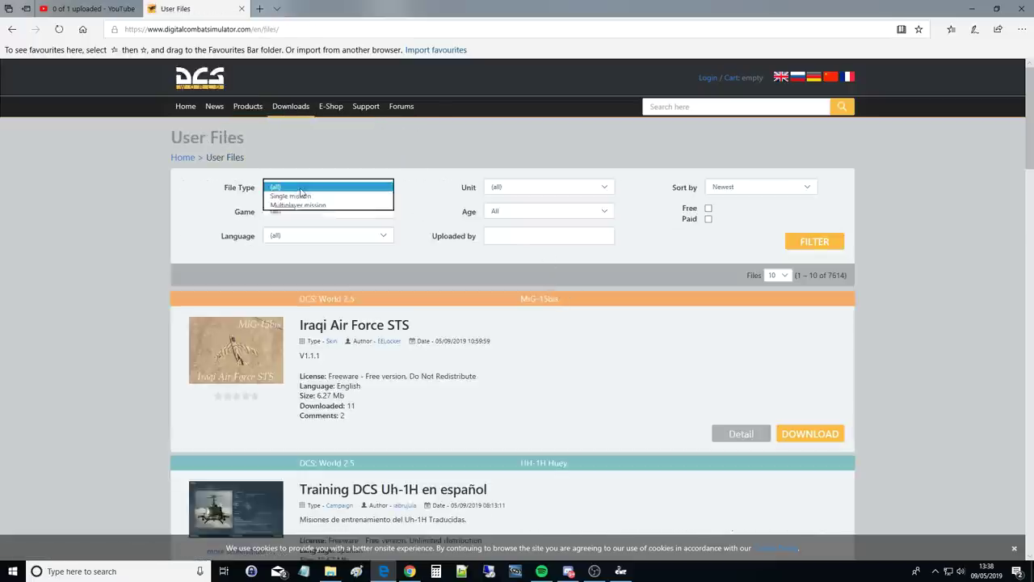
{"action": "left_click", "coordinate": [279, 233]}
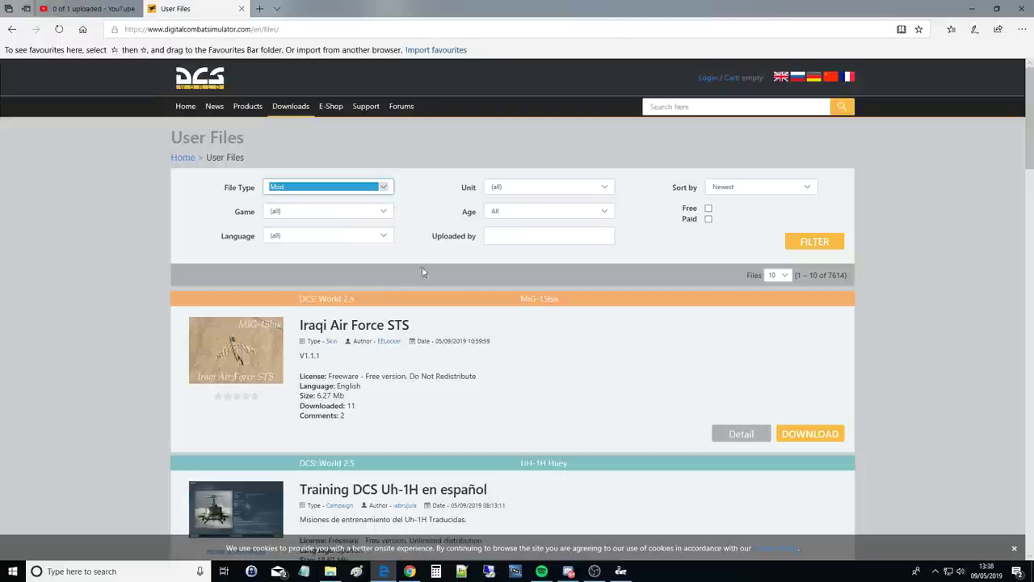
{"action": "left_click", "coordinate": [798, 241]}
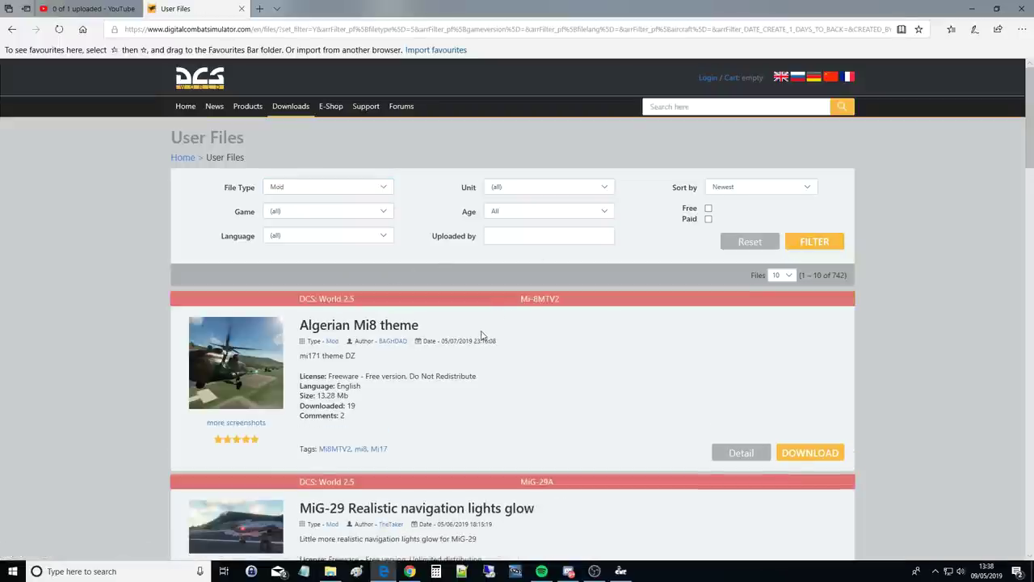
- Look through the first page of mod listings, reading the L-39ZA Extra Weapons Mod description along the way
{"action": "scroll", "coordinate": [482, 335], "scroll_direction": "down", "scroll_amount": 1}
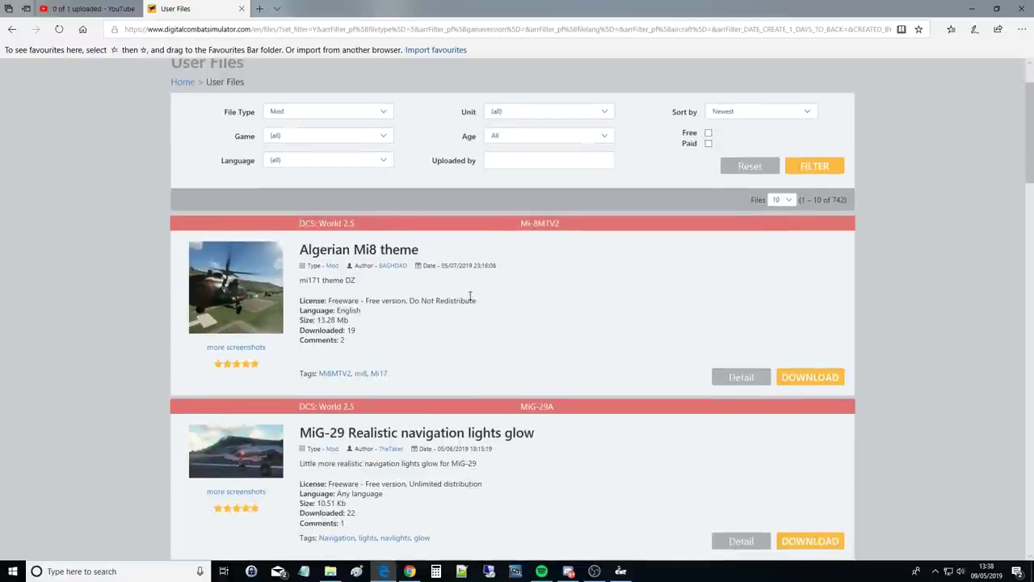
{"action": "scroll", "coordinate": [471, 297], "scroll_direction": "down", "scroll_amount": 5}
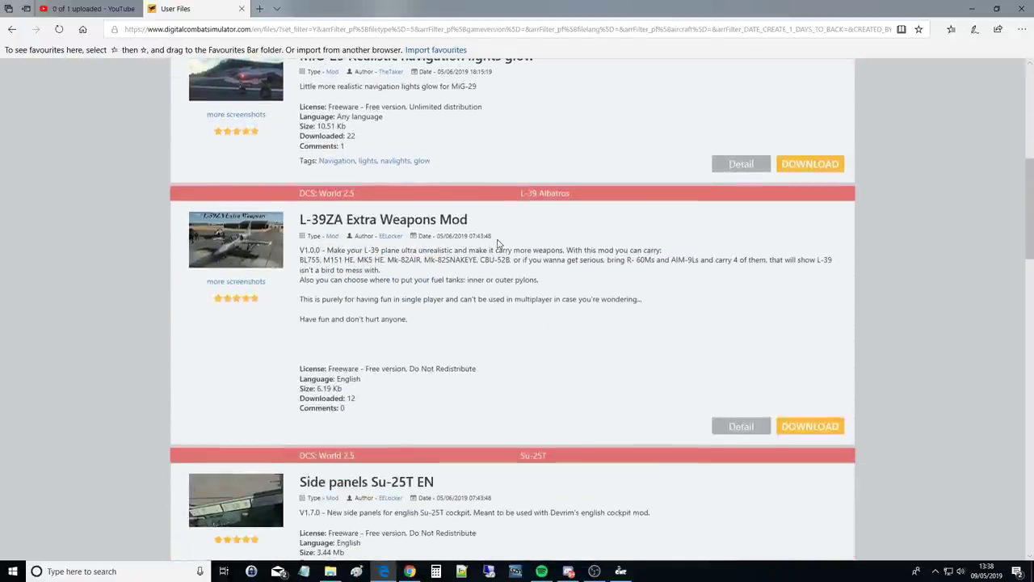
{"action": "triple_click", "coordinate": [511, 252]}
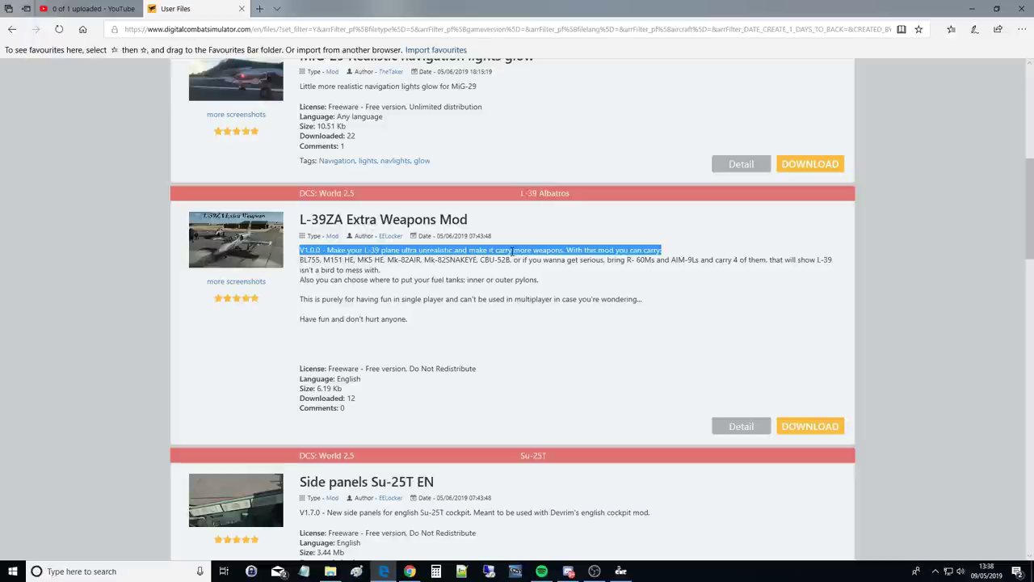
{"action": "left_click", "coordinate": [477, 261]}
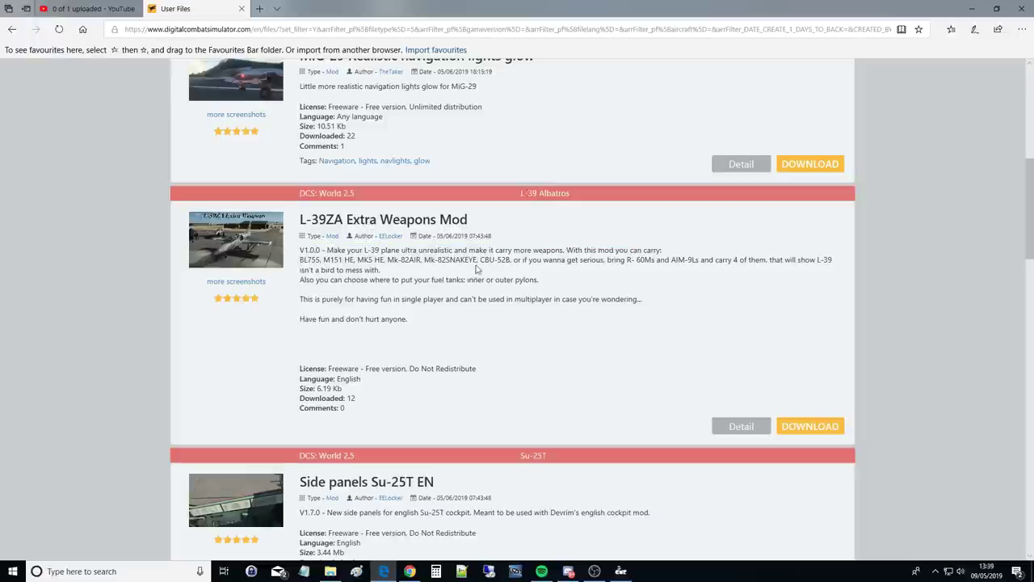
{"action": "scroll", "coordinate": [482, 263], "scroll_direction": "down", "scroll_amount": 2}
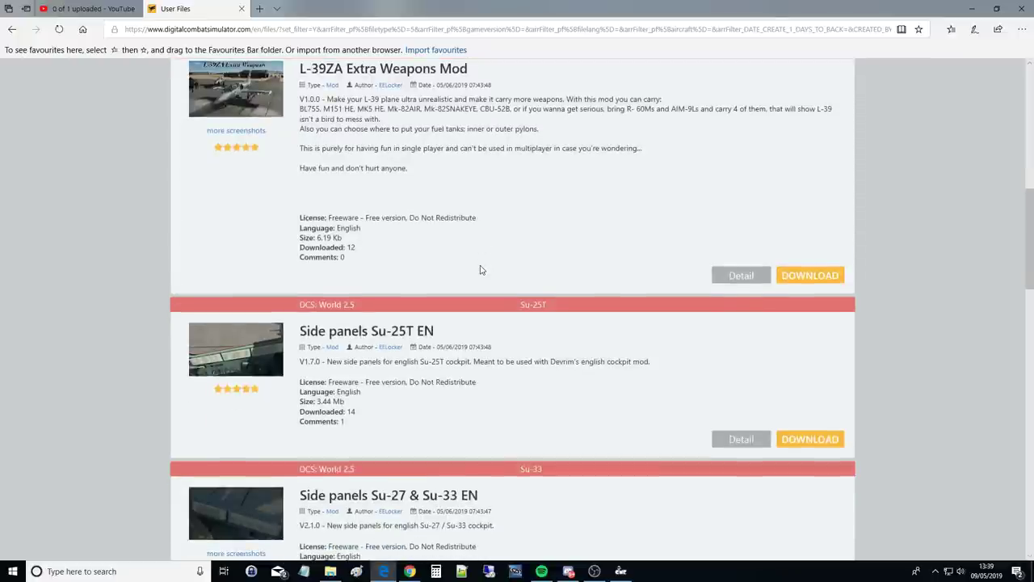
{"action": "scroll", "coordinate": [480, 269], "scroll_direction": "down", "scroll_amount": 1}
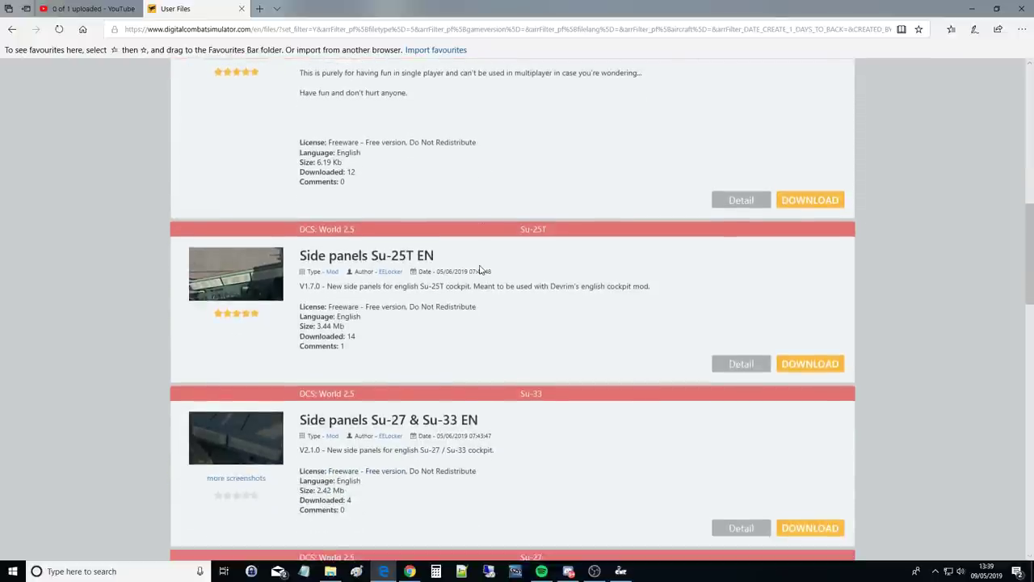
{"action": "scroll", "coordinate": [480, 269], "scroll_direction": "down", "scroll_amount": 4}
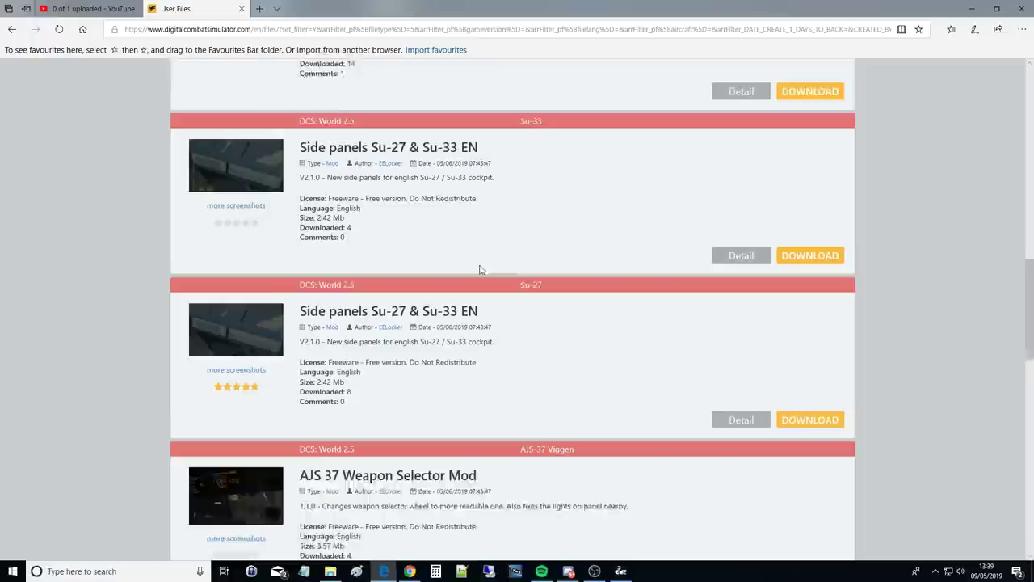
{"action": "scroll", "coordinate": [480, 269], "scroll_direction": "down", "scroll_amount": 3}
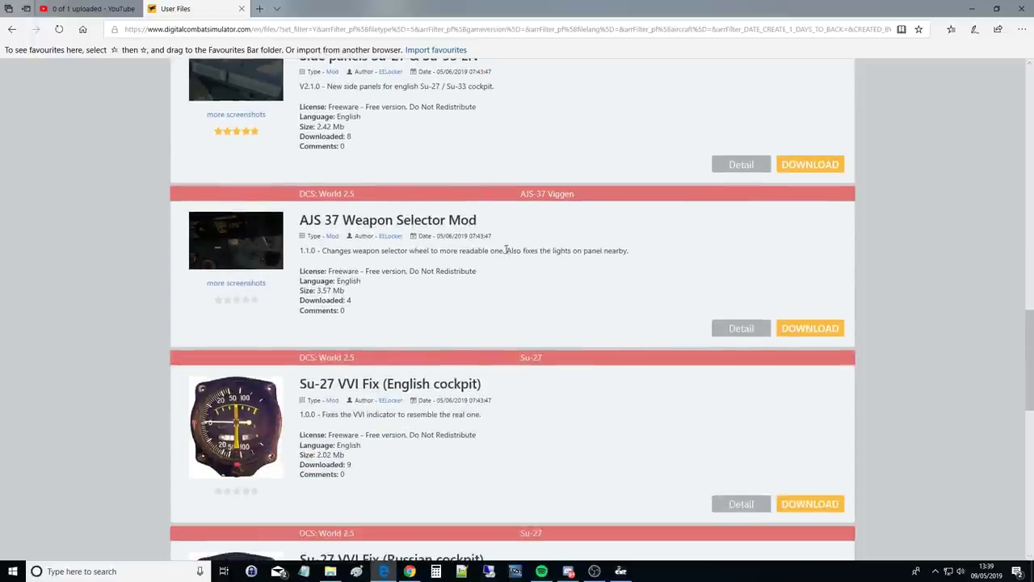
{"action": "scroll", "coordinate": [458, 270], "scroll_direction": "down", "scroll_amount": 1}
{"action": "scroll", "coordinate": [458, 270], "scroll_direction": "down", "scroll_amount": 2}
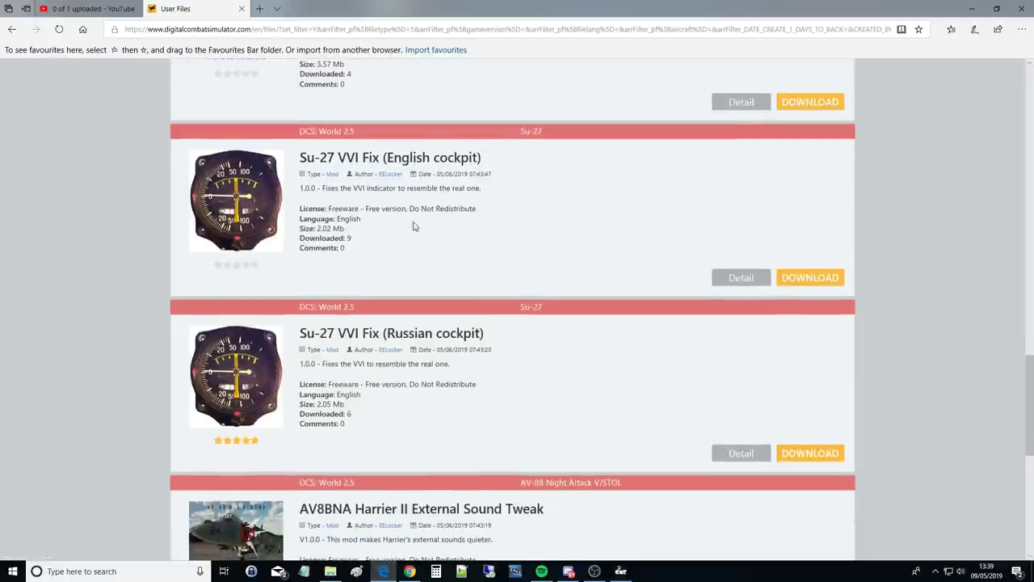
{"action": "scroll", "coordinate": [399, 237], "scroll_direction": "down", "scroll_amount": 2}
{"action": "scroll", "coordinate": [431, 234], "scroll_direction": "down", "scroll_amount": 3}
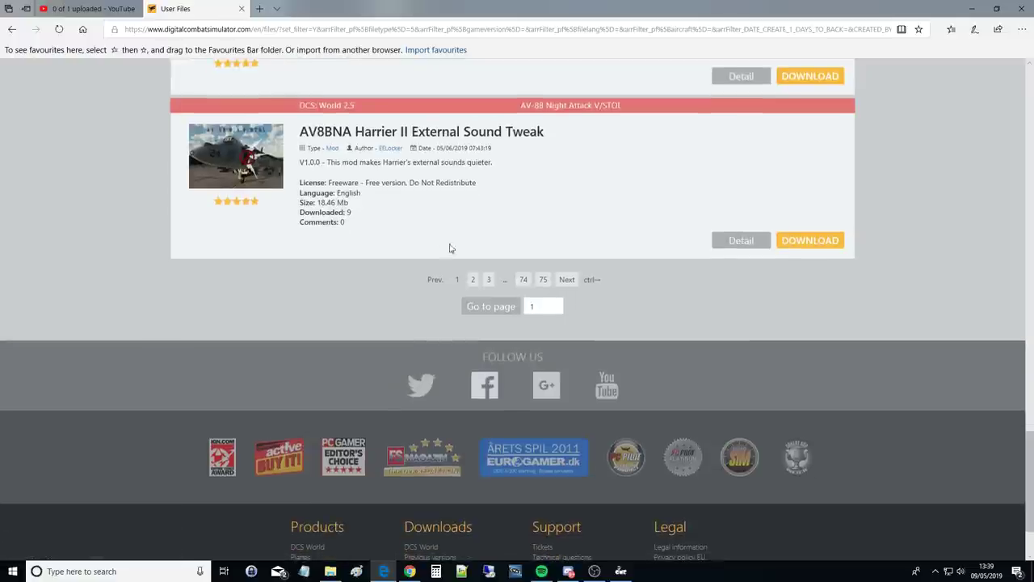
- Open page 2 of the mod listings and look through its entries down to the end of the page
{"action": "left_click", "coordinate": [474, 281]}
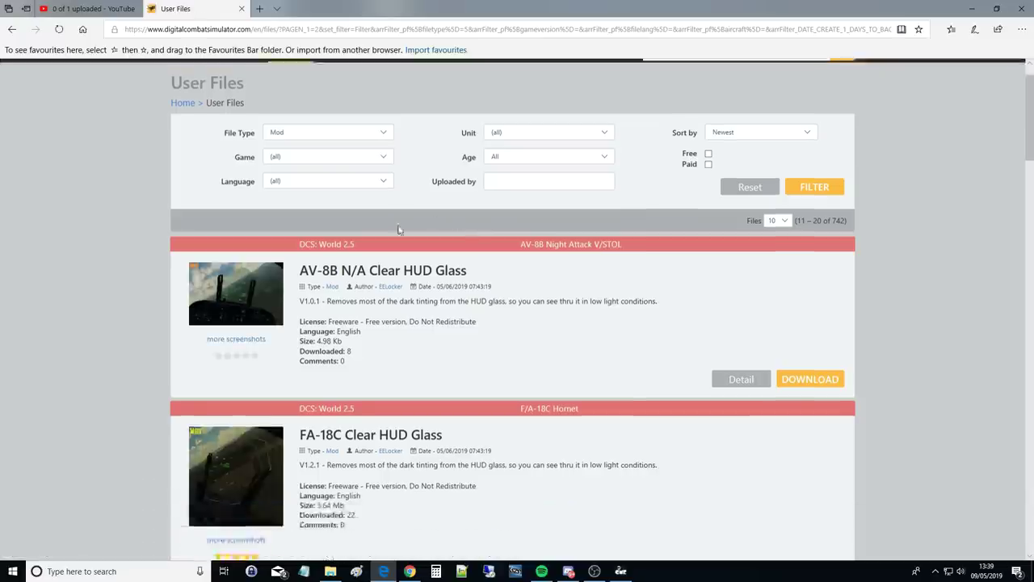
{"action": "scroll", "coordinate": [396, 228], "scroll_direction": "down", "scroll_amount": 3}
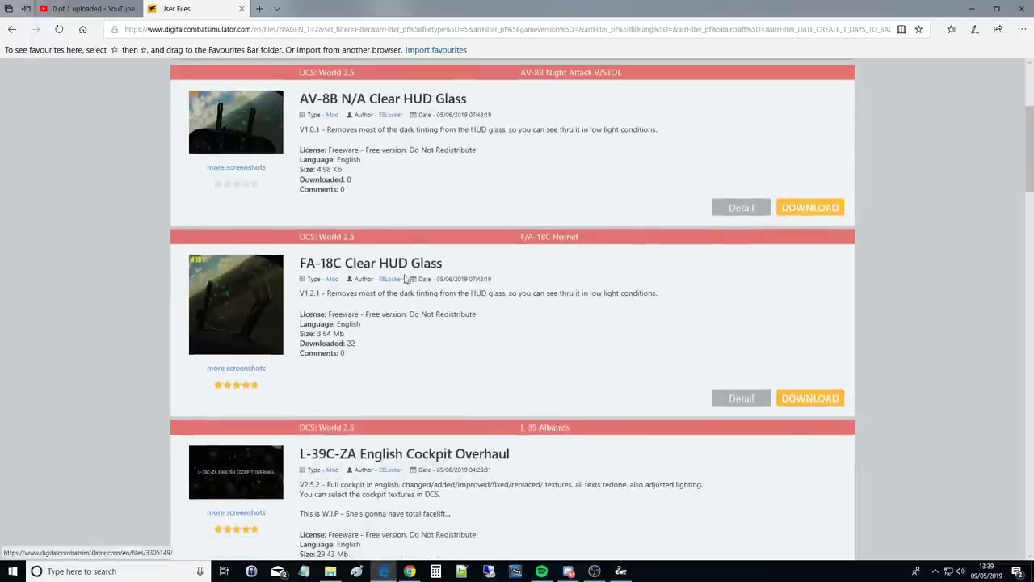
{"action": "scroll", "coordinate": [436, 277], "scroll_direction": "down", "scroll_amount": 1}
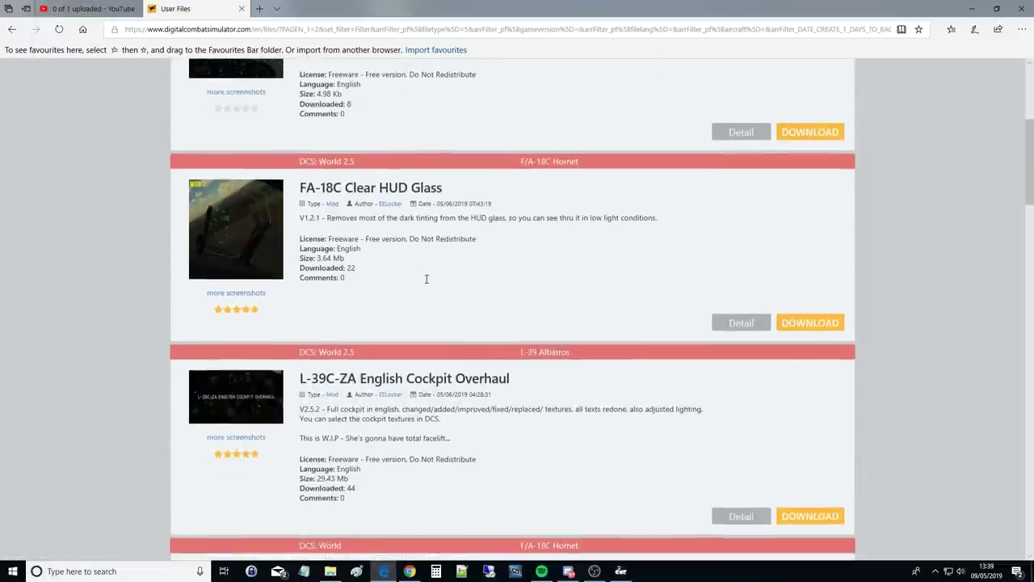
{"action": "scroll", "coordinate": [427, 279], "scroll_direction": "up", "scroll_amount": 4}
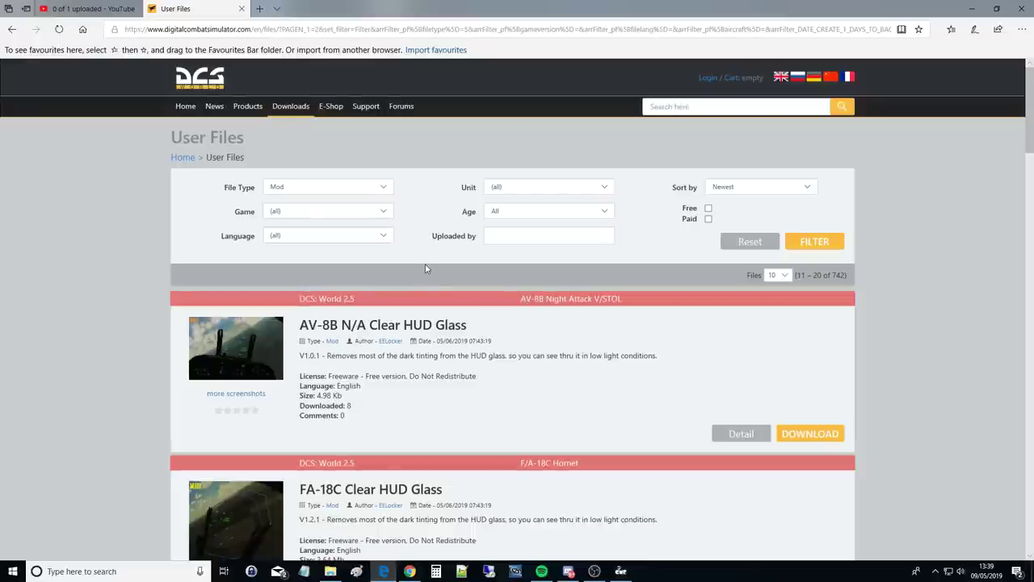
{"action": "scroll", "coordinate": [423, 256], "scroll_direction": "down", "scroll_amount": 3}
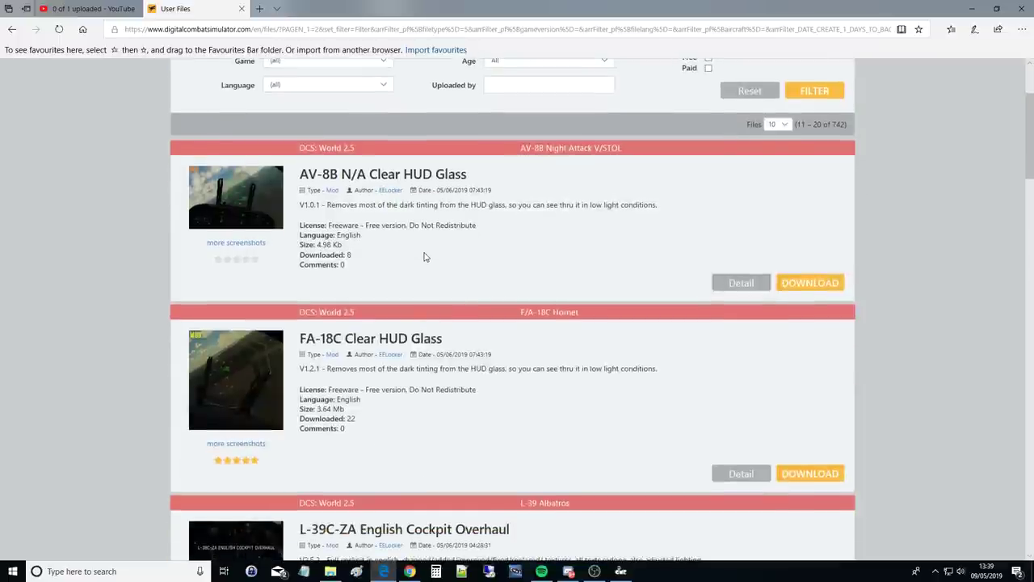
{"action": "scroll", "coordinate": [424, 257], "scroll_direction": "down", "scroll_amount": 3}
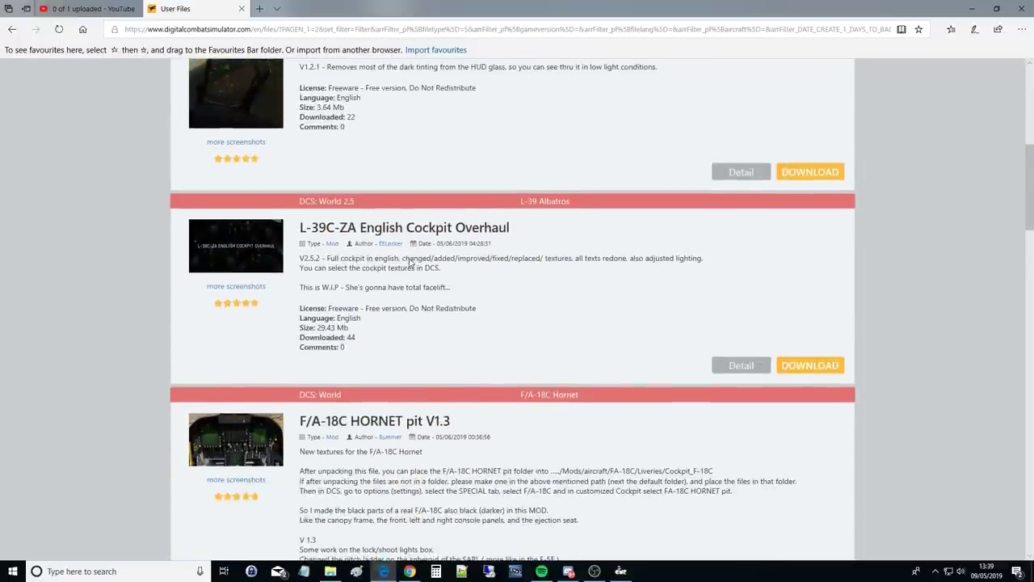
{"action": "scroll", "coordinate": [397, 259], "scroll_direction": "down", "scroll_amount": 1}
{"action": "scroll", "coordinate": [339, 353], "scroll_direction": "down", "scroll_amount": 3}
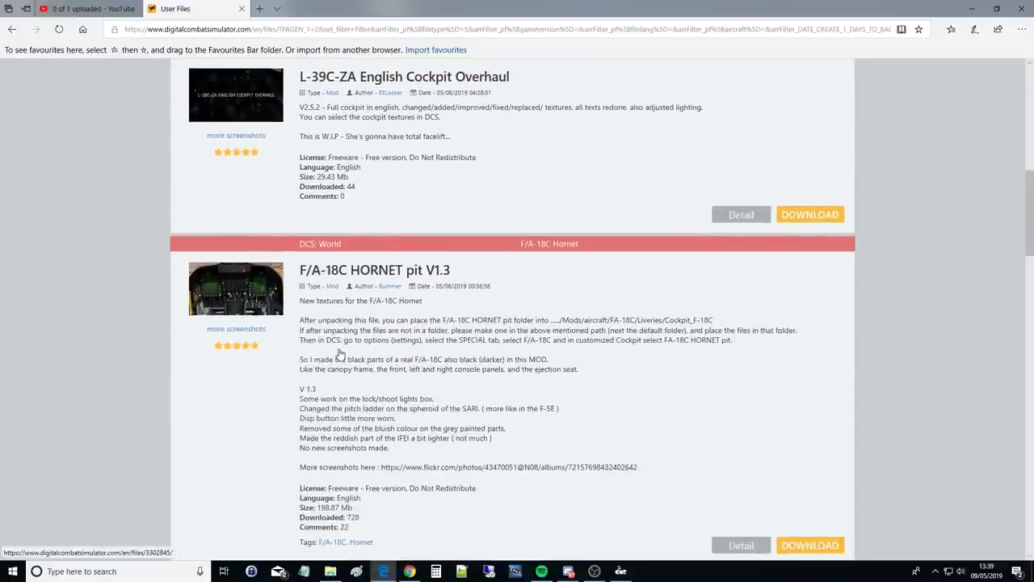
{"action": "scroll", "coordinate": [400, 344], "scroll_direction": "down", "scroll_amount": 2}
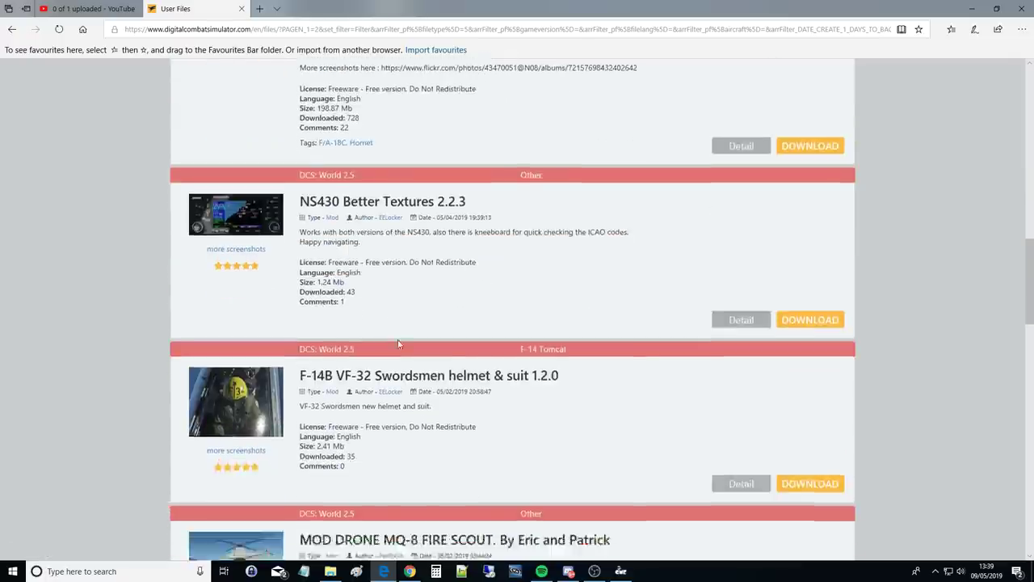
{"action": "scroll", "coordinate": [397, 344], "scroll_direction": "down", "scroll_amount": 1}
{"action": "scroll", "coordinate": [398, 344], "scroll_direction": "down", "scroll_amount": 3}
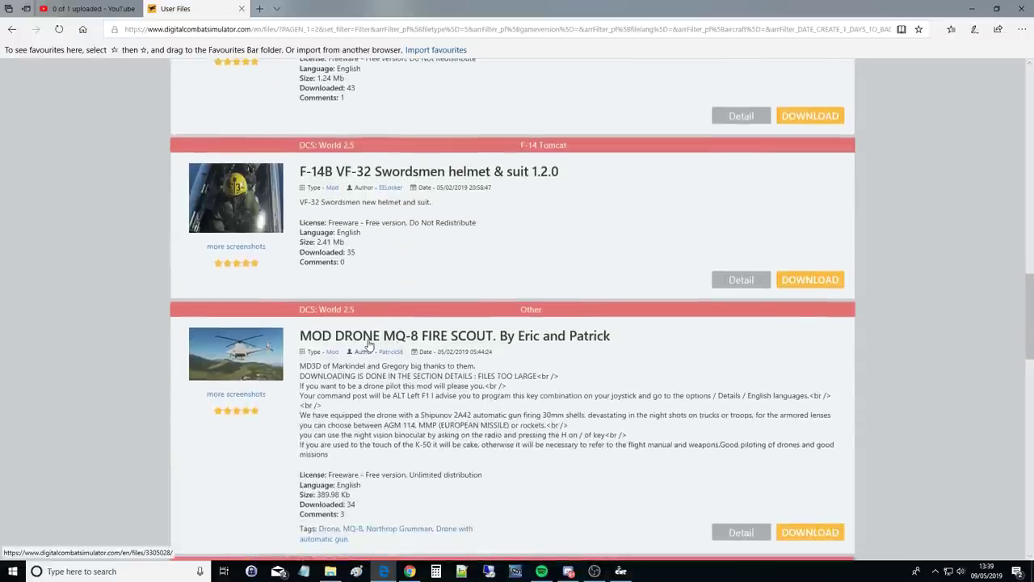
{"action": "scroll", "coordinate": [367, 346], "scroll_direction": "down", "scroll_amount": 4}
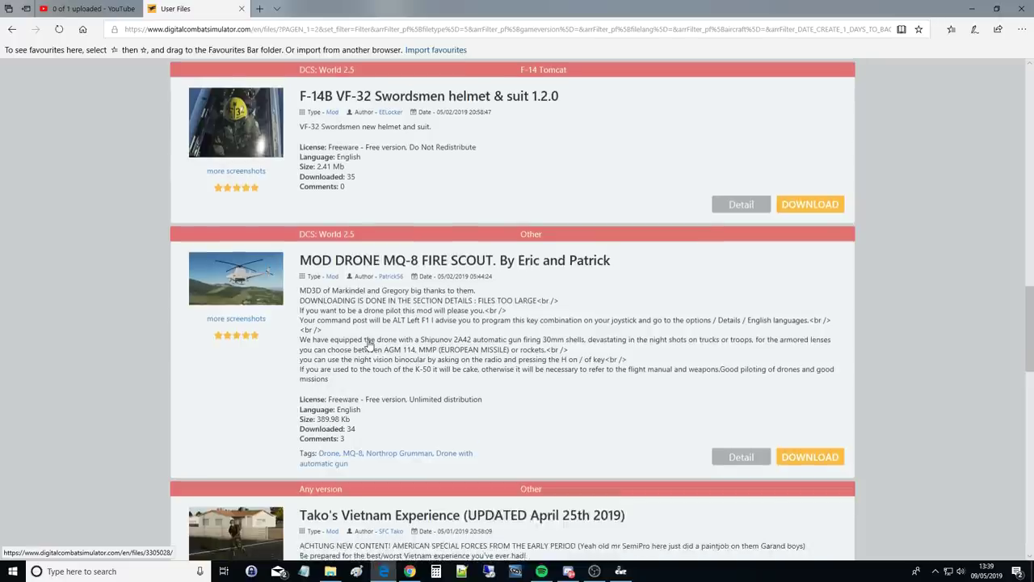
{"action": "scroll", "coordinate": [368, 345], "scroll_direction": "down", "scroll_amount": 1}
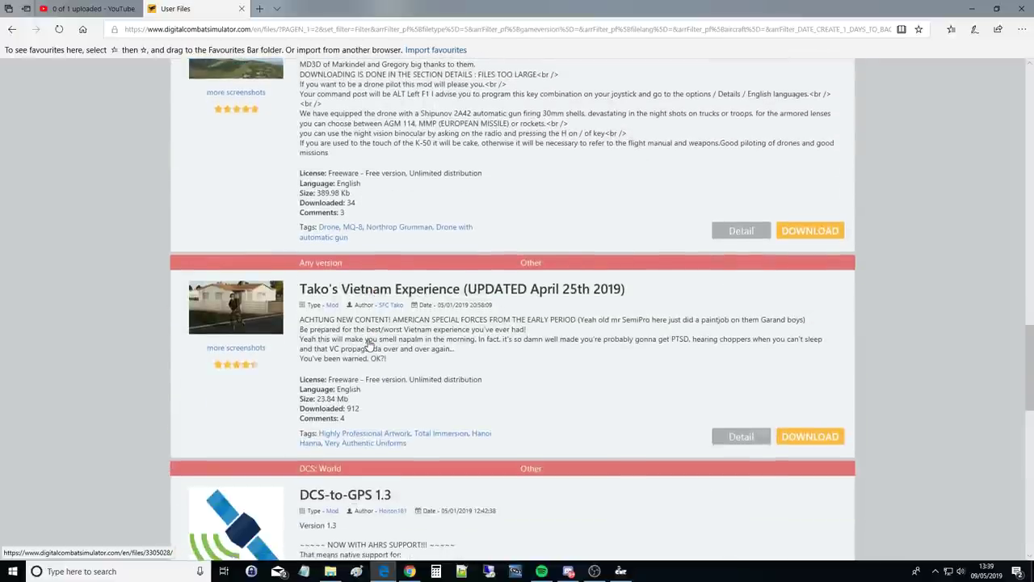
{"action": "scroll", "coordinate": [368, 345], "scroll_direction": "down", "scroll_amount": 2}
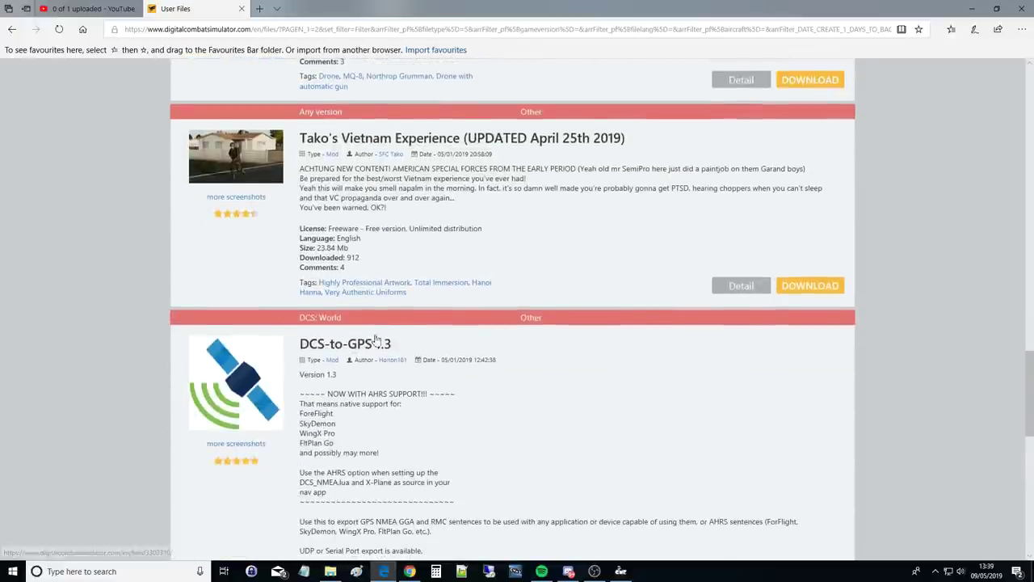
{"action": "scroll", "coordinate": [376, 341], "scroll_direction": "down", "scroll_amount": 4}
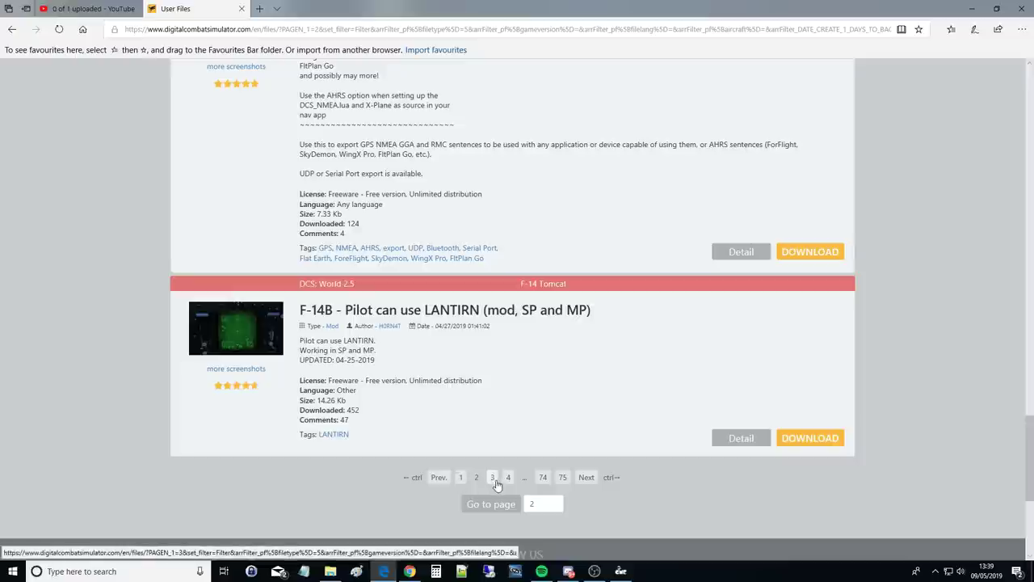
- Open page 3 of the mod listings and look through its entries down to the Ka-50 Blue NVG lighting fix
{"action": "left_click", "coordinate": [493, 477]}
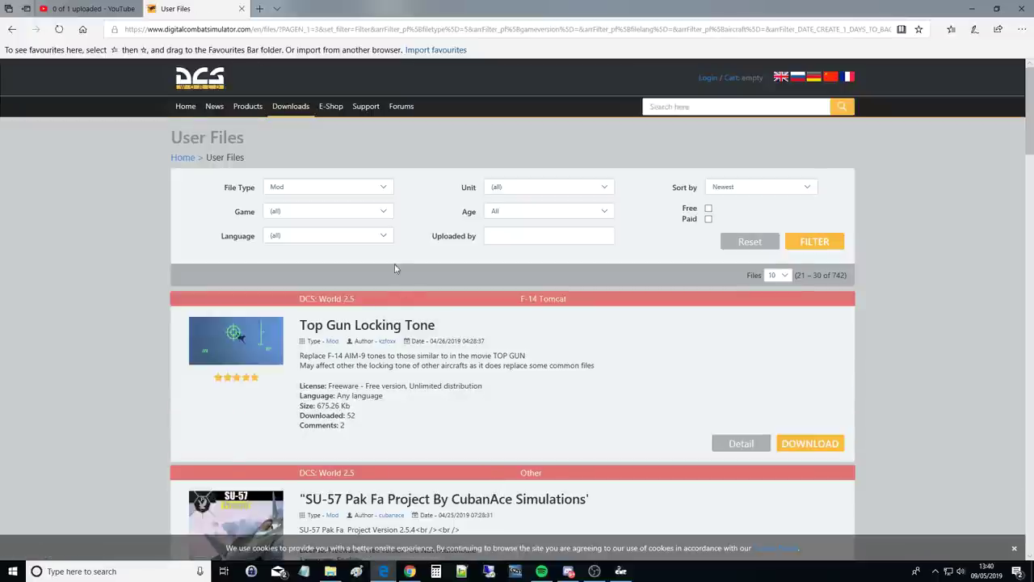
{"action": "scroll", "coordinate": [417, 257], "scroll_direction": "down", "scroll_amount": 2}
{"action": "scroll", "coordinate": [418, 257], "scroll_direction": "down", "scroll_amount": 2}
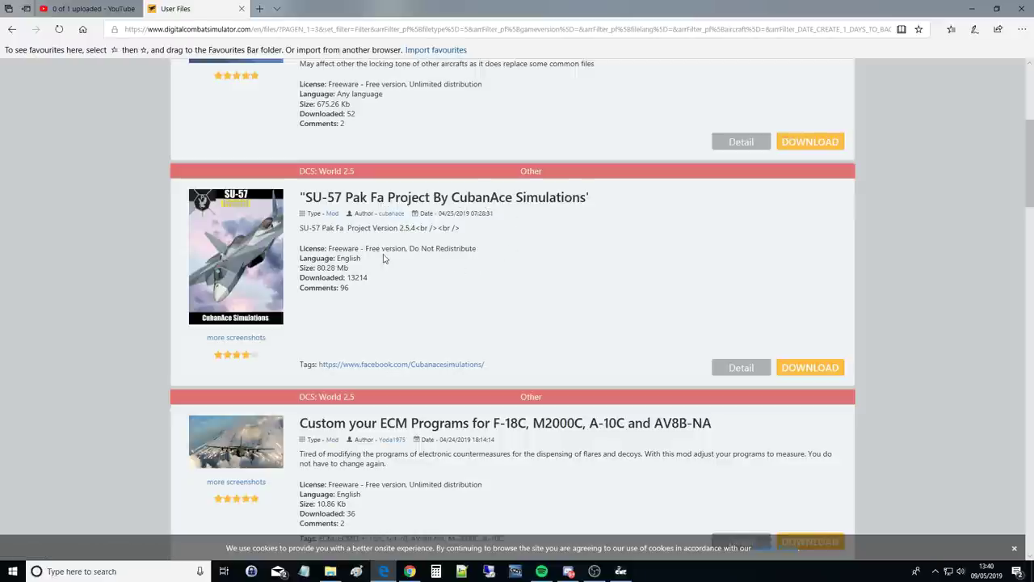
{"action": "scroll", "coordinate": [384, 258], "scroll_direction": "down", "scroll_amount": 1}
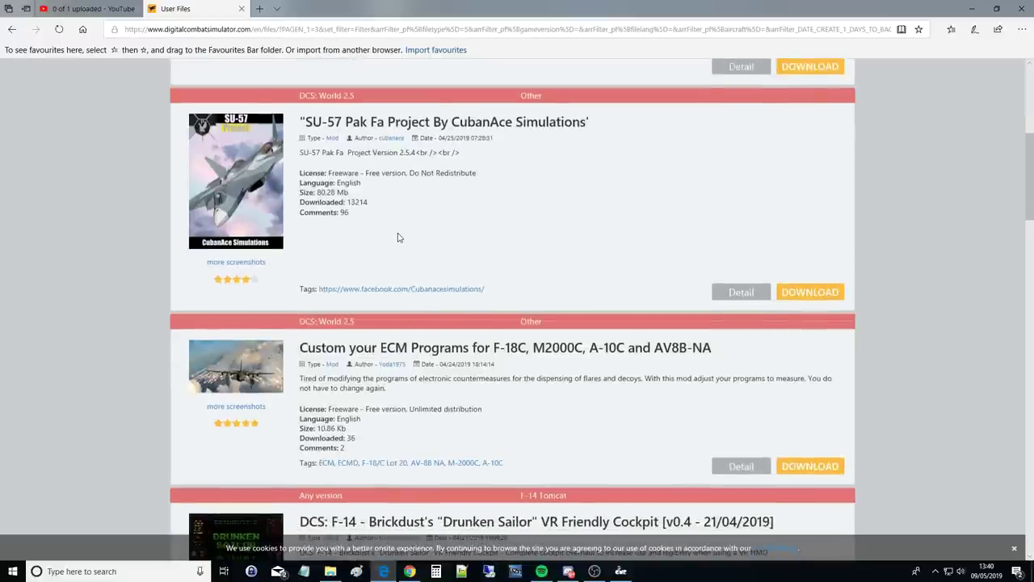
{"action": "scroll", "coordinate": [397, 237], "scroll_direction": "down", "scroll_amount": 2}
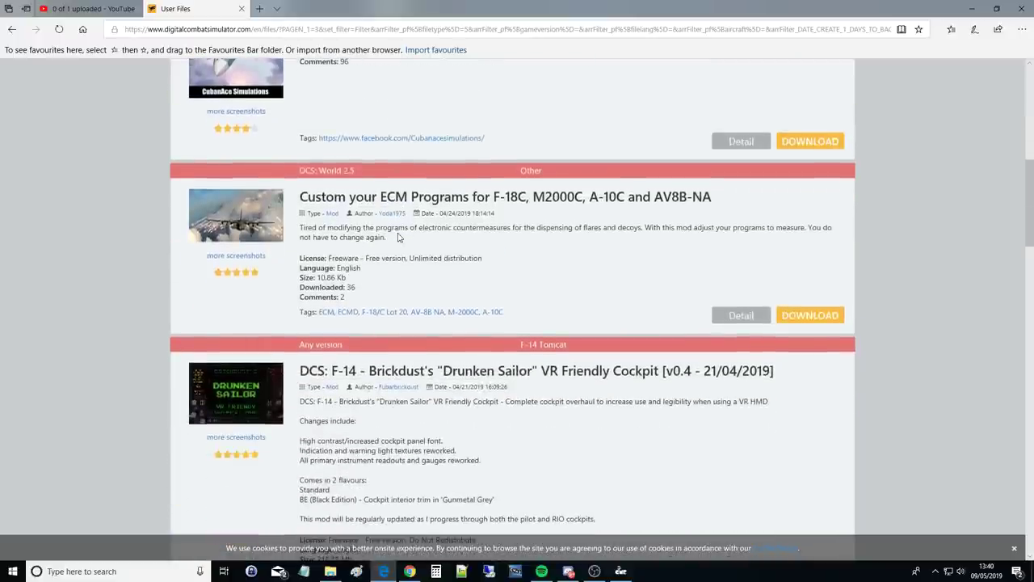
{"action": "scroll", "coordinate": [397, 237], "scroll_direction": "down", "scroll_amount": 2}
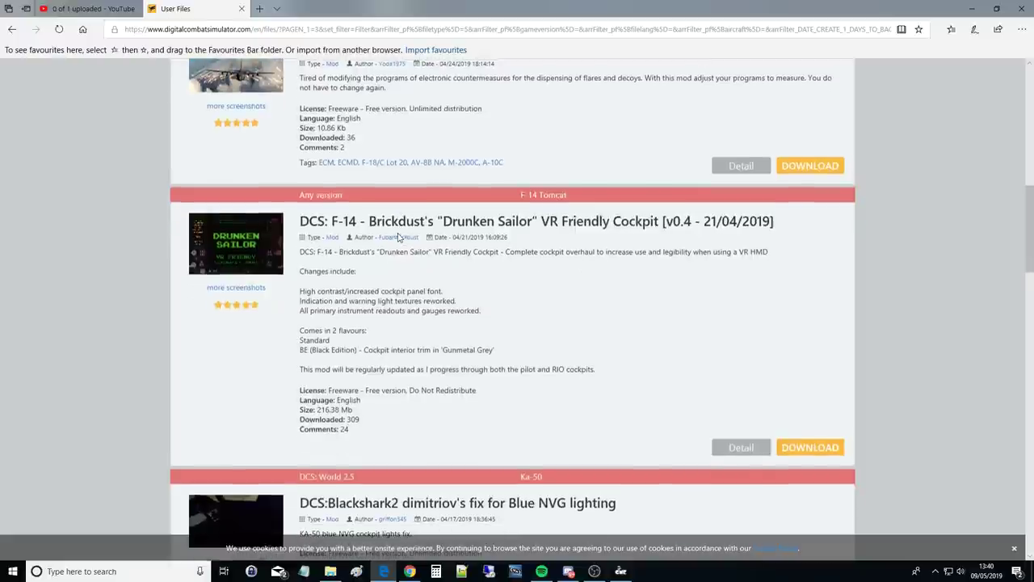
{"action": "scroll", "coordinate": [398, 237], "scroll_direction": "down", "scroll_amount": 1}
{"action": "scroll", "coordinate": [482, 274], "scroll_direction": "up", "scroll_amount": 1}
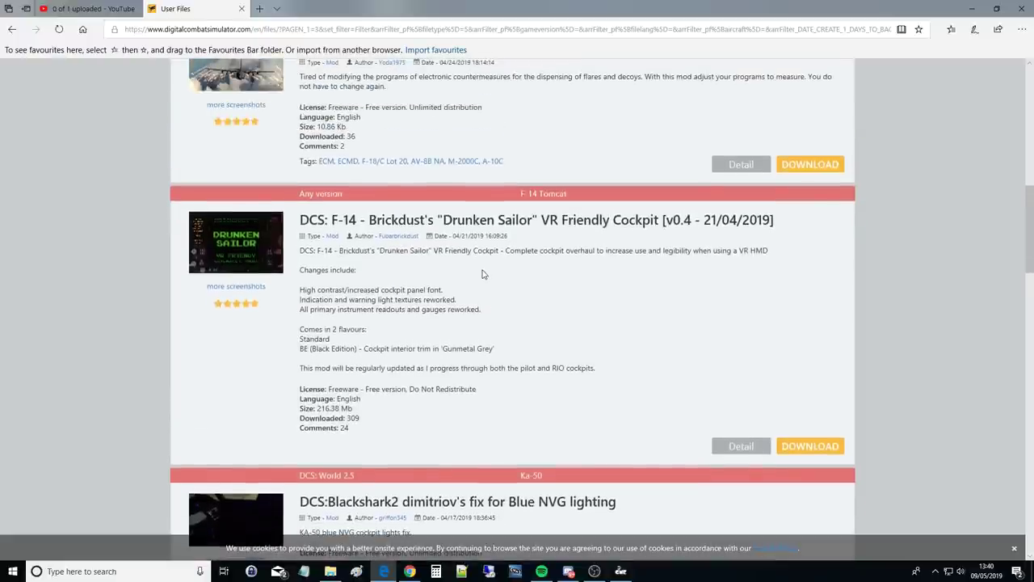
{"action": "scroll", "coordinate": [460, 287], "scroll_direction": "down", "scroll_amount": 3}
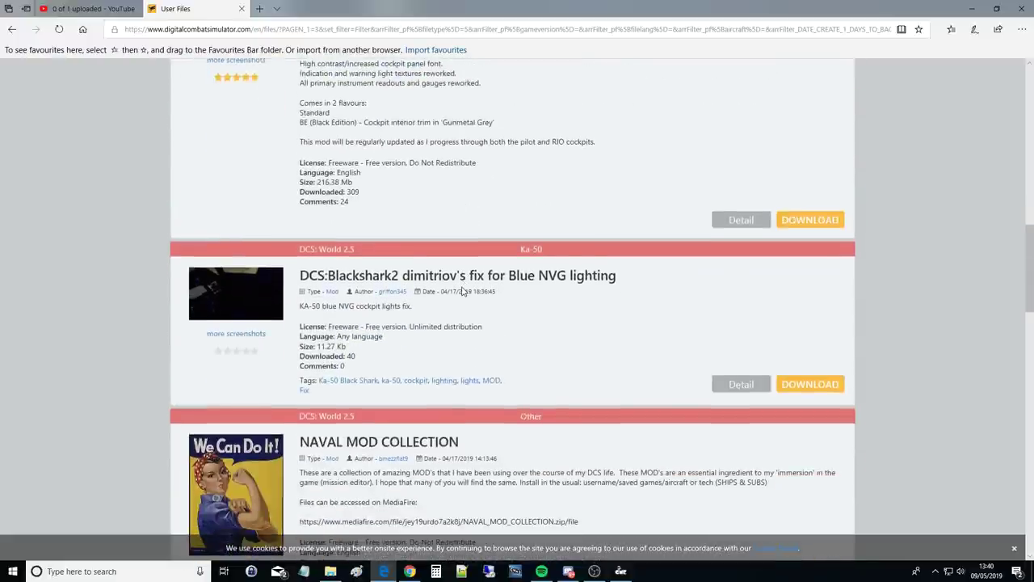
- Return to the SU-57 Pak Fa Project entry and highlight its download count, comparing it with the neighbouring mods
{"action": "scroll", "coordinate": [463, 291], "scroll_direction": "up", "scroll_amount": 2}
{"action": "scroll", "coordinate": [463, 291], "scroll_direction": "up", "scroll_amount": 7}
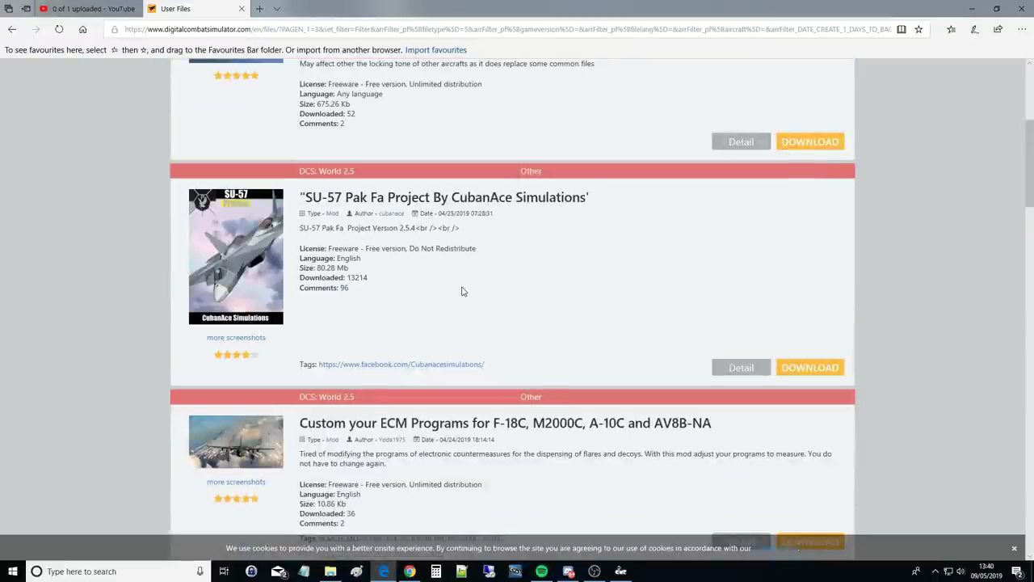
{"action": "scroll", "coordinate": [463, 291], "scroll_direction": "up", "scroll_amount": 1}
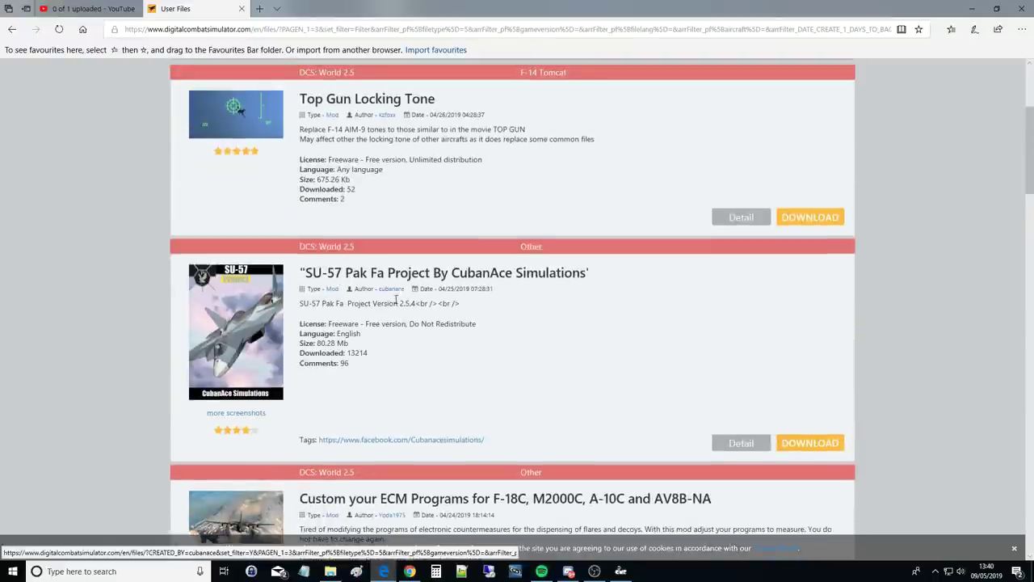
{"action": "double_click", "coordinate": [353, 356]}
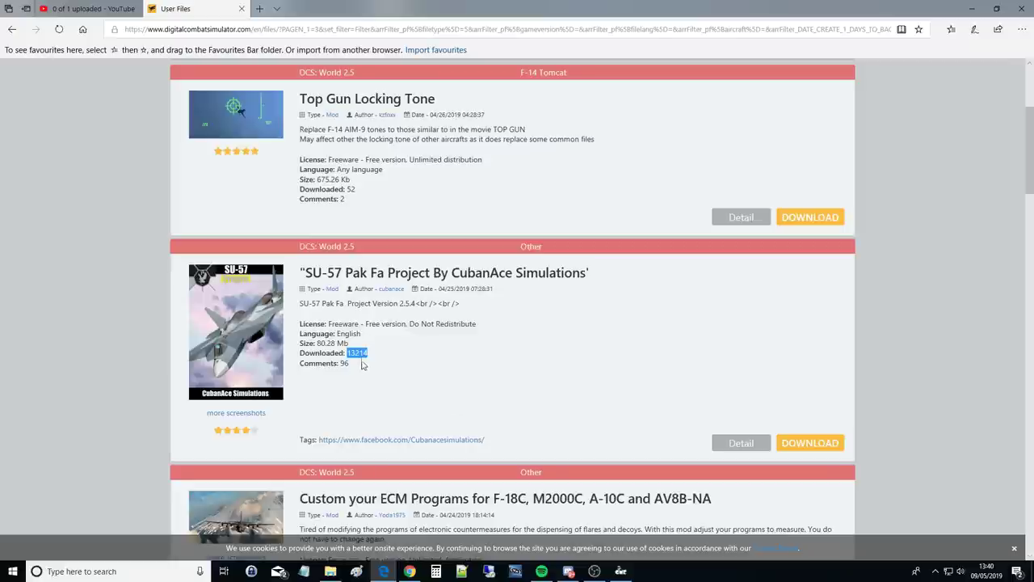
{"action": "triple_click", "coordinate": [361, 357]}
{"action": "left_click", "coordinate": [360, 357]}
{"action": "double_click", "coordinate": [359, 357]}
{"action": "scroll", "coordinate": [359, 359], "scroll_direction": "up", "scroll_amount": 2}
{"action": "scroll", "coordinate": [360, 333], "scroll_direction": "down", "scroll_amount": 3}
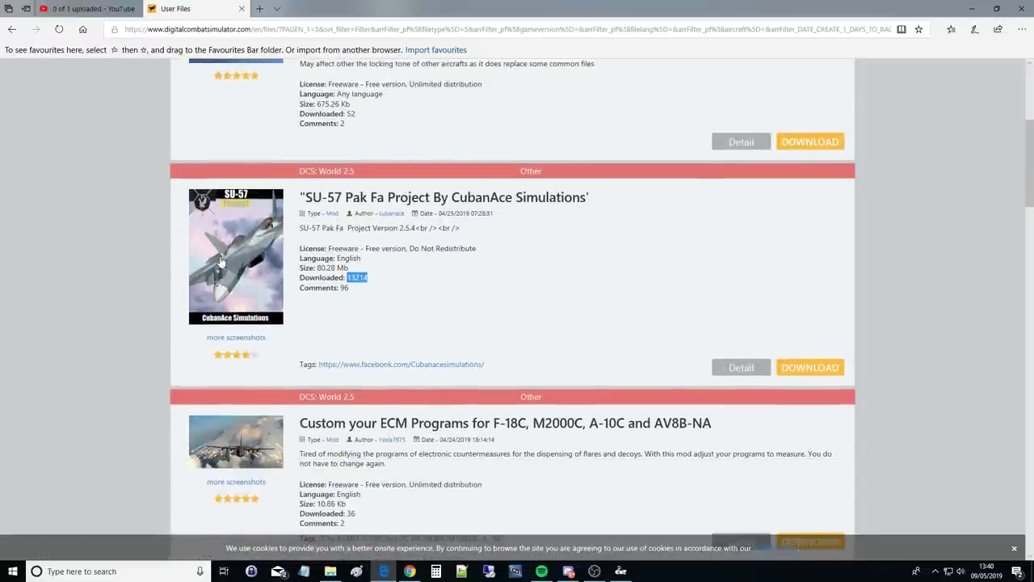
{"action": "scroll", "coordinate": [423, 268], "scroll_direction": "down", "scroll_amount": 3}
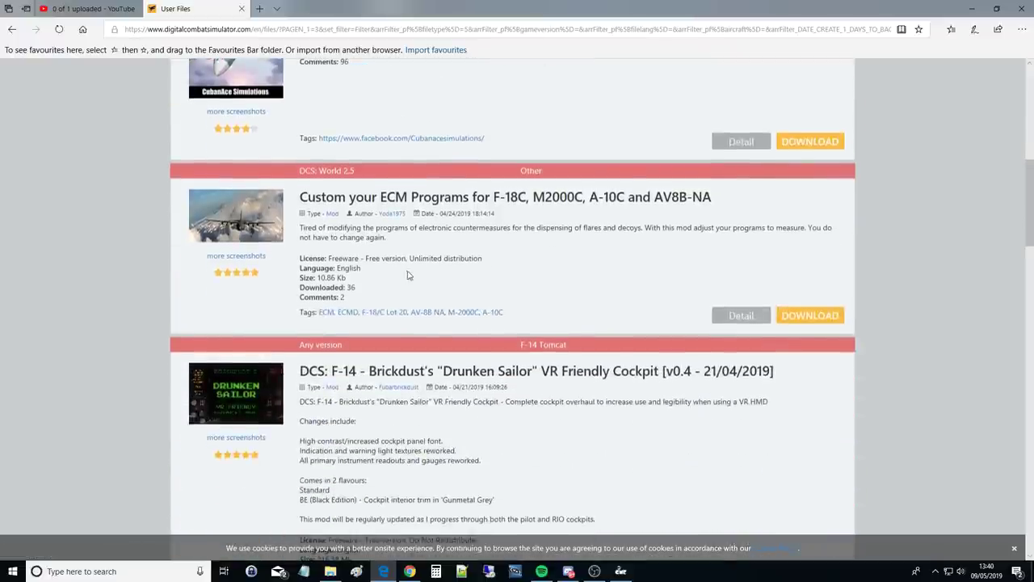
{"action": "scroll", "coordinate": [402, 278], "scroll_direction": "up", "scroll_amount": 1}
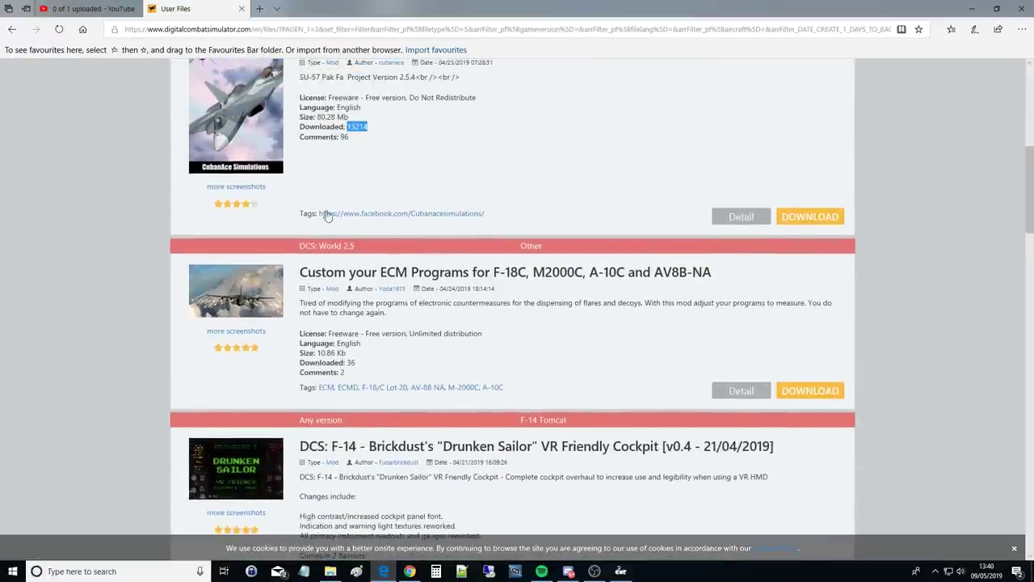
{"action": "scroll", "coordinate": [328, 171], "scroll_direction": "up", "scroll_amount": 1}
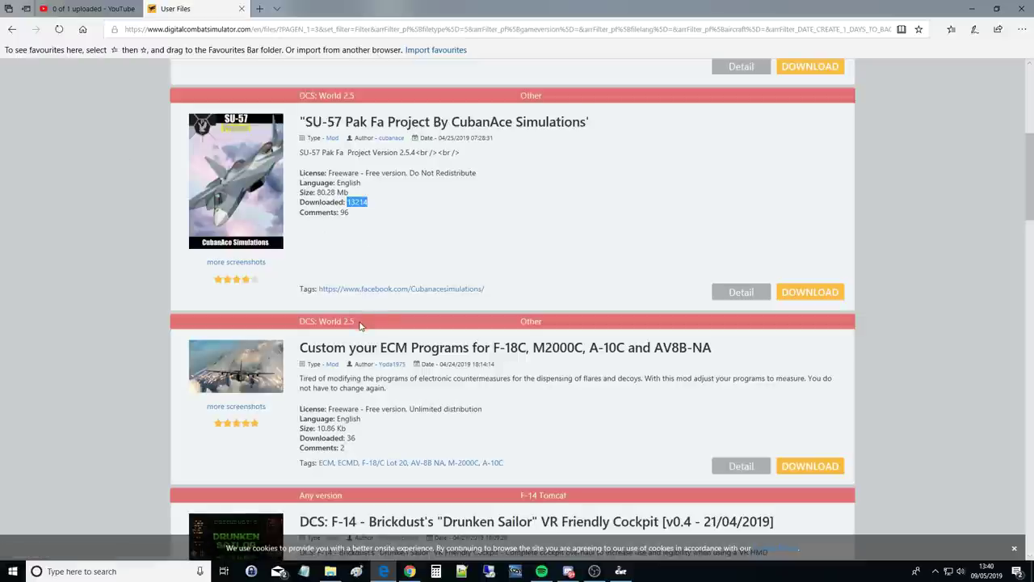
- Look through the remaining page 3 listings down to the F-16A Flyable mod and return to the start of the page
{"action": "scroll", "coordinate": [361, 329], "scroll_direction": "down", "scroll_amount": 8}
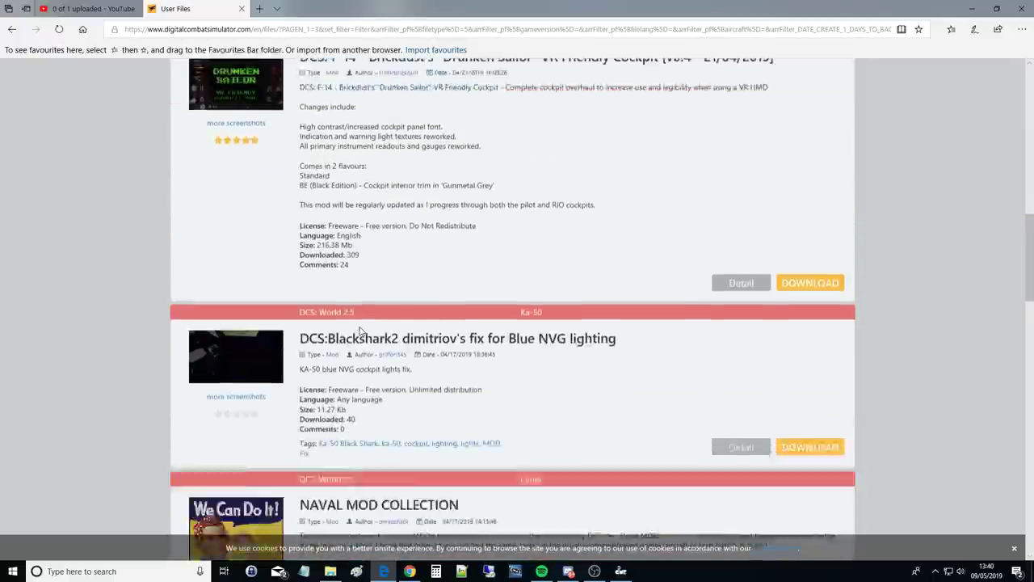
{"action": "scroll", "coordinate": [361, 331], "scroll_direction": "down", "scroll_amount": 8}
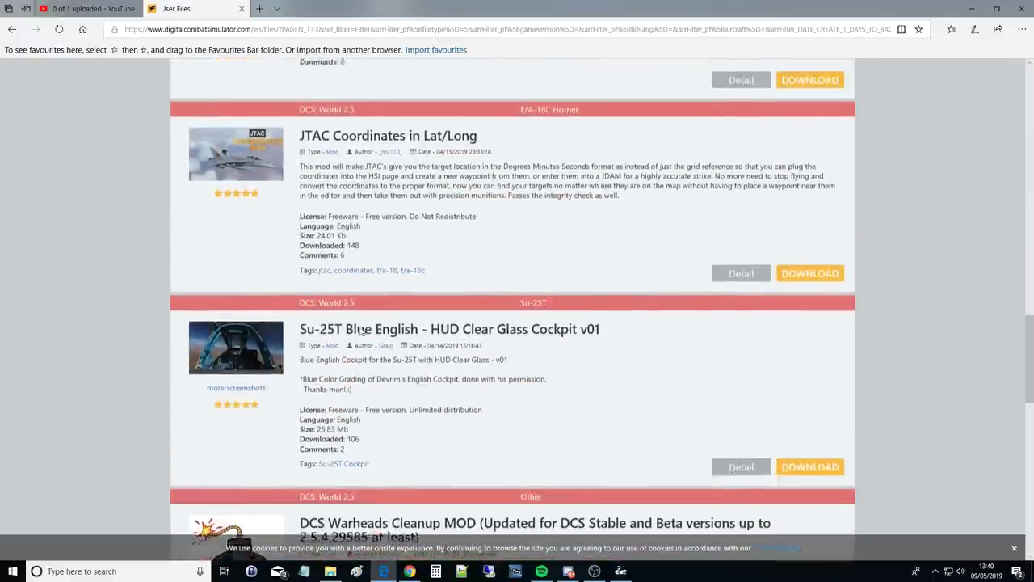
{"action": "scroll", "coordinate": [361, 329], "scroll_direction": "down", "scroll_amount": 5}
{"action": "scroll", "coordinate": [380, 331], "scroll_direction": "up", "scroll_amount": 10}
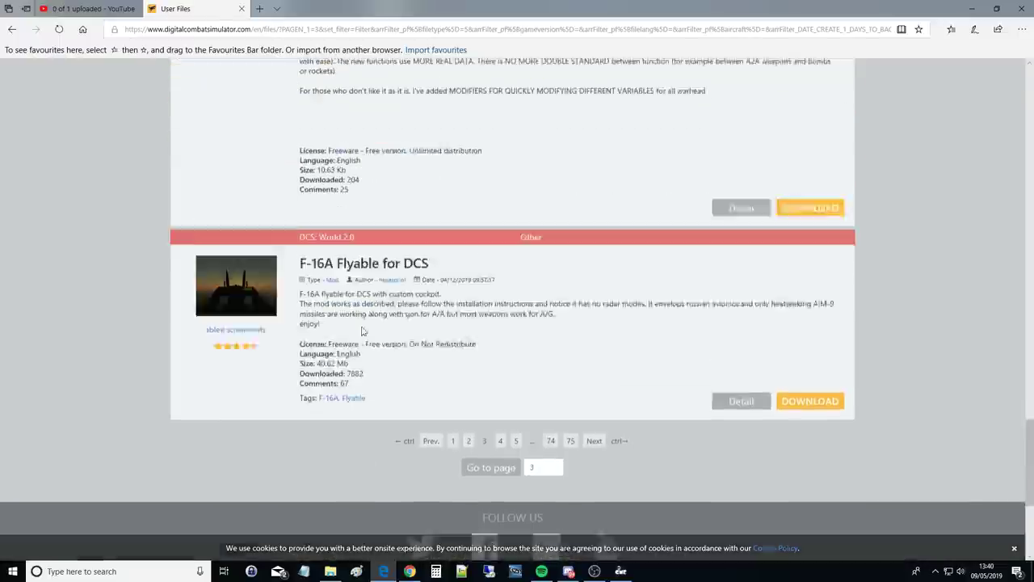
{"action": "scroll", "coordinate": [391, 332], "scroll_direction": "up", "scroll_amount": 10}
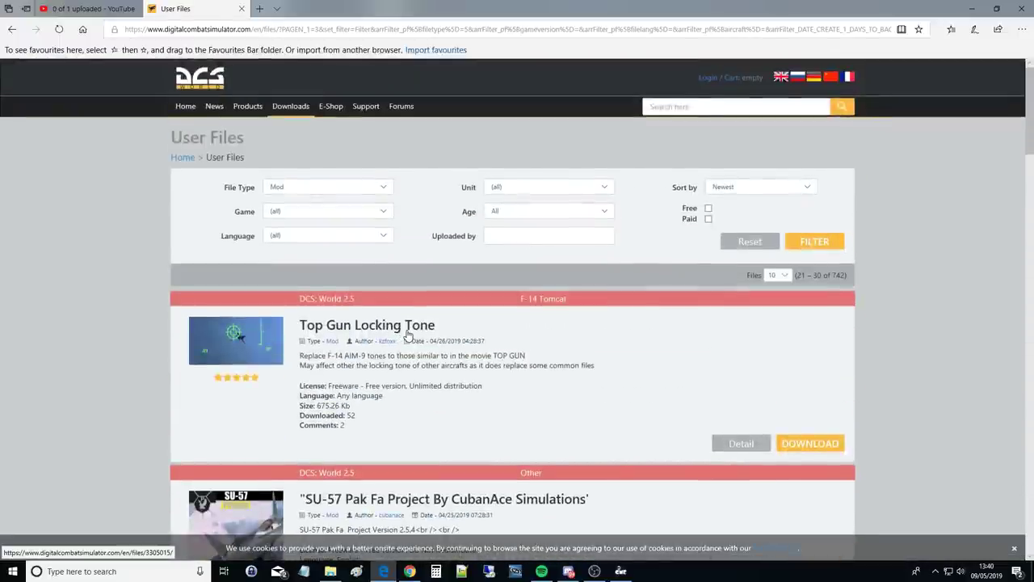